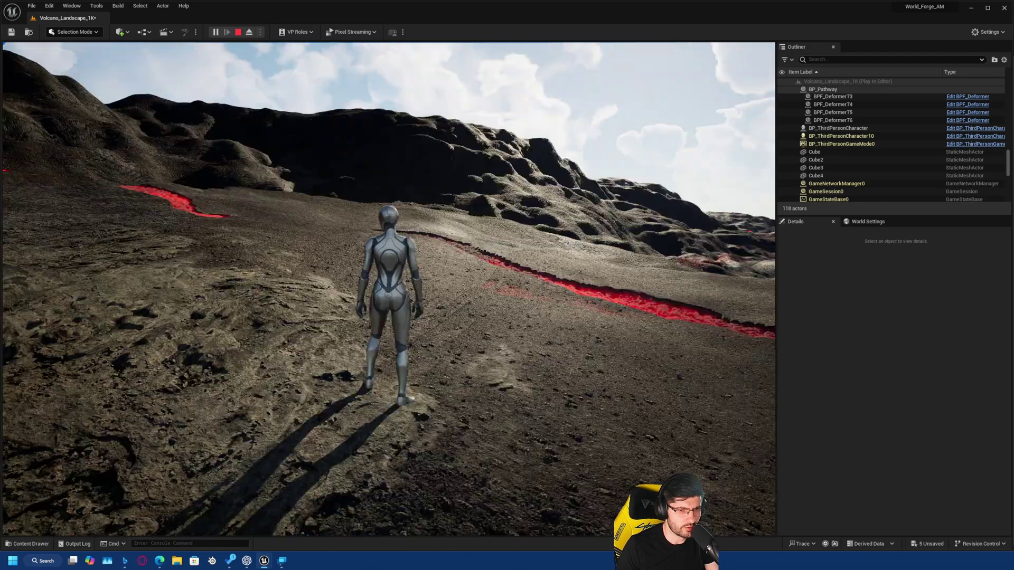
Examine the volcanic terrain and lava streams by running the character around the level, and end the play session
key("d")
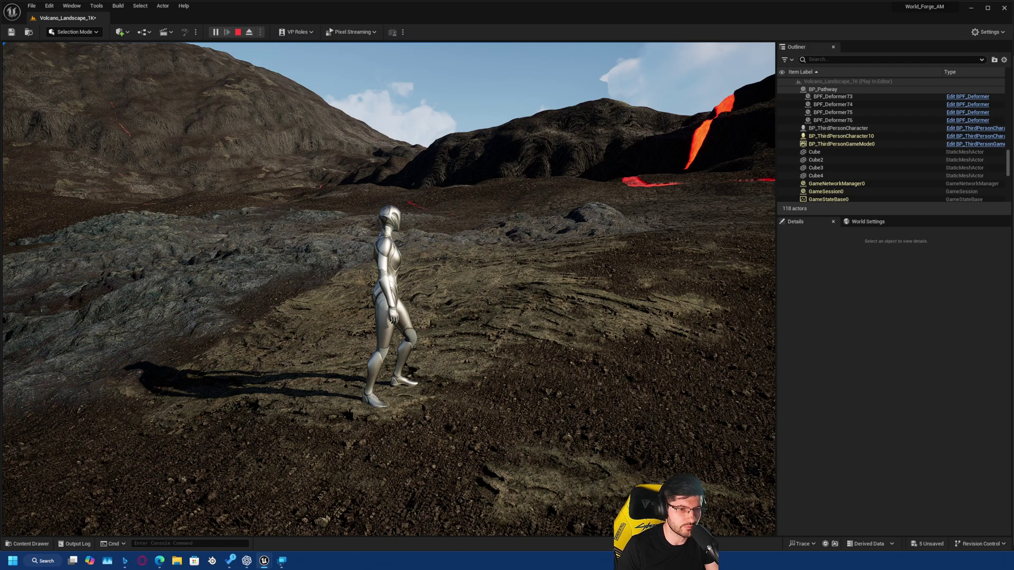
key("w")
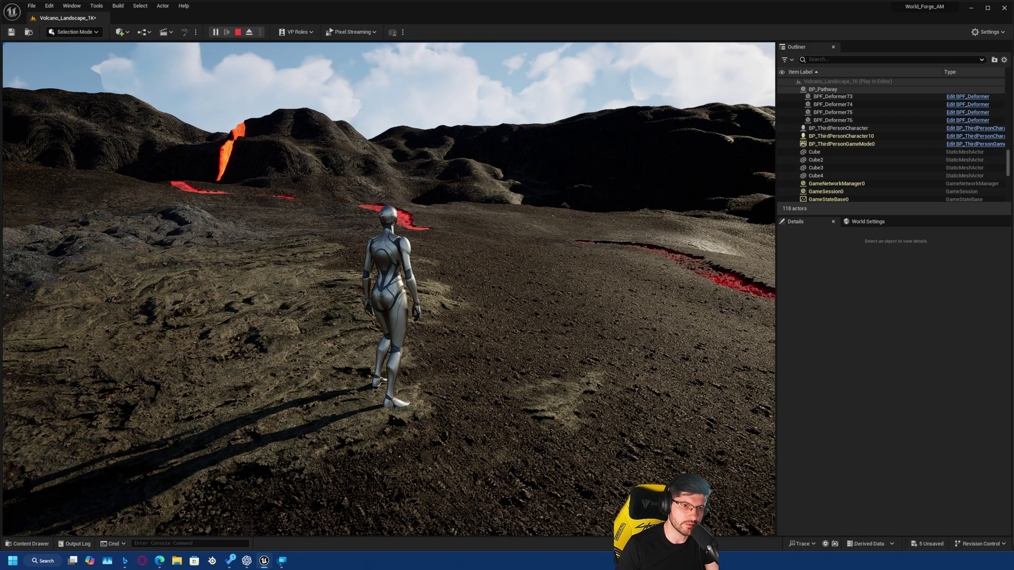
key("a")
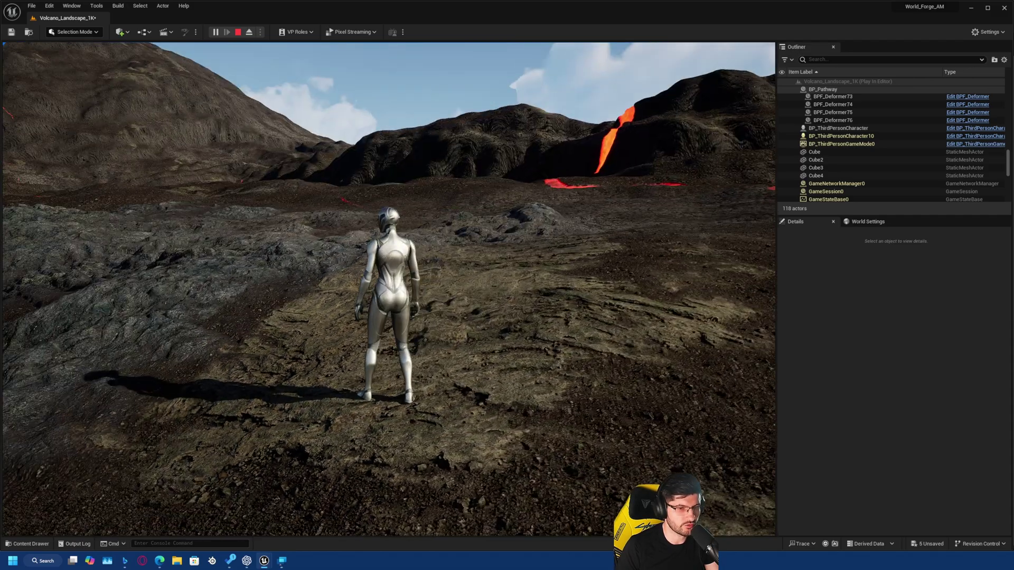
key("w")
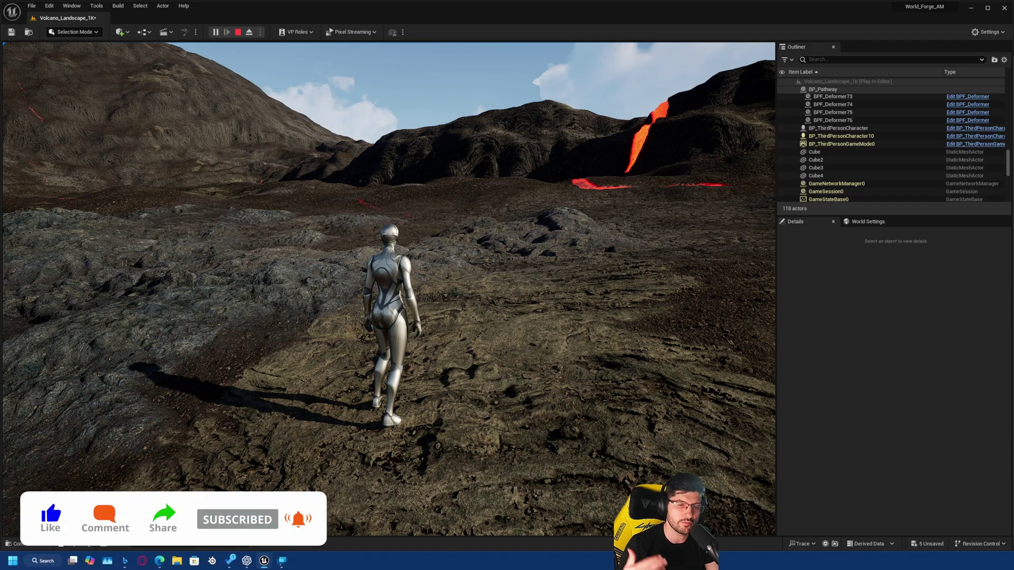
key("s")
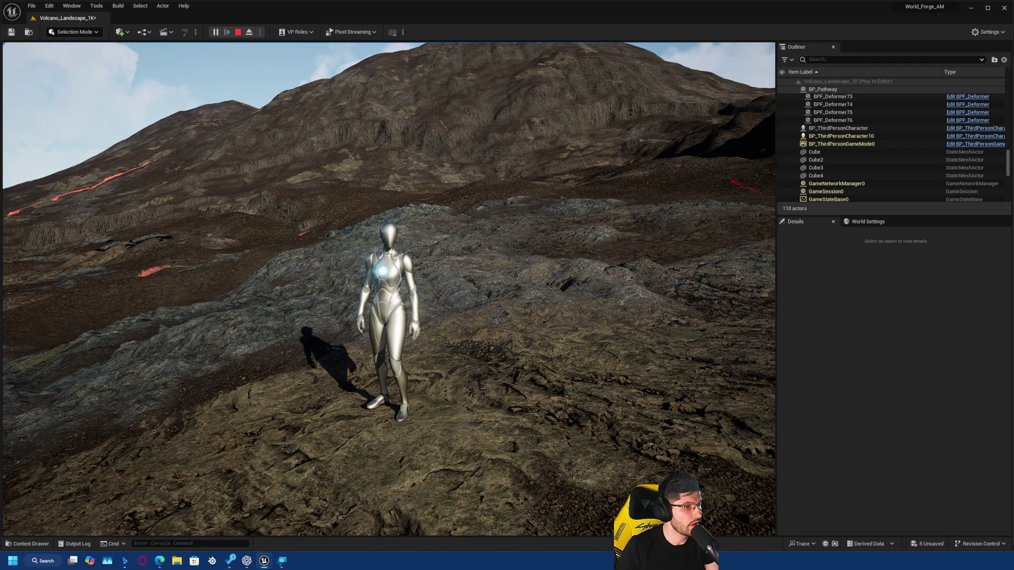
key("alt+Tab")
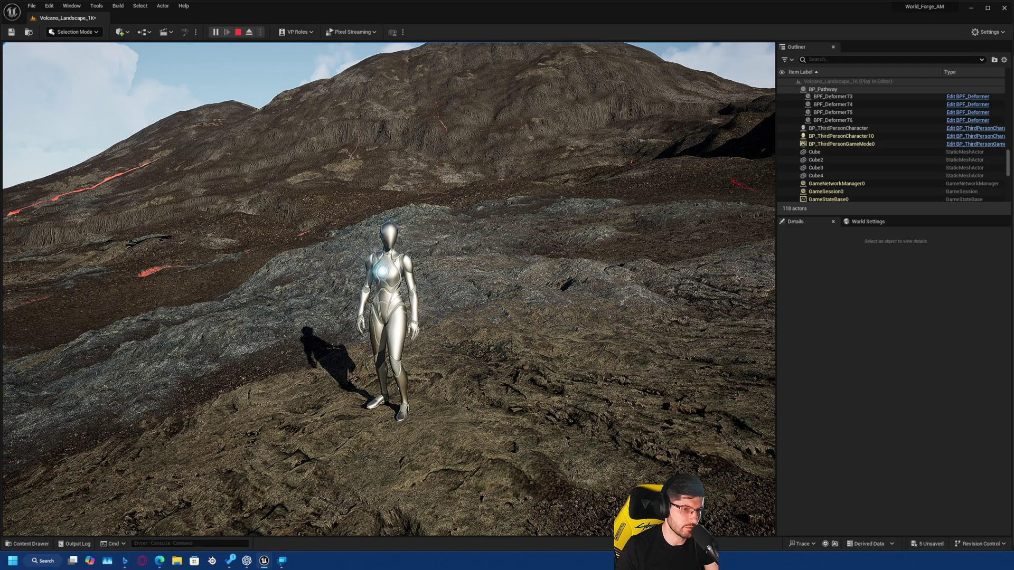
left_click(176, 219)
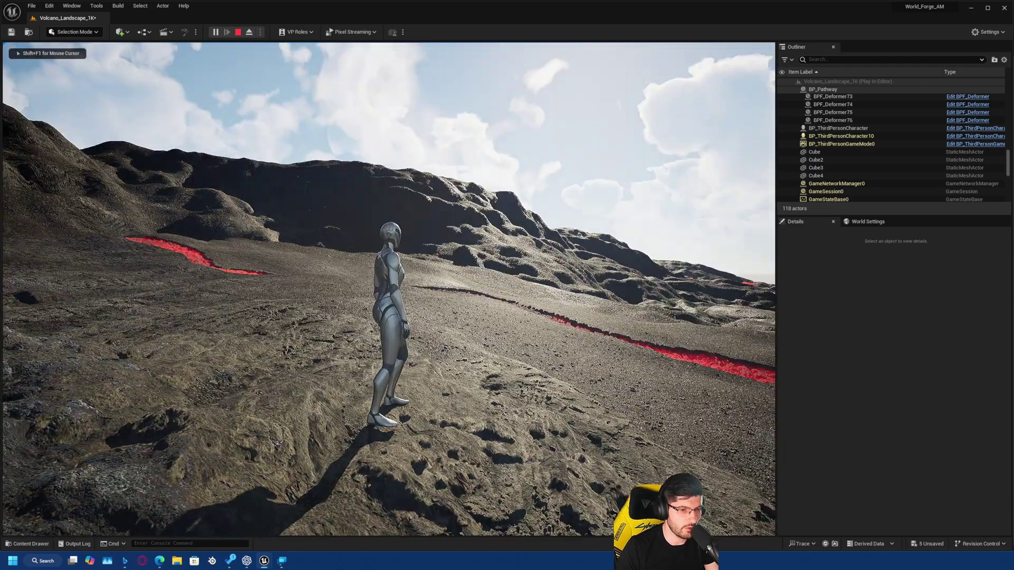
key("w")
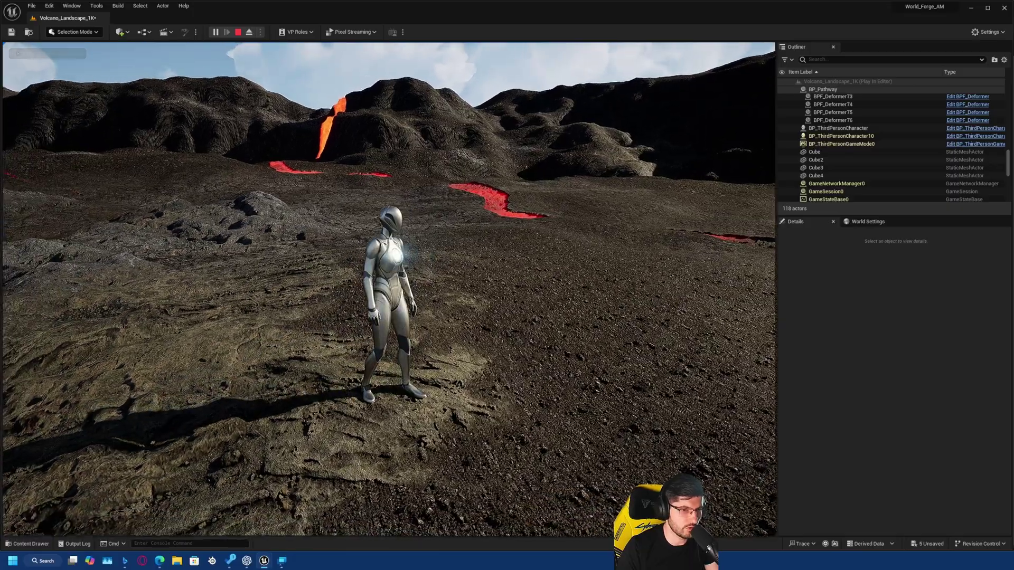
key("a")
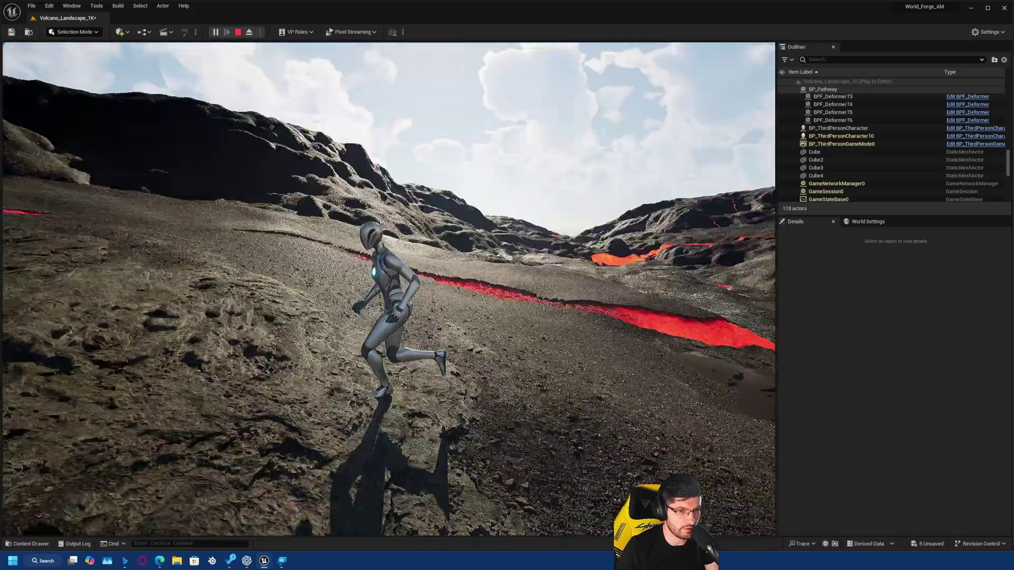
key("w")
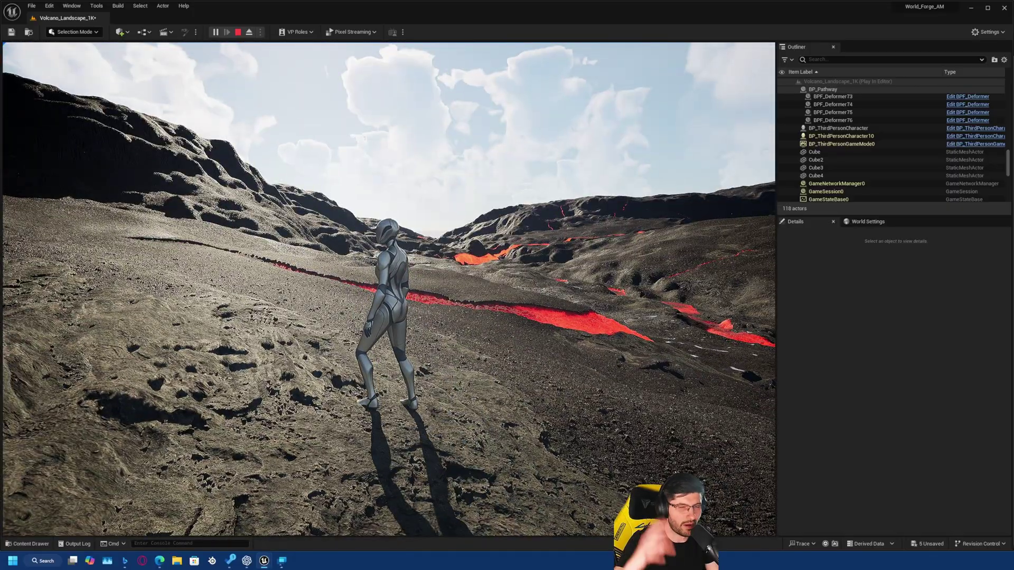
key("w")
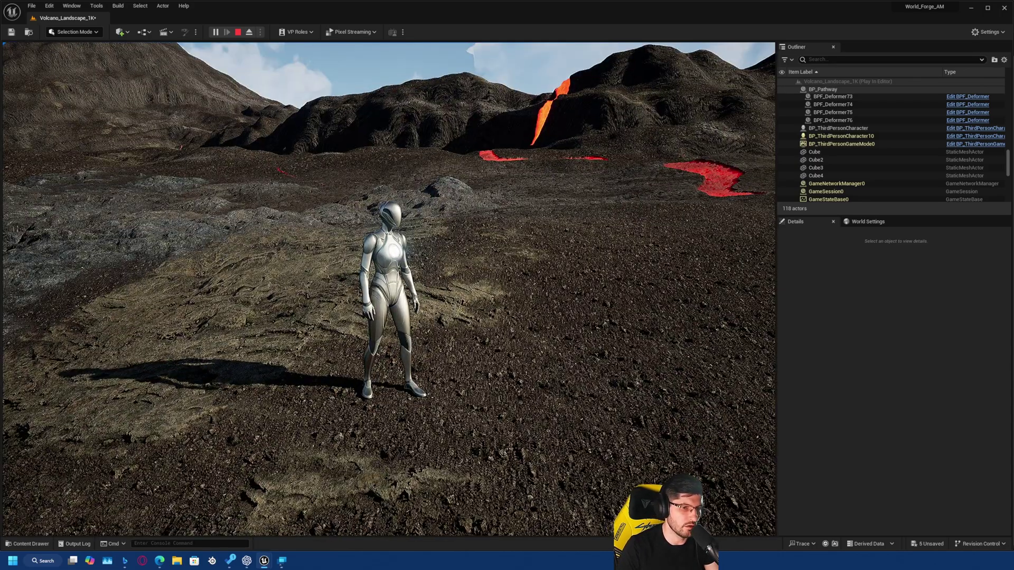
key("a")
key("w")
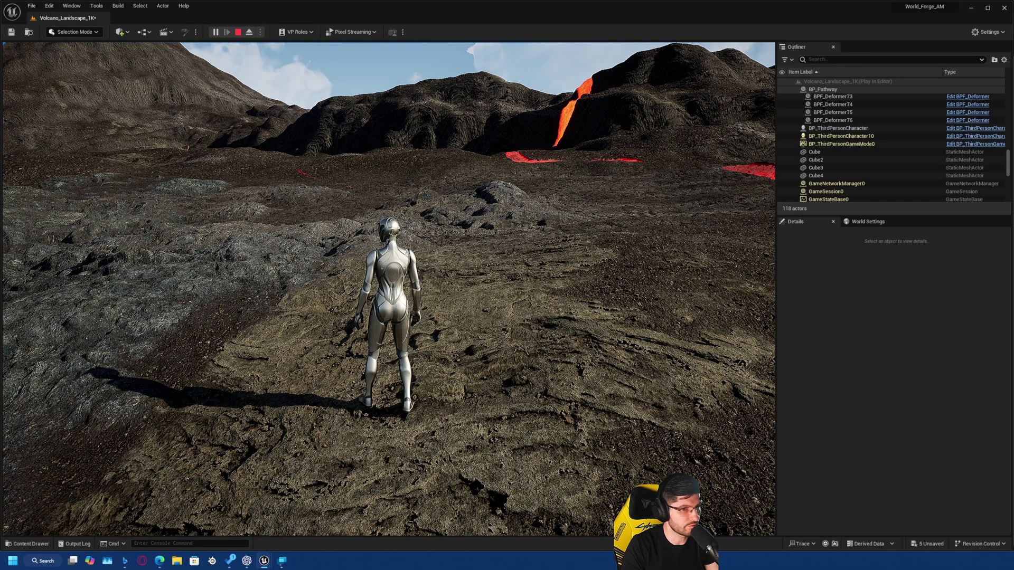
key("d")
key("w")
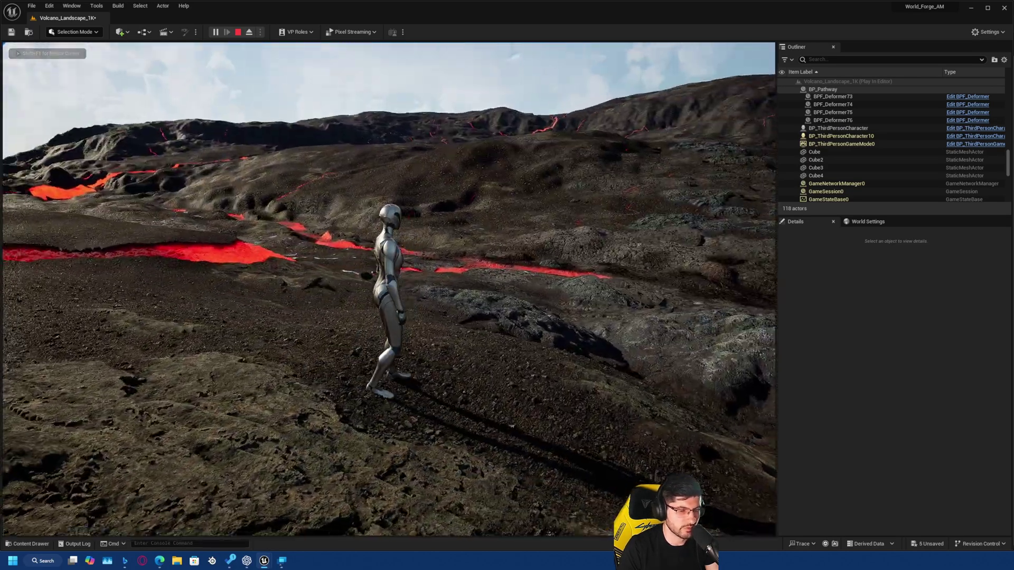
key("w")
key("a")
key("w")
key("w")
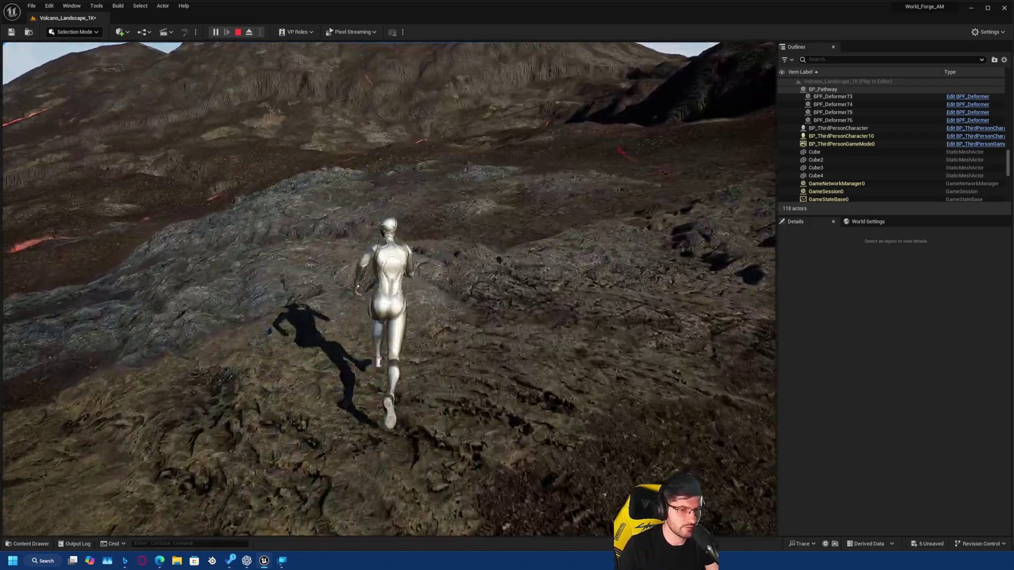
key("w")
key("w")
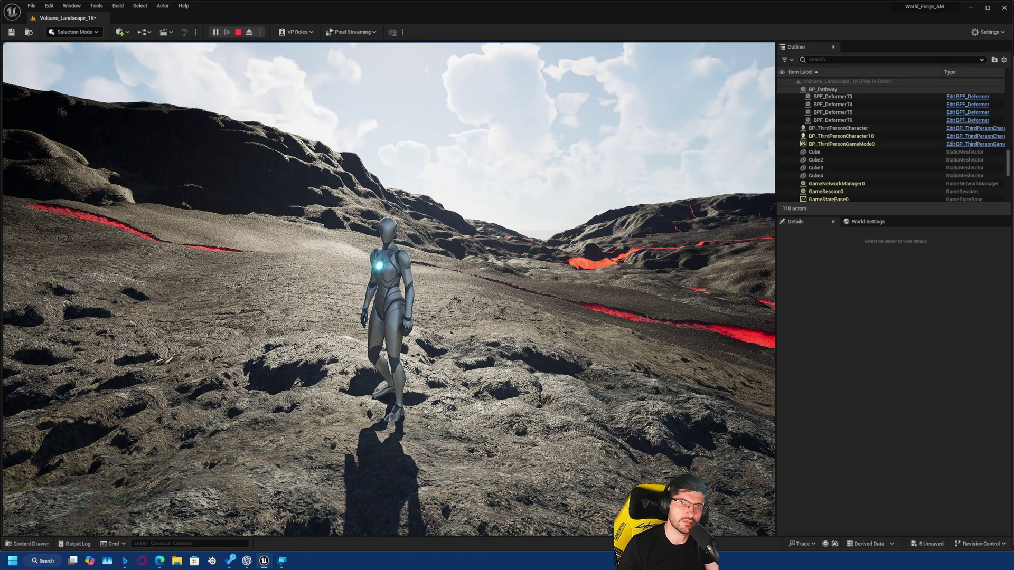
key("Escape")
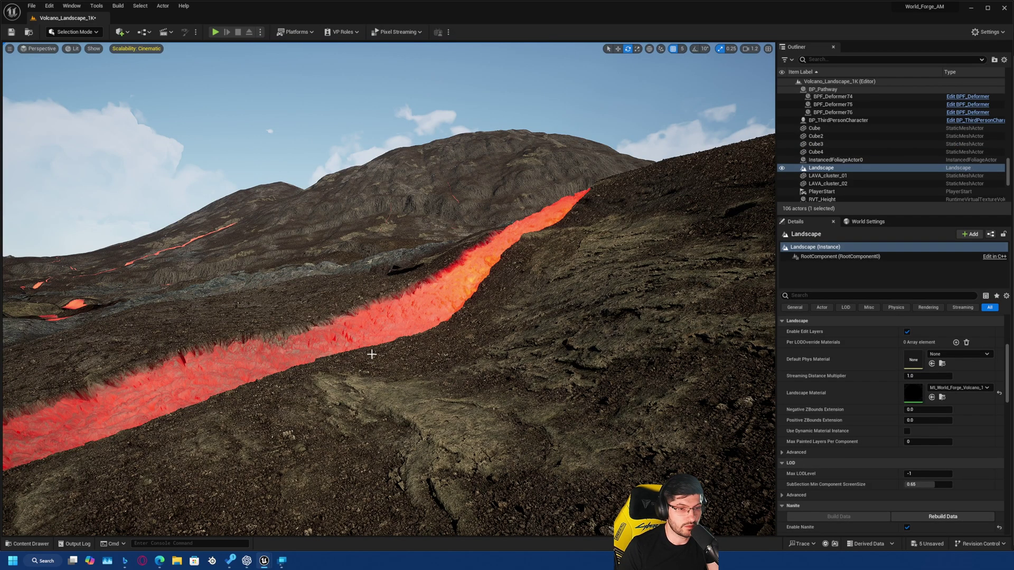
Create a material named M_Sharpen_PP in the Post_Process_Sharpen folder
right_click_drag(372, 354, 372, 355)
key("ctrl+space")
right_click(371, 470)
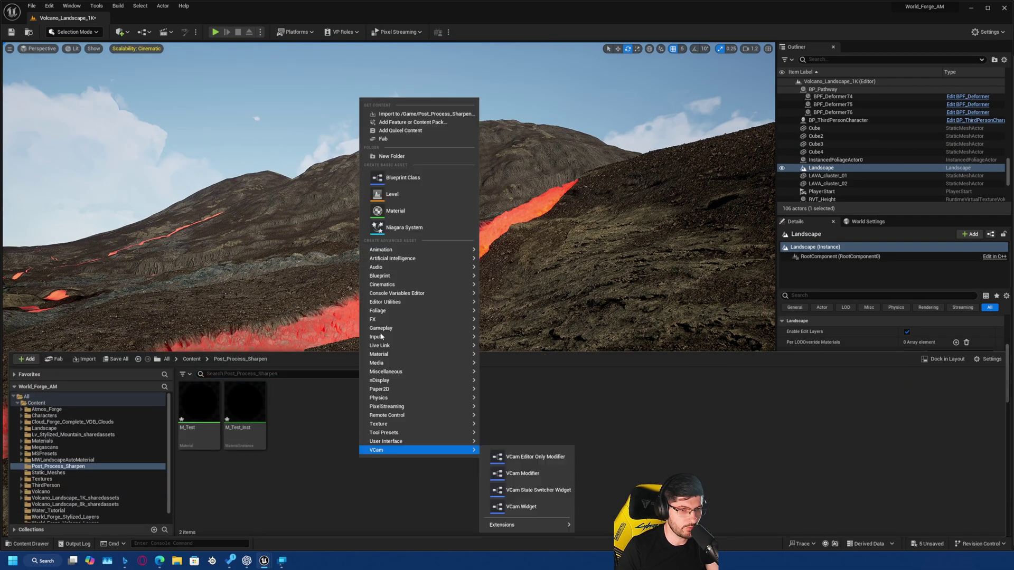
mouse_move(402, 340)
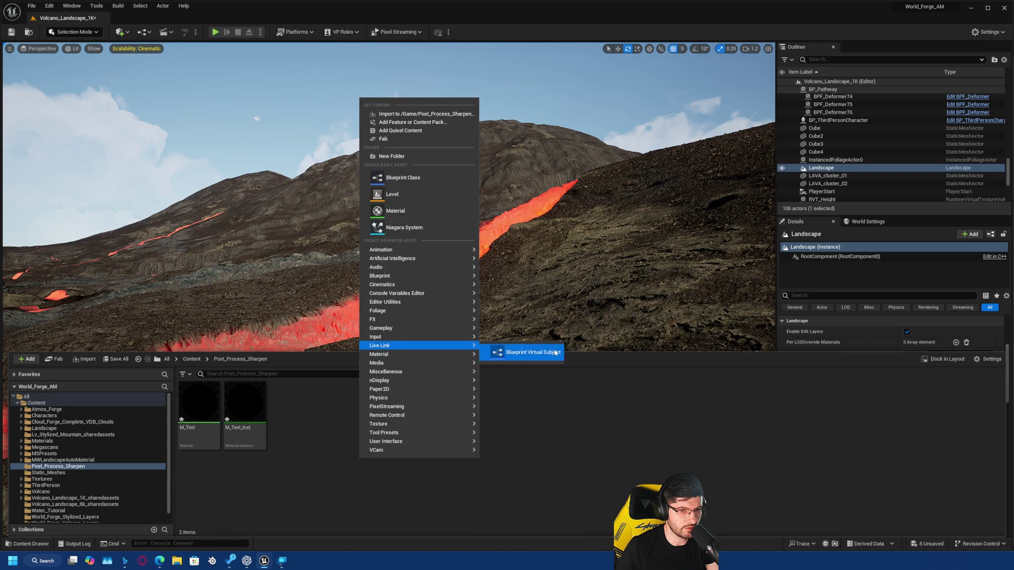
mouse_move(470, 354)
left_click(507, 360)
type("M_Sharpne")
key("BackSpace")
key("BackSpace")
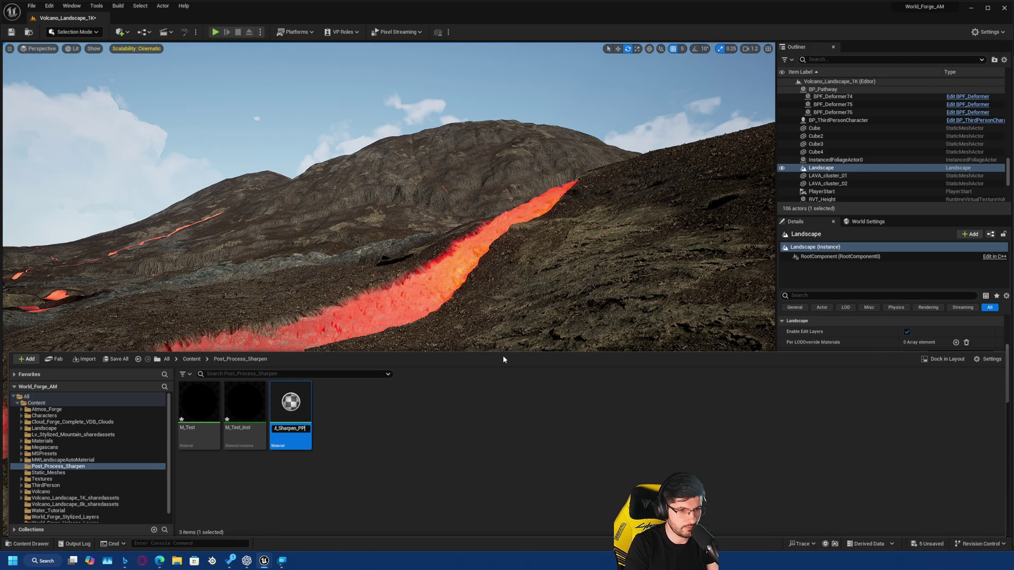
type("en_PP")
key("Return")
Open the M_Sharpen_PP material and dock its editor next to the level tab
double_click(206, 396)
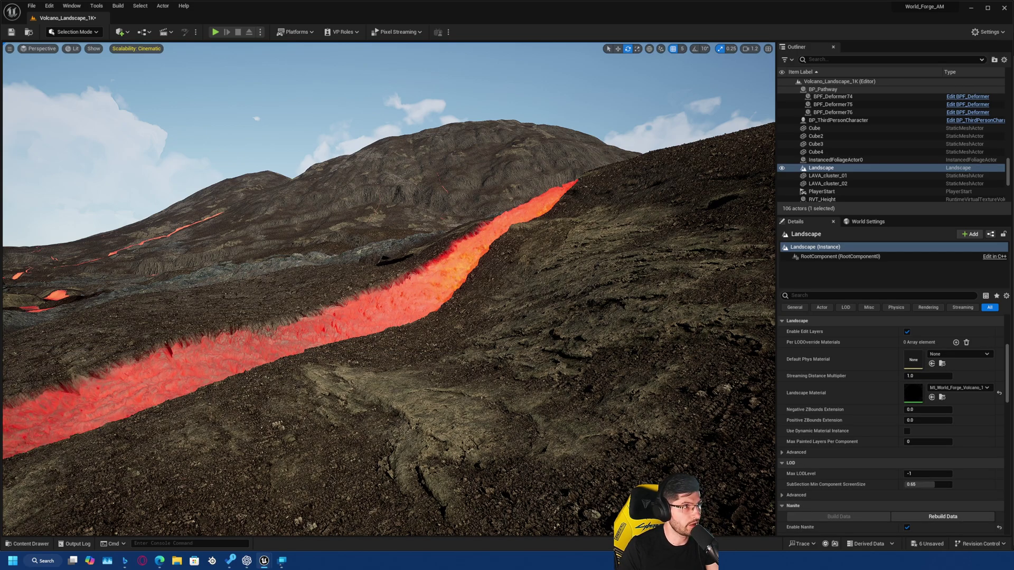
left_click_drag(234, 46, 183, 20)
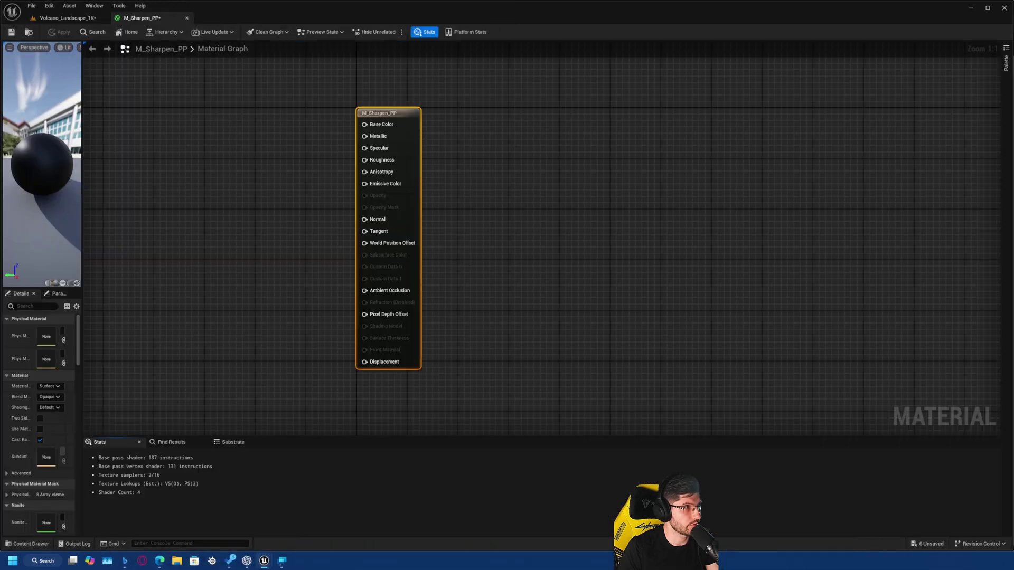
right_click_drag(262, 255, 429, 180)
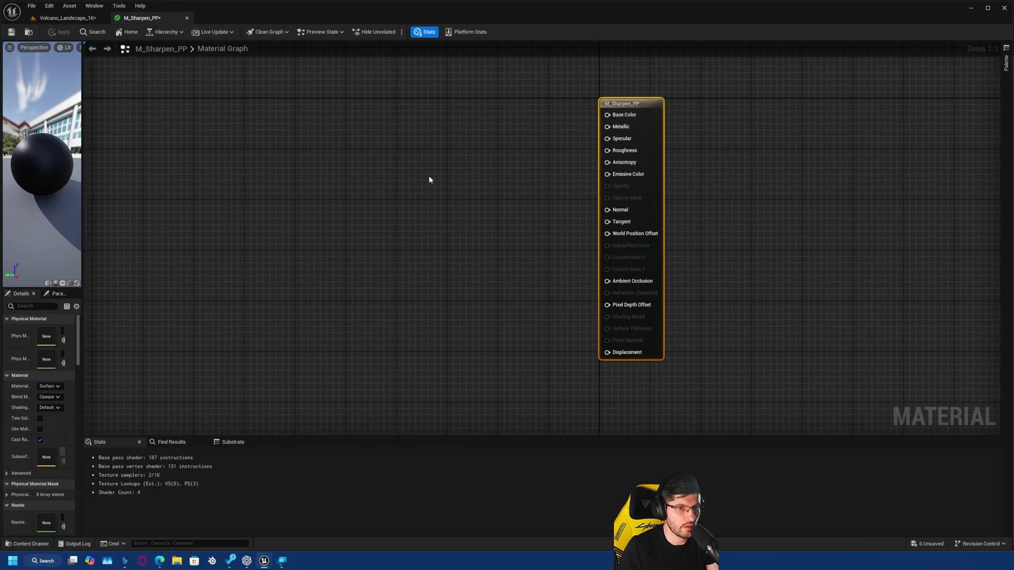
Widen the material's details area and set the Material Domain to Post Process
left_click(437, 243)
left_click_drag(83, 318, 192, 317)
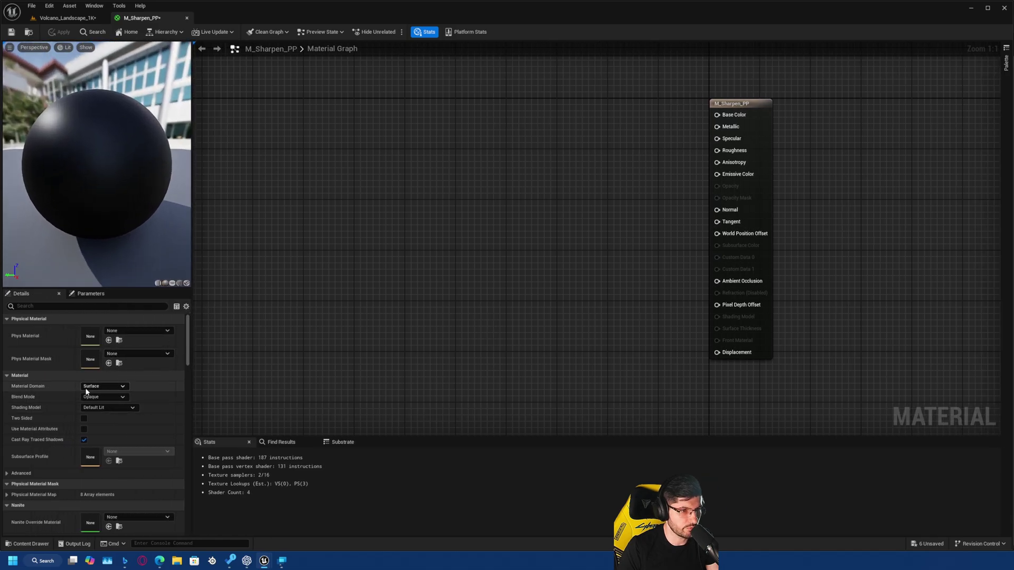
left_click(103, 386)
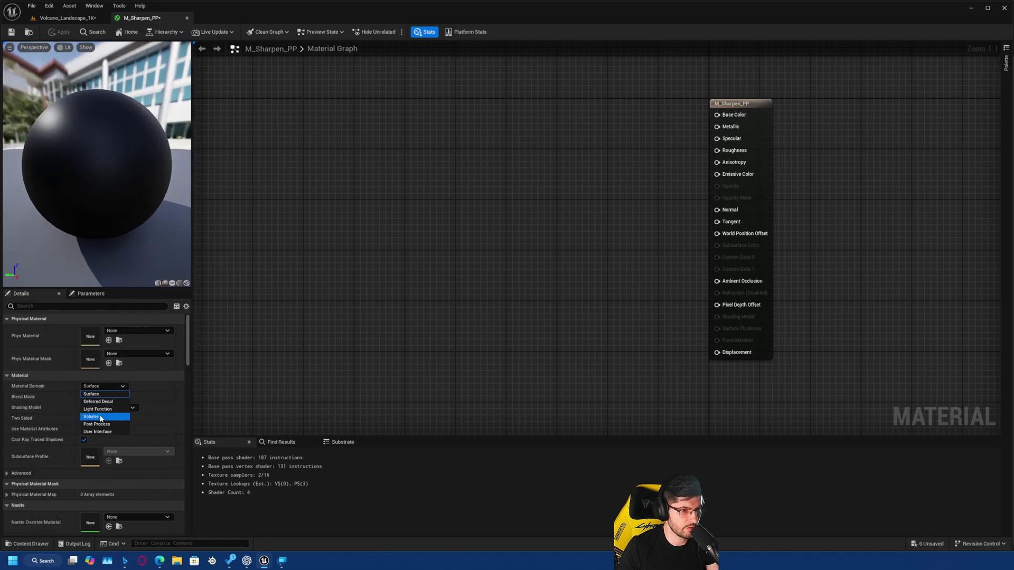
left_click(130, 418)
Add a SceneTexture node to the material graph and set its Scene Texture Id to PostProcessInput0
right_click_drag(540, 233, 551, 253)
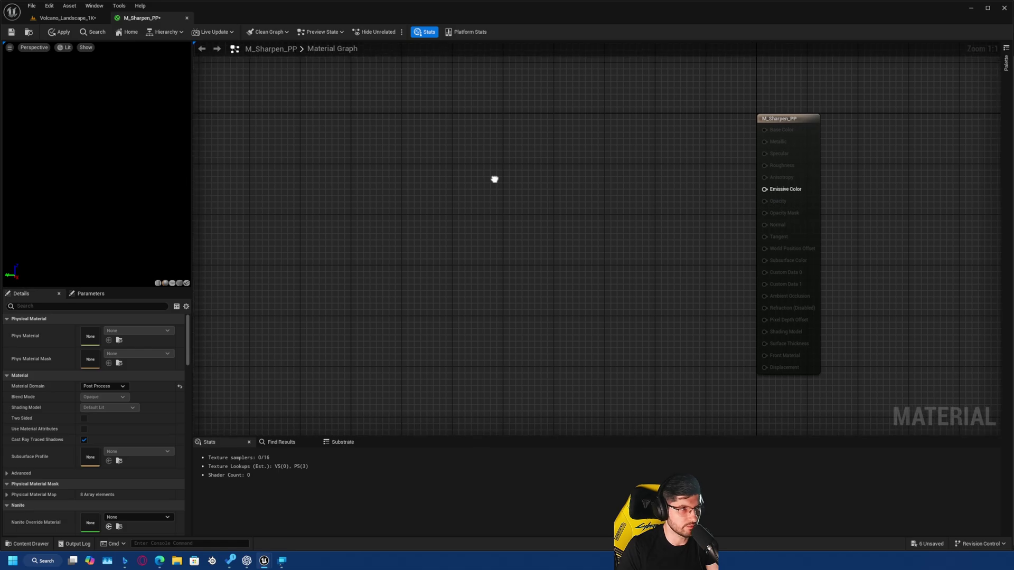
right_click(472, 162)
type("scene tex")
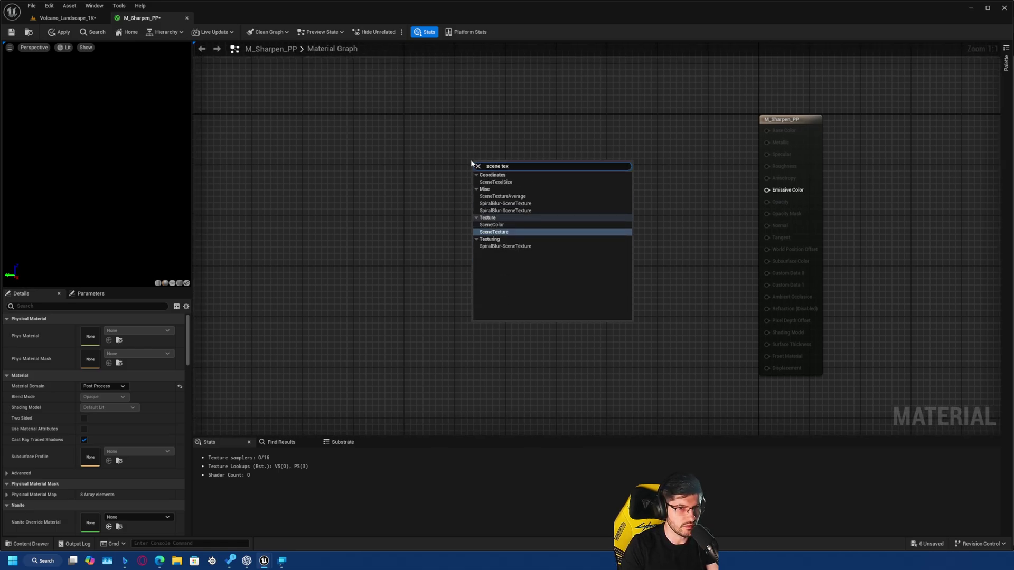
key("Return")
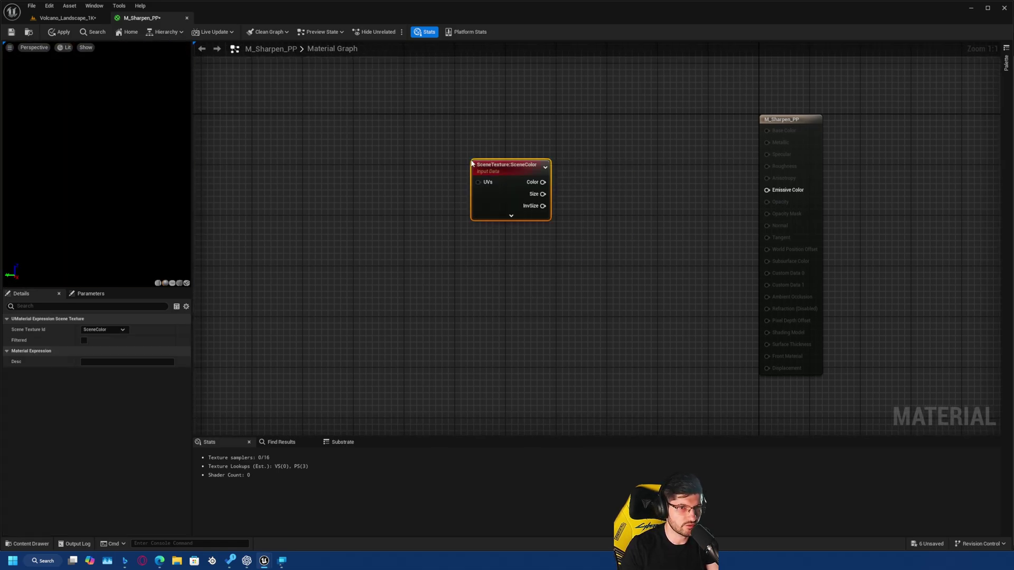
left_click(510, 215)
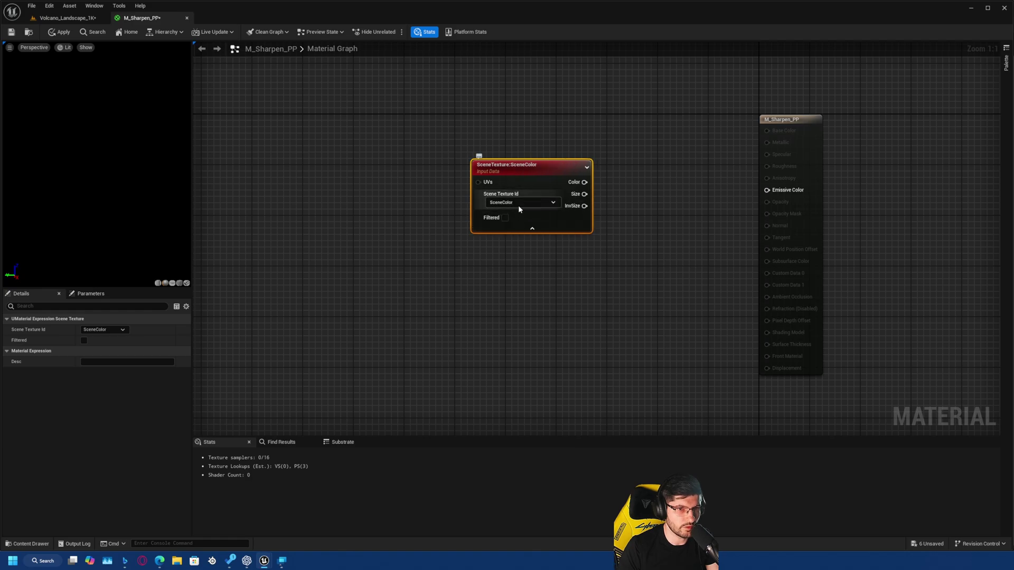
left_click(518, 203)
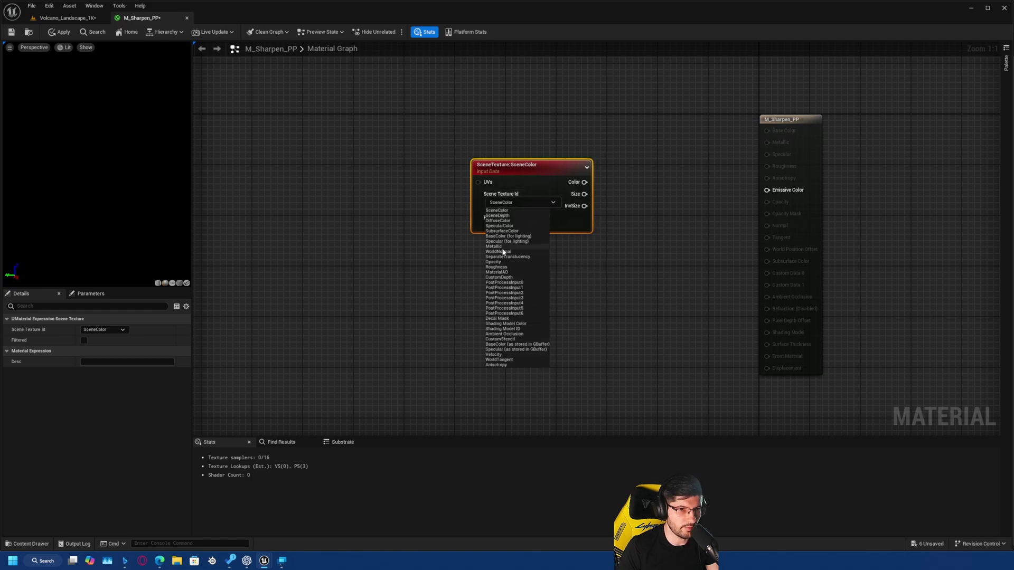
left_click(515, 283)
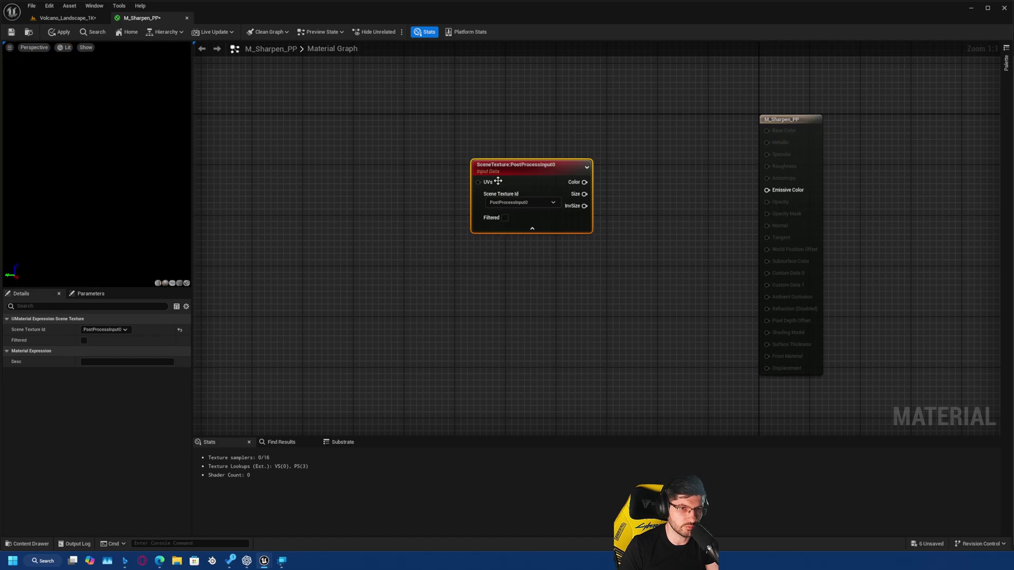
Move the SceneTexture node farther from the material output and duplicate it five times
left_click_drag(495, 177, 419, 158)
right_click_drag(435, 115, 569, 106)
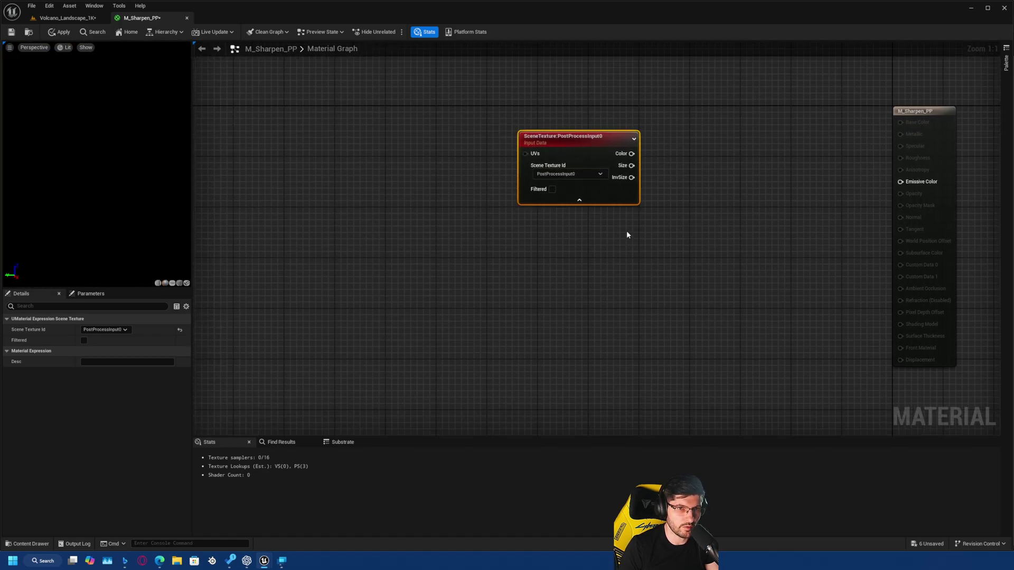
key("ctrl+d")
key("ctrl+d")
key("ctrl+d")
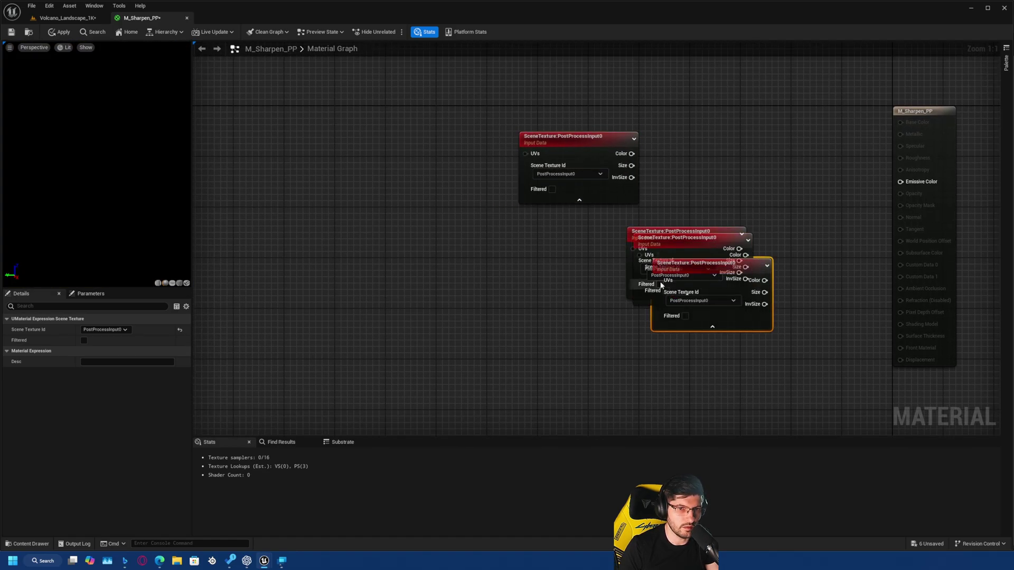
key("ctrl+d")
key("ctrl+d")
Spread out the six SceneTexture nodes, stacking four in a far column and two between them and the material output
left_click_drag(629, 316, 527, 316)
left_click_drag(641, 241, 157, 105)
right_click_drag(471, 195, 506, 194)
left_click_drag(698, 320, 725, 356)
left_click(784, 242)
left_click_drag(784, 243, 221, 253)
left_click_drag(871, 280, 246, 368)
right_click_drag(246, 368, 400, 331)
left_click_drag(971, 234, 494, 398)
right_click_drag(514, 282, 537, 173)
left_click_drag(547, 294, 425, 347)
left_click_drag(547, 268, 390, 393)
left_click_drag(385, 231, 405, 204)
left_click(489, 303)
left_click_drag(443, 320, 411, 326)
scroll(468, 306, "down", 3)
right_click_drag(471, 160, 512, 184)
right_click_drag(817, 88, 598, 154)
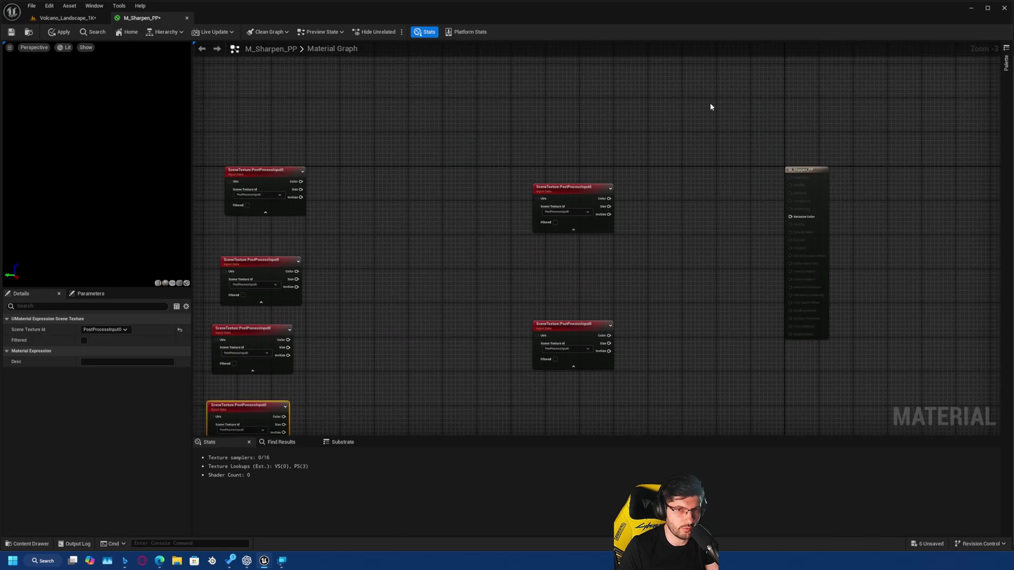
Shift the two lowest SceneTexture nodes of the four-node column into closer alignment with the upper ones
right_click_drag(710, 106, 709, 96)
left_click(762, 165)
right_click_drag(684, 219, 630, 142)
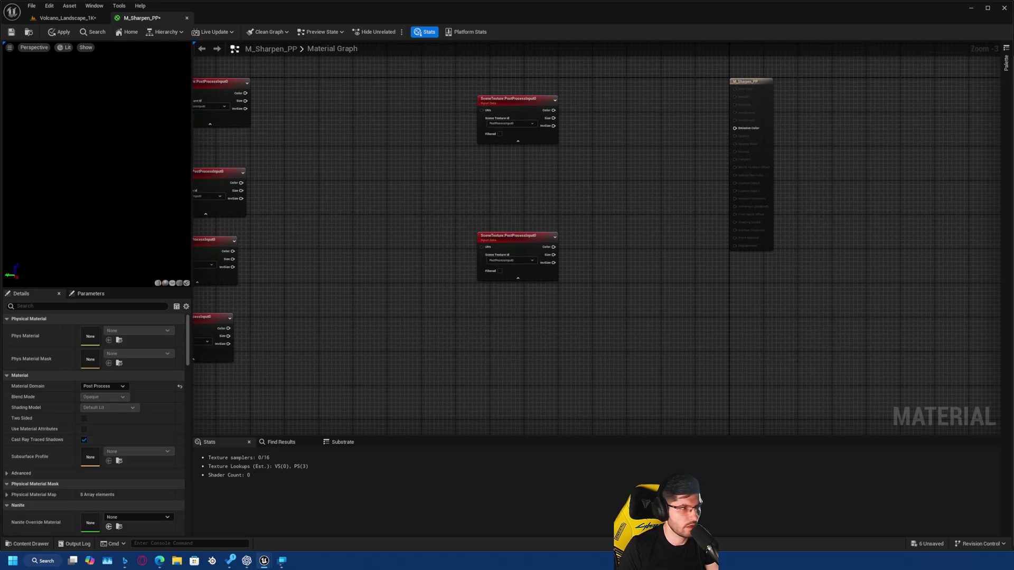
right_click_drag(304, 220, 720, 222)
left_click_drag(608, 252, 626, 251)
left_click_drag(584, 333, 592, 333)
right_click_drag(441, 203, 450, 247)
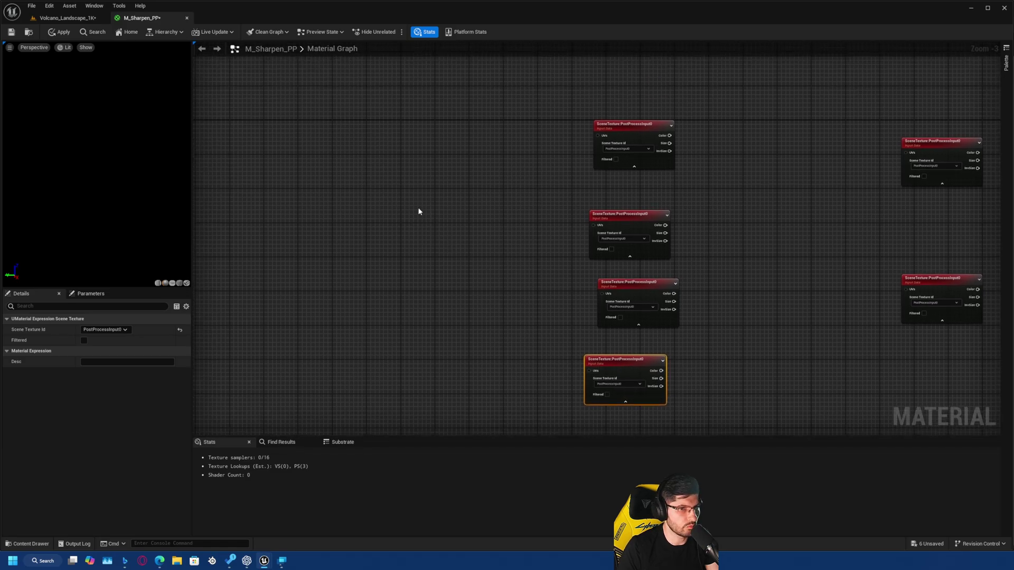
right_click_drag(400, 205, 428, 213)
right_click(428, 212)
type("tex")
key("BackSpace")
key("BackSpace")
key("BackSpace")
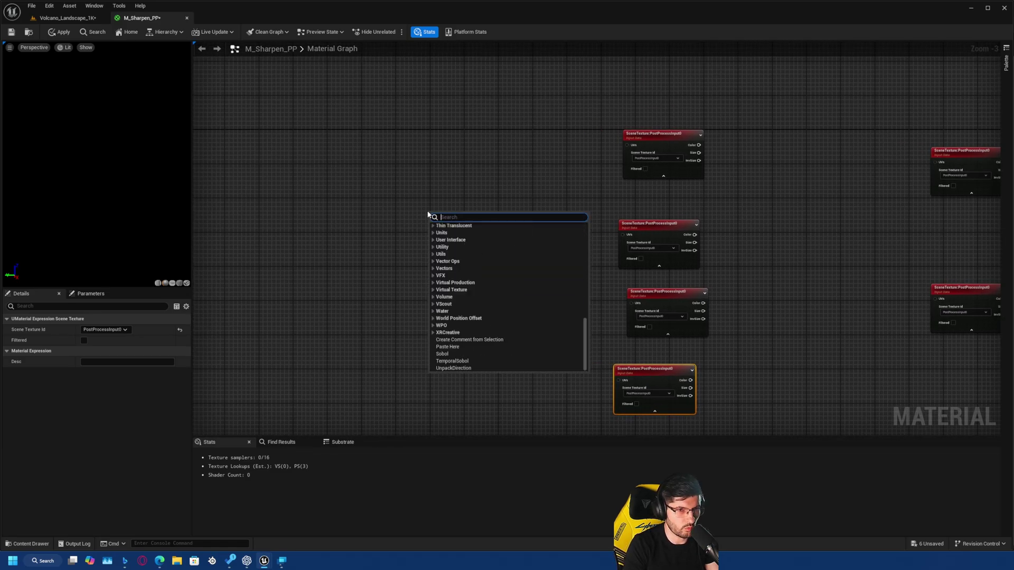
key("Escape")
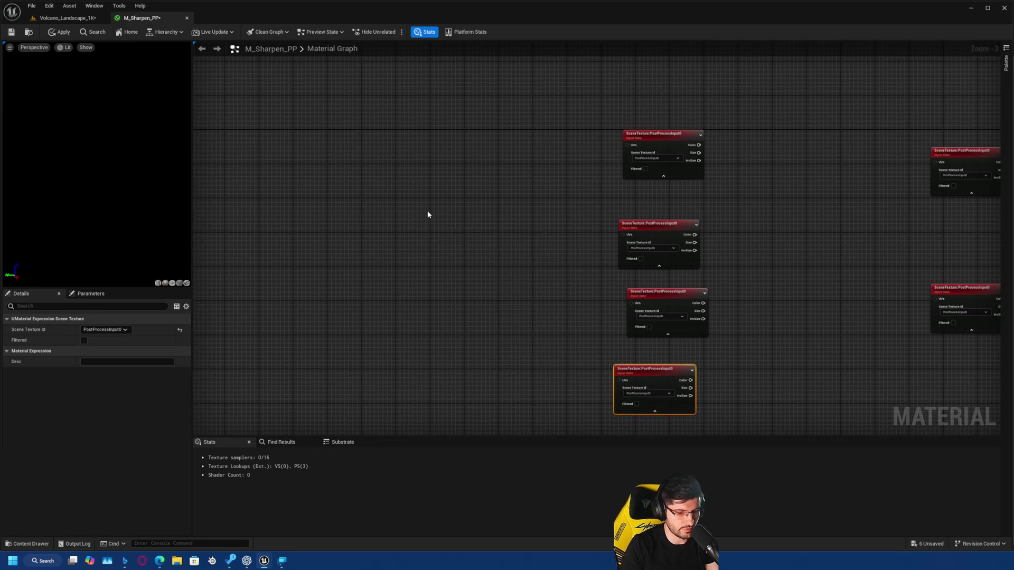
Add a TexCoord node to the graph and move it well away from the SceneTexture column
left_click(395, 219)
scroll(436, 211, "up", 3)
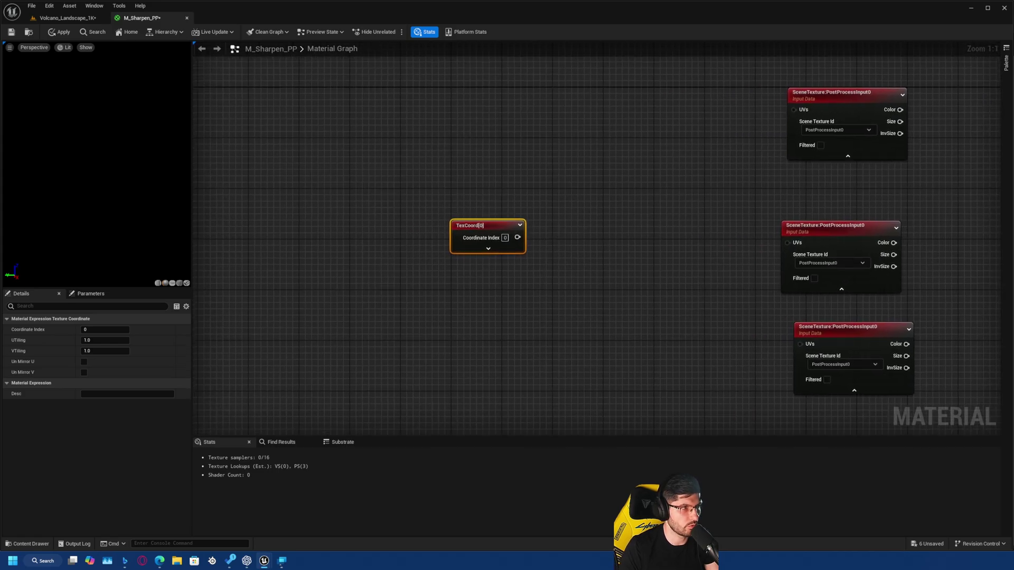
right_click_drag(496, 300, 468, 284)
left_click_drag(446, 216, 270, 209)
Add two Add nodes between the TexCoord node and the column of four SceneTexture nodes
right_click(466, 155)
left_click(441, 159)
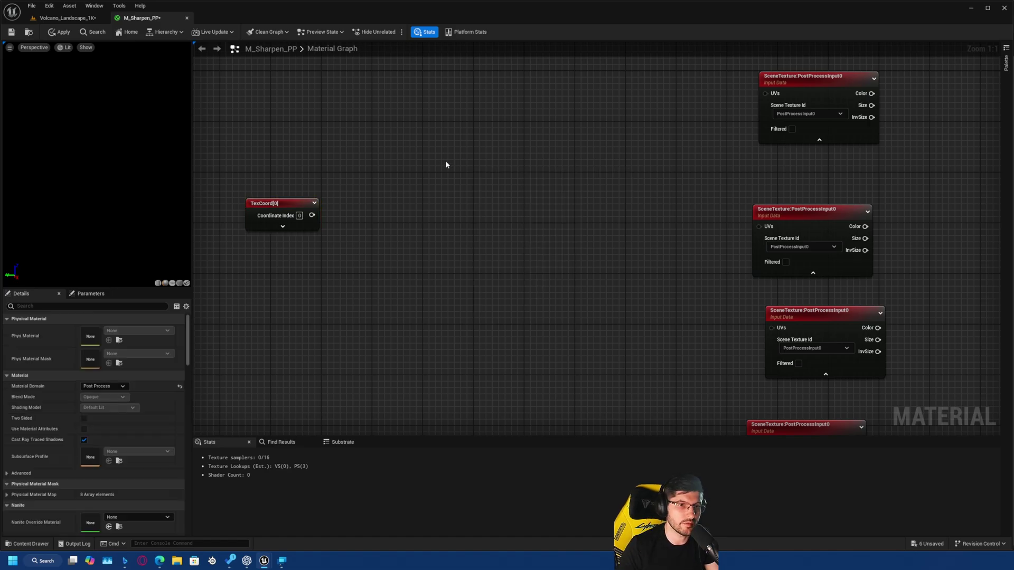
left_click(445, 165)
left_click_drag(459, 170, 495, 139)
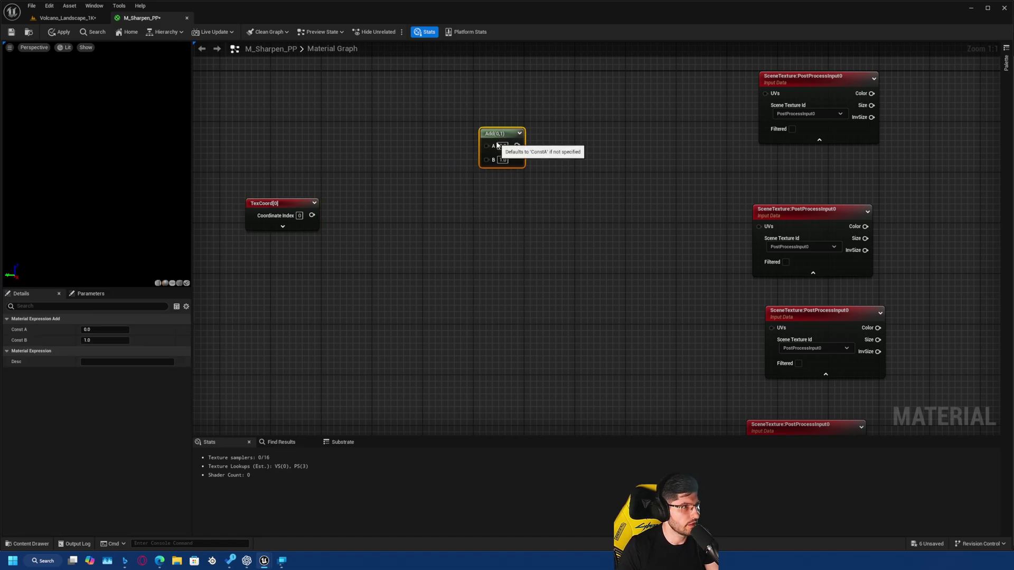
left_click(577, 205)
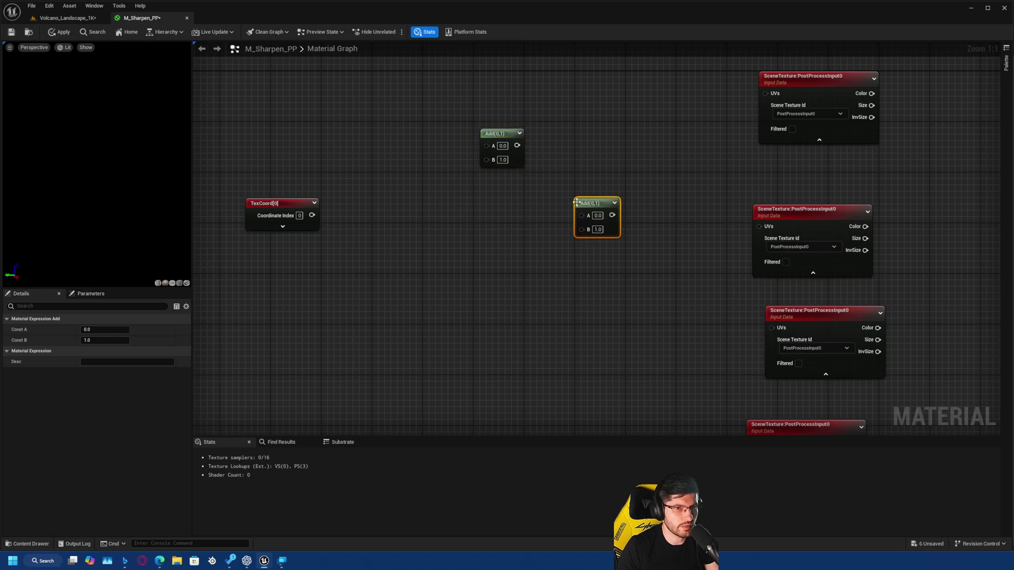
left_click(614, 293)
Duplicate the second Add node, place the copy below, and line the pair up in front of the SceneTexture column
right_click_drag(635, 242, 488, 230)
scroll(489, 231, "down", 5)
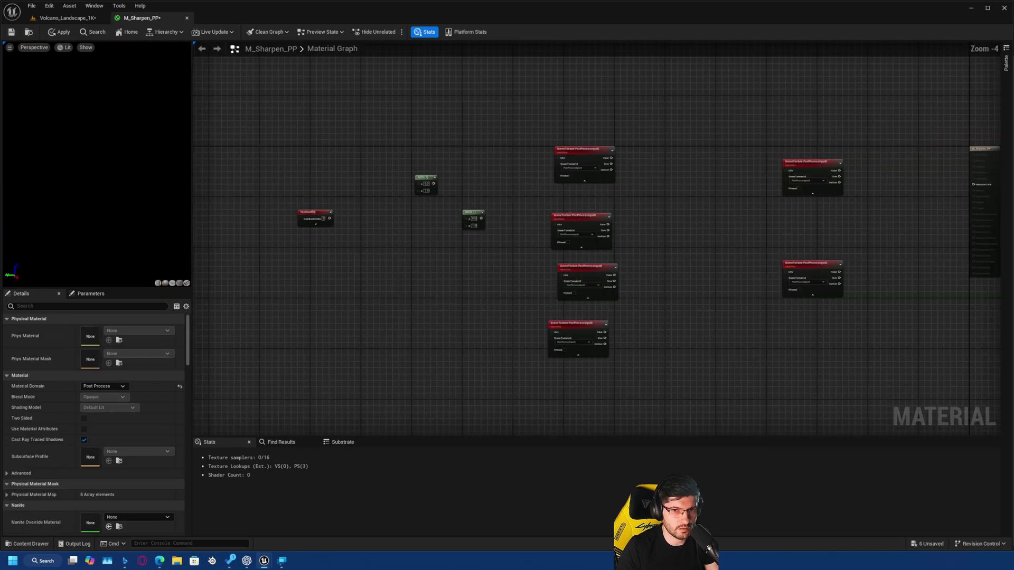
scroll(303, 199, "up", 3)
left_click(526, 174)
key("ctrl+d")
left_click_drag(563, 177, 484, 260)
left_click_drag(520, 193, 478, 203)
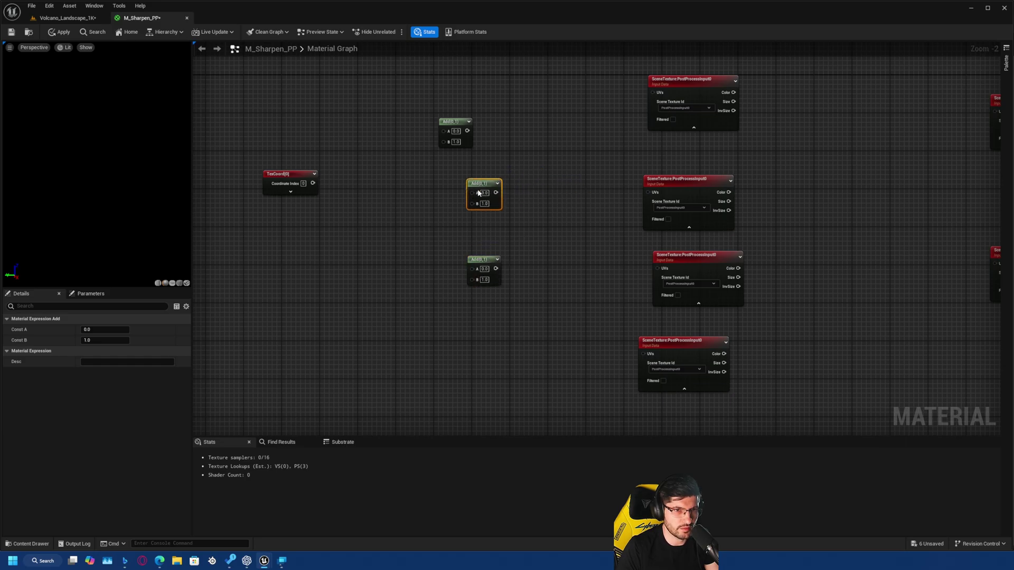
Duplicate the third Add node to get a fourth and stack both beneath the upper two
left_click(484, 263)
key("ctrl+d")
left_click(530, 335)
left_click_drag(449, 262, 473, 357)
left_click_drag(491, 255, 472, 264)
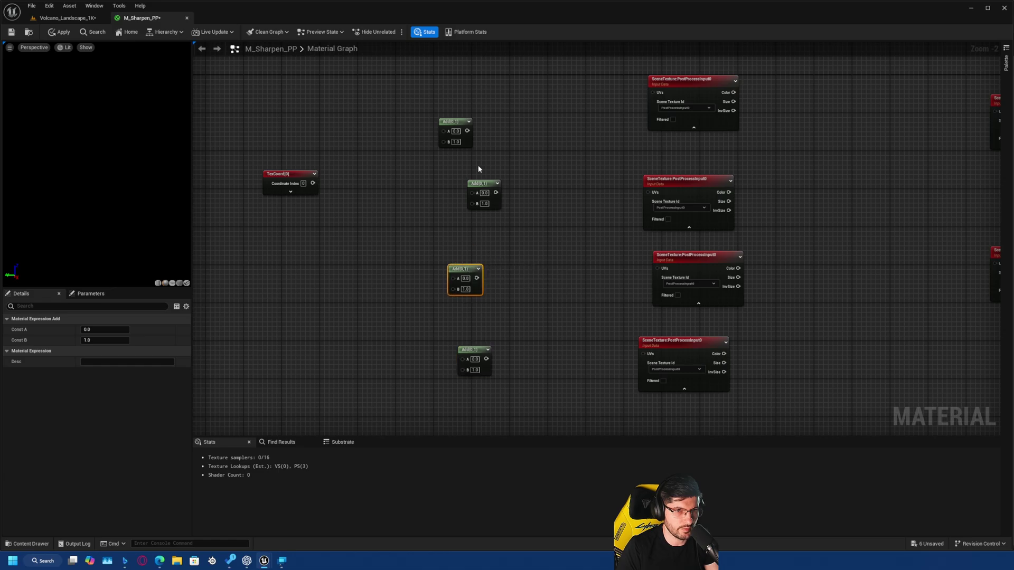
Move the TexCoord node farther from the Add nodes and wire its output to the B input of all four
left_click_drag(272, 175, 242, 194)
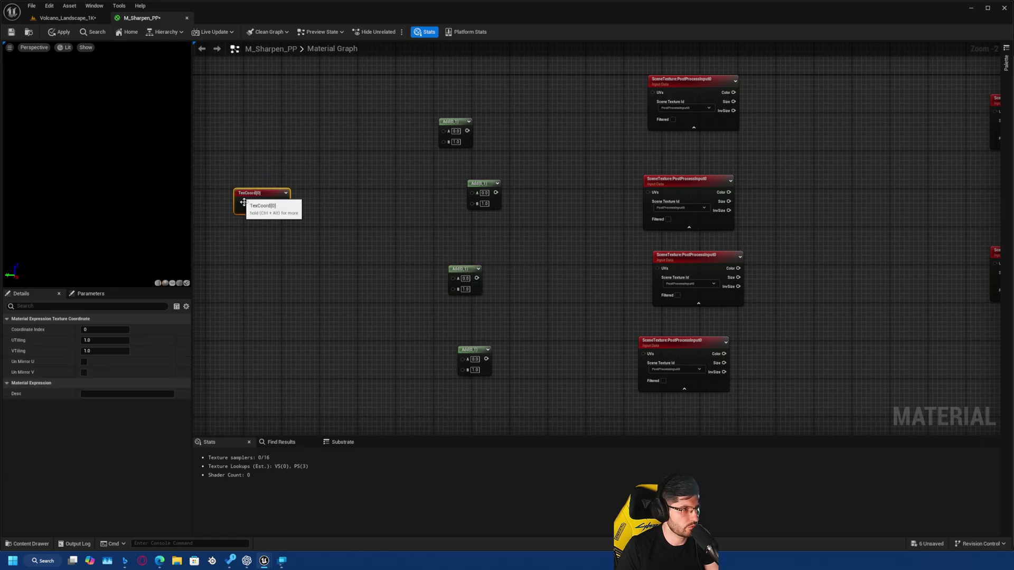
right_click_drag(316, 218, 361, 141)
left_click_drag(301, 129, 498, 67)
right_click_drag(338, 215, 328, 250)
left_click_drag(287, 244, 498, 325)
right_click_drag(608, 205, 536, 279)
Wire each Add node's output to the UVs input of its corresponding SceneTexture node in the four-node column
left_click_drag(458, 212, 424, 203)
left_click_drag(433, 167, 617, 124)
left_click_drag(426, 215, 614, 223)
left_click_drag(441, 310, 622, 300)
right_click_drag(555, 319, 568, 231)
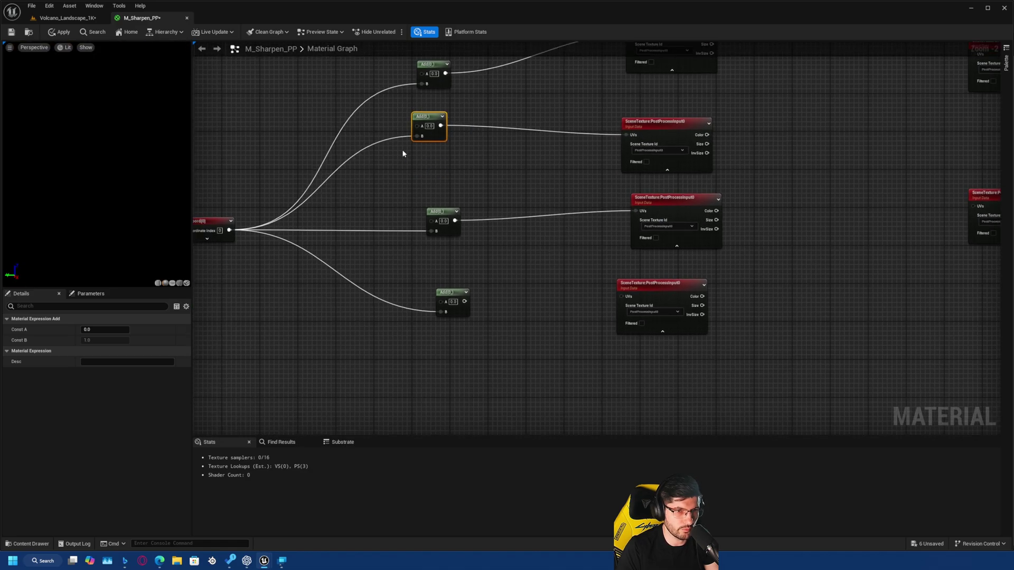
left_click_drag(464, 301, 619, 296)
right_click_drag(514, 102, 580, 159)
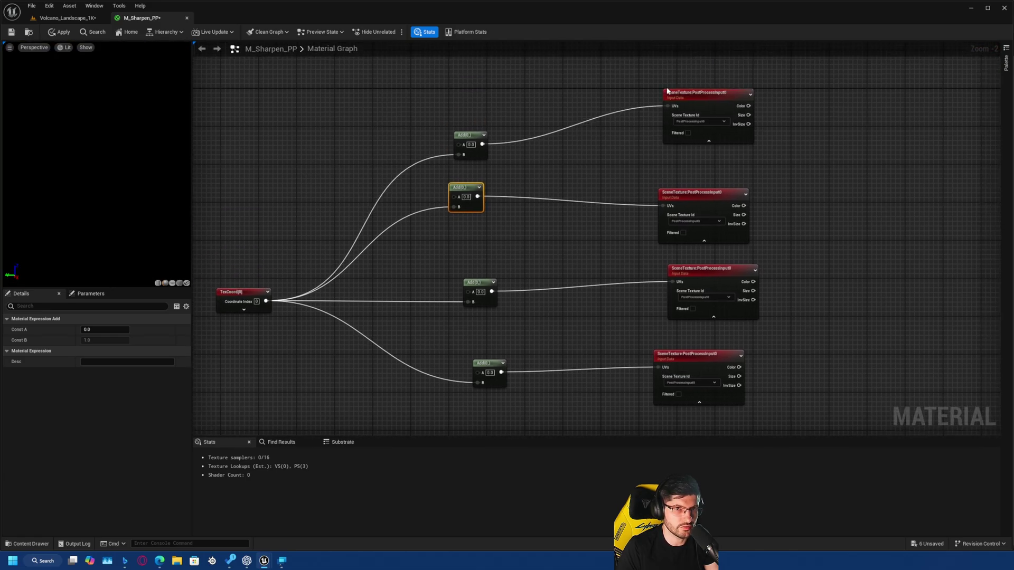
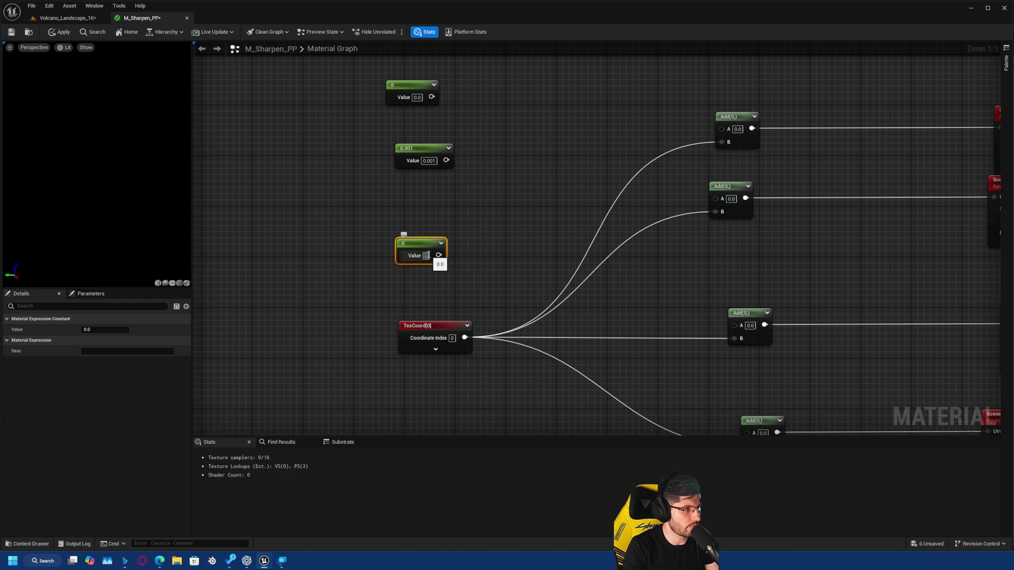
Set the value of the Constant node directly above the TexCoord node to -0.001
key("Return")
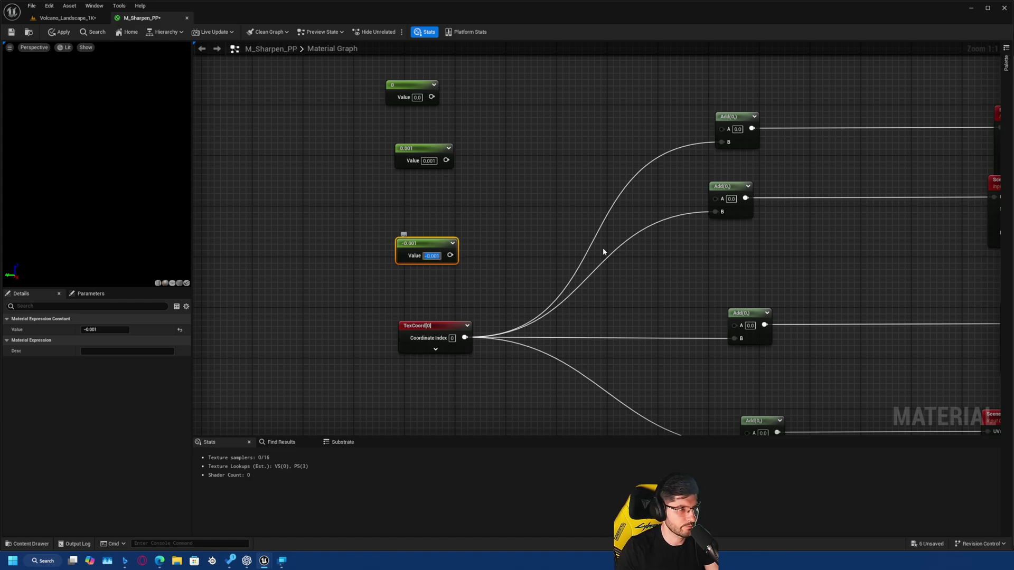
scroll(565, 180, "down", 1)
left_click_drag(404, 170, 412, 178)
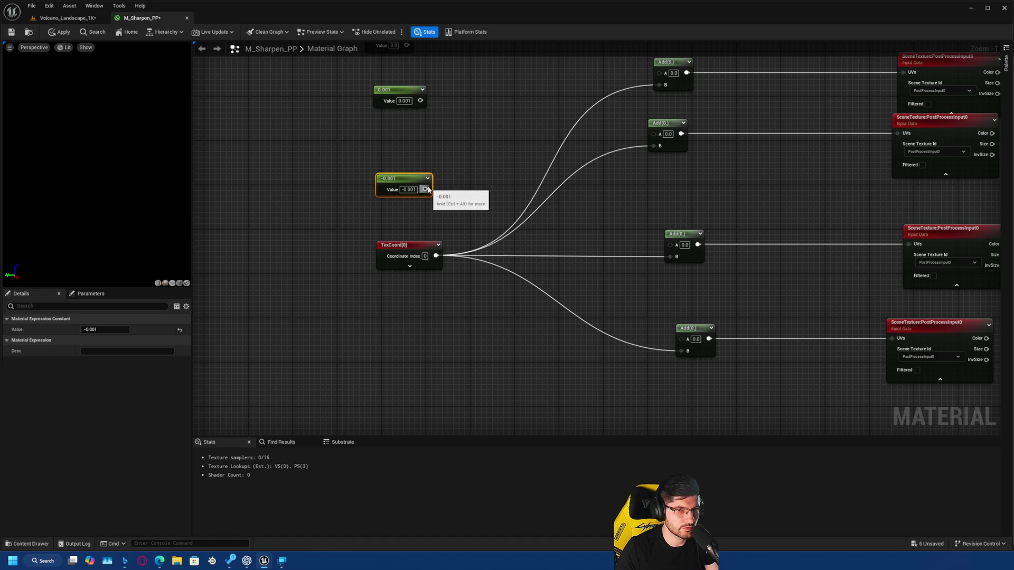
Shift the four Add nodes together toward the SceneTexture column to make room beside the constants
left_click_drag(742, 193, 634, 420)
scroll(627, 267, "down", 2)
right_click_drag(627, 267, 664, 311)
left_click_drag(765, 110, 689, 358)
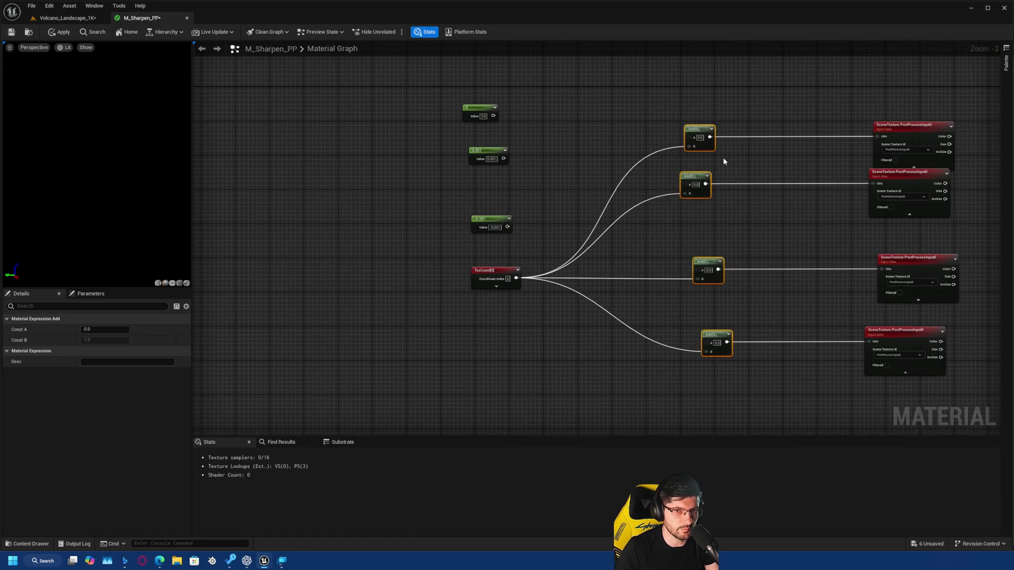
left_click_drag(696, 180, 750, 176)
left_click(684, 185)
Add an AppendVector node between the constants and the Add nodes and duplicate it three times into a column
right_click_drag(632, 149, 663, 172)
right_click(637, 146)
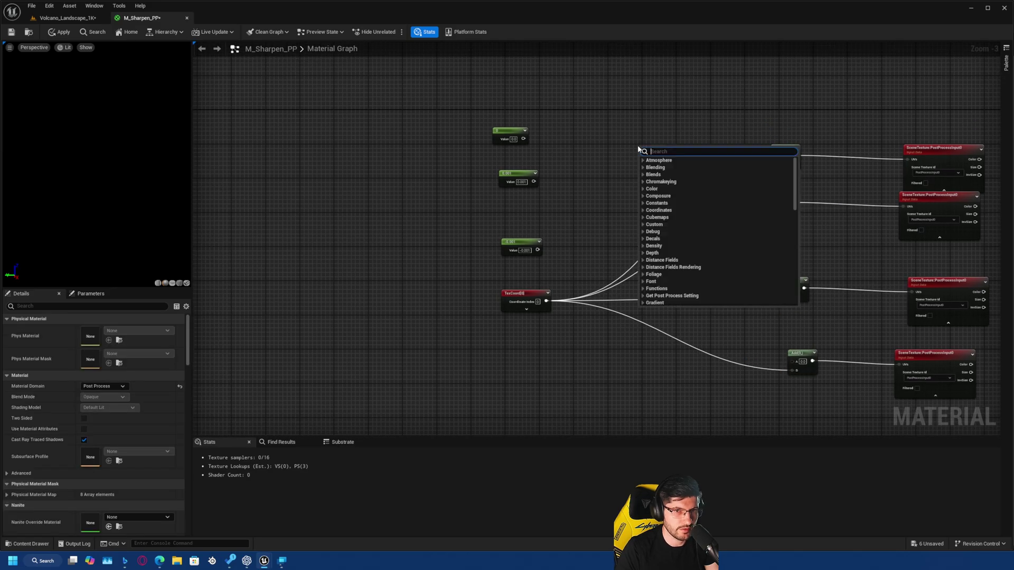
type("appen")
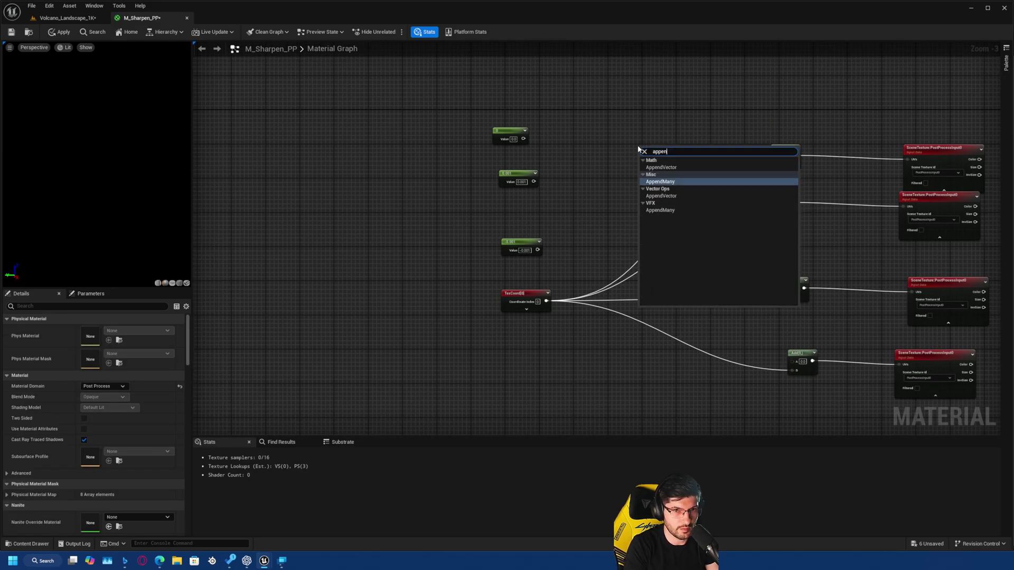
key("Up")
key("Return")
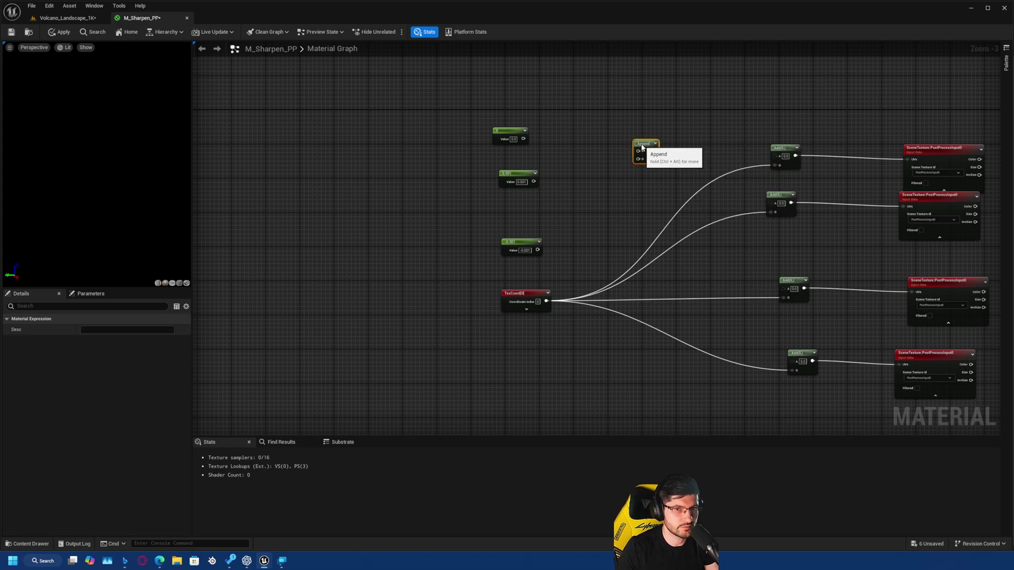
key("ctrl+d")
left_click_drag(672, 188, 647, 302)
key("ctrl+d")
key("ctrl+d")
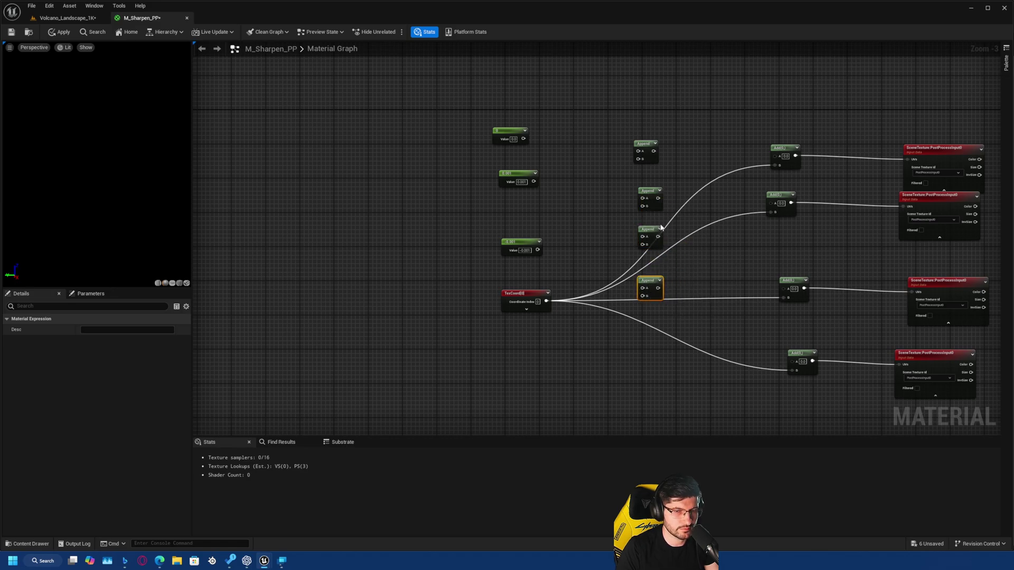
right_click_drag(647, 302, 655, 316)
left_click(661, 175)
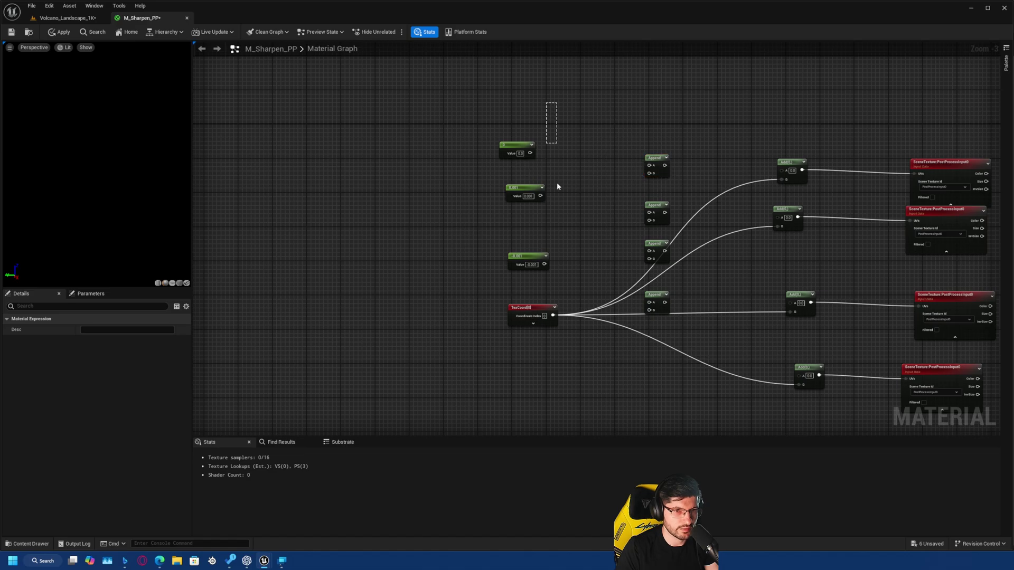
left_click_drag(557, 186, 569, 142)
left_click_drag(638, 91, 646, 312)
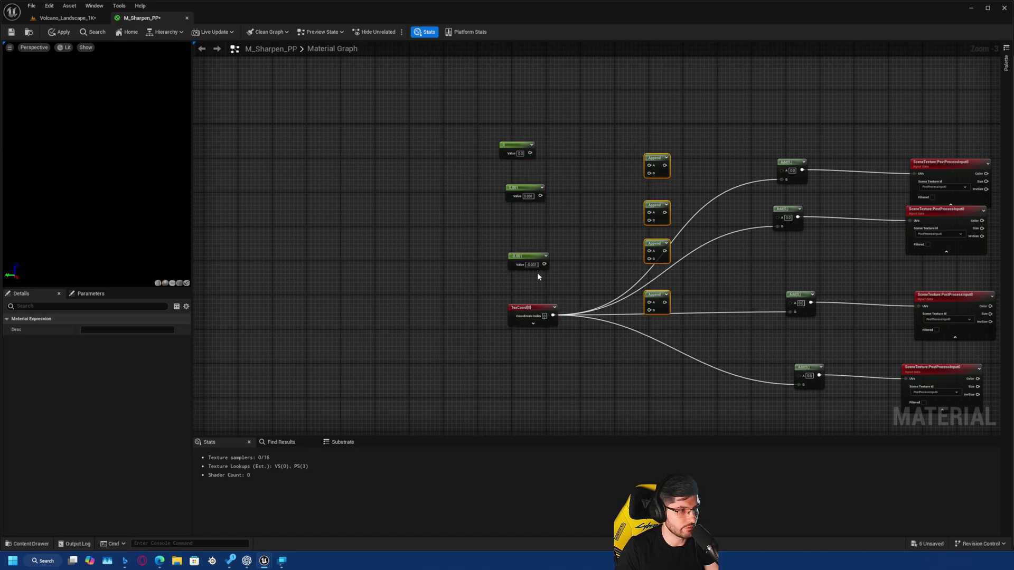
left_click_drag(740, 168, 796, 253)
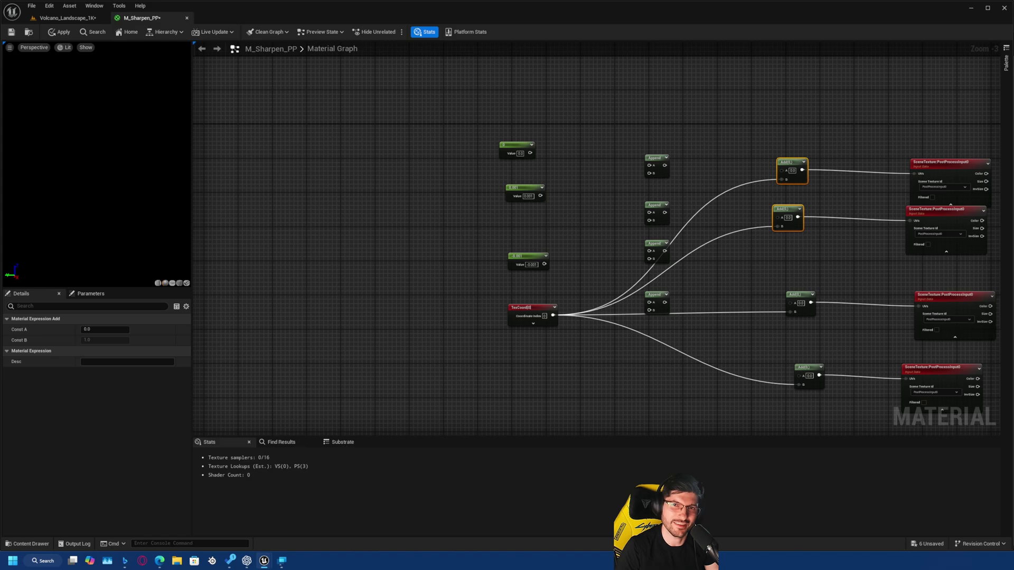
right_click_drag(472, 170, 436, 151)
right_click_drag(413, 193, 424, 201)
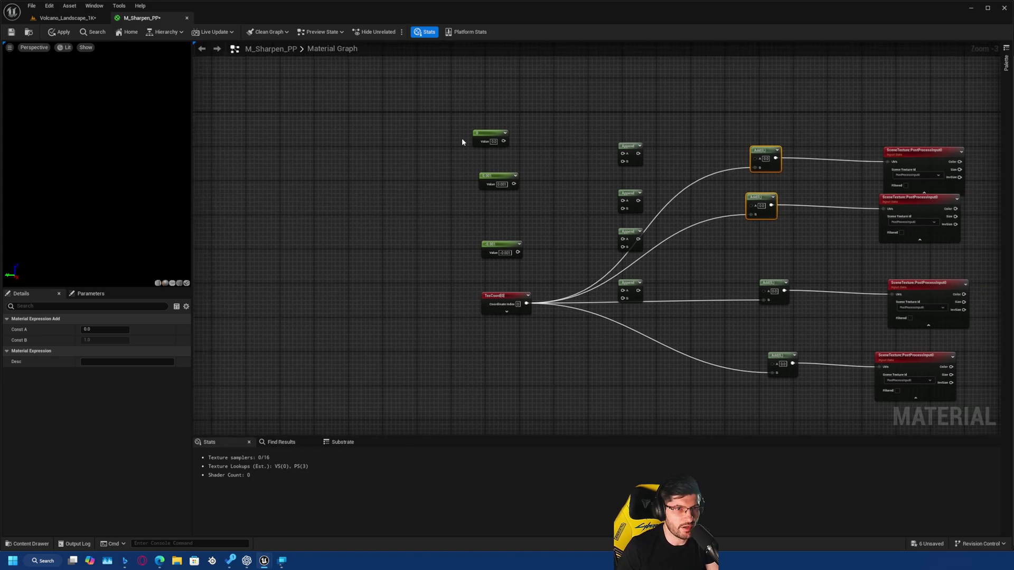
Wire the 0 constant to the A inputs of the upper two Append nodes and the B inputs of the lower two
left_click(492, 141)
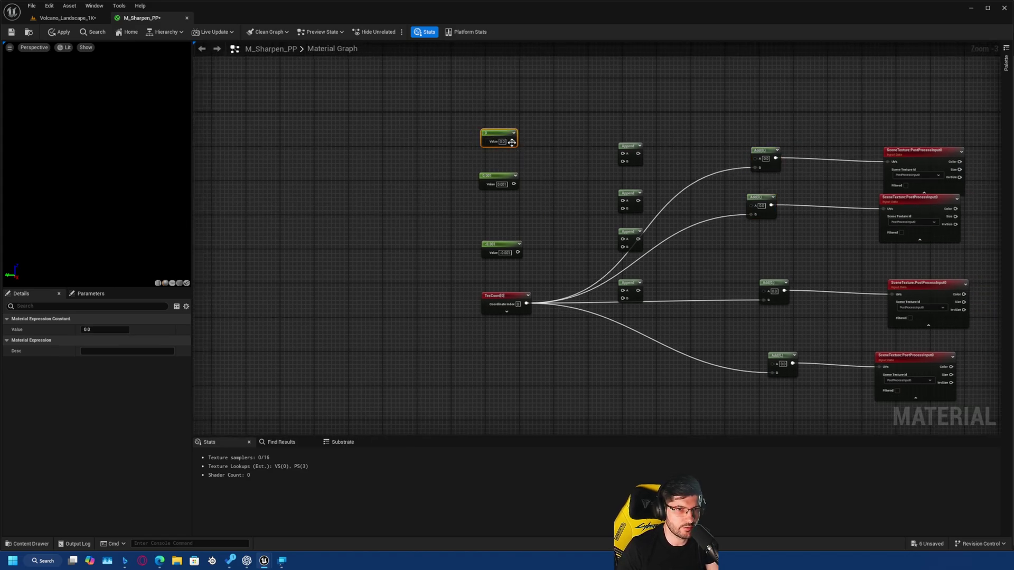
left_click_drag(512, 141, 624, 154)
left_click_drag(512, 146, 623, 201)
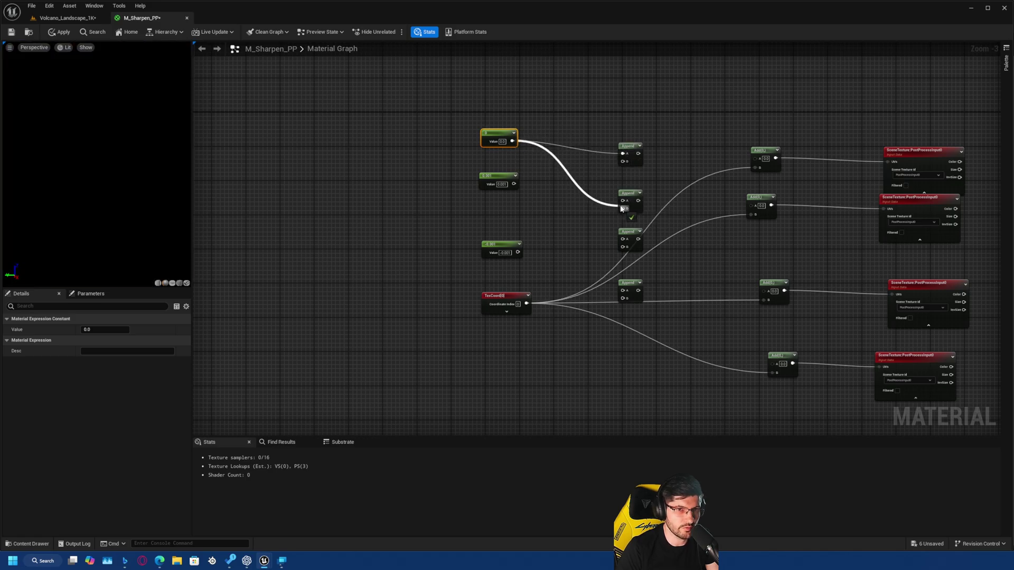
left_click_drag(513, 138, 623, 298)
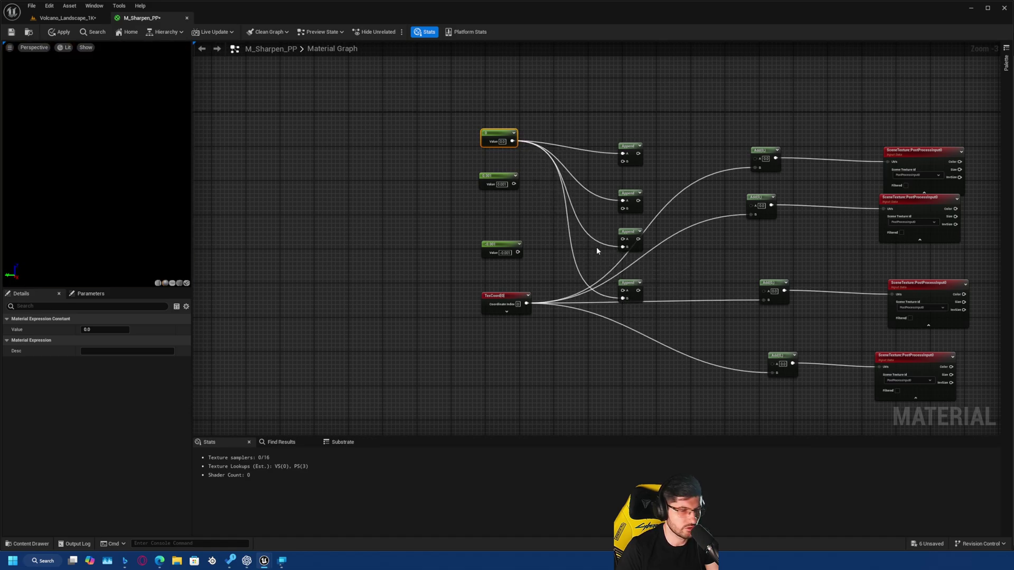
Wire the 0.001 constant to the first Append's B and third's A, and the -0.001 constant to the second's B and fourth's A
right_click_drag(585, 262, 563, 237)
left_click_drag(483, 149, 606, 139)
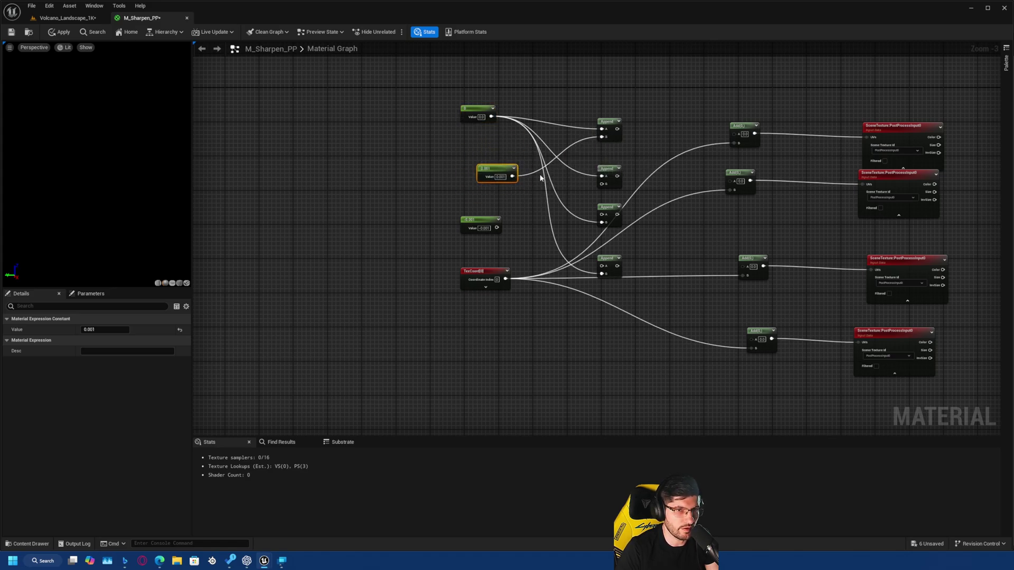
left_click_drag(513, 176, 602, 221)
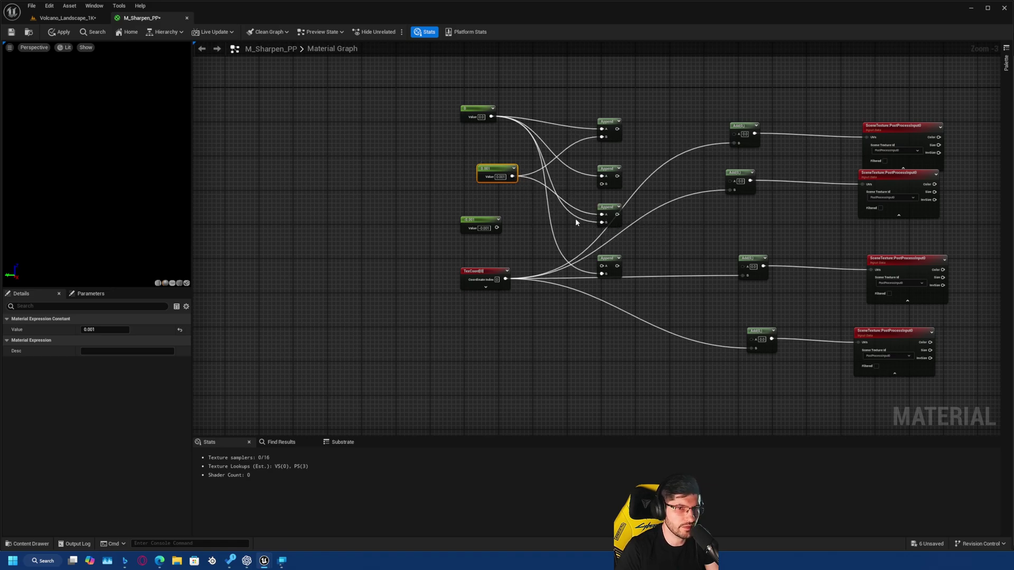
left_click_drag(501, 229, 598, 180)
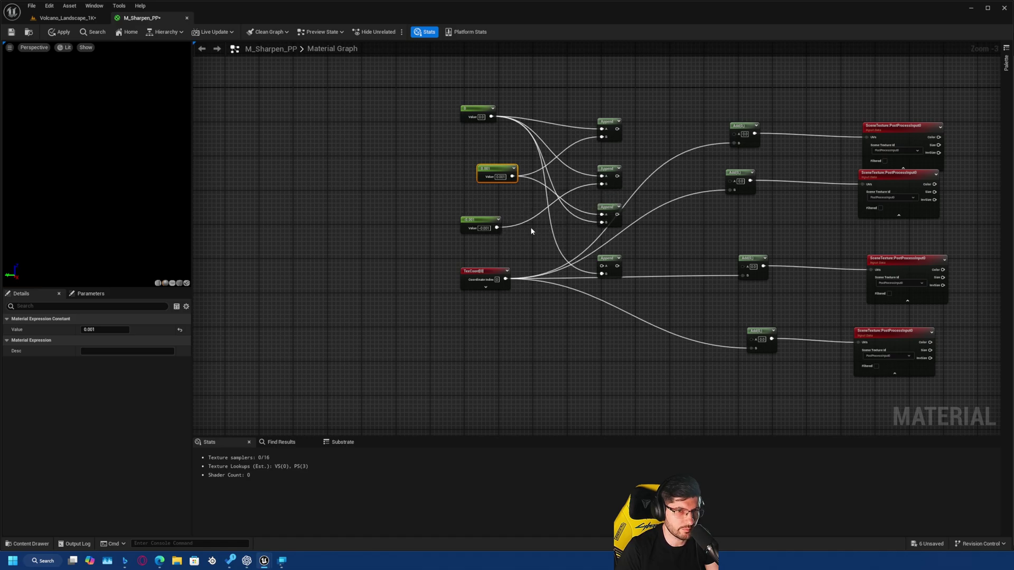
left_click_drag(496, 228, 602, 274)
Wire the fourth Append node to the third Add node's A input and the third Append to the second Add's A
right_click_drag(686, 263, 522, 246)
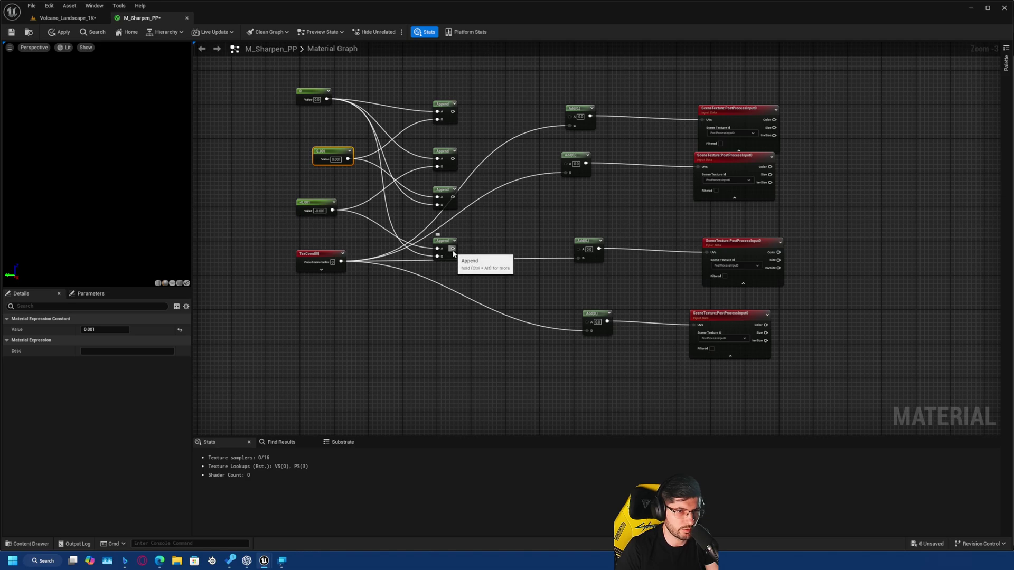
left_click_drag(452, 248, 579, 248)
left_click_drag(455, 197, 566, 164)
left_click_drag(453, 159, 532, 194)
left_click(493, 220)
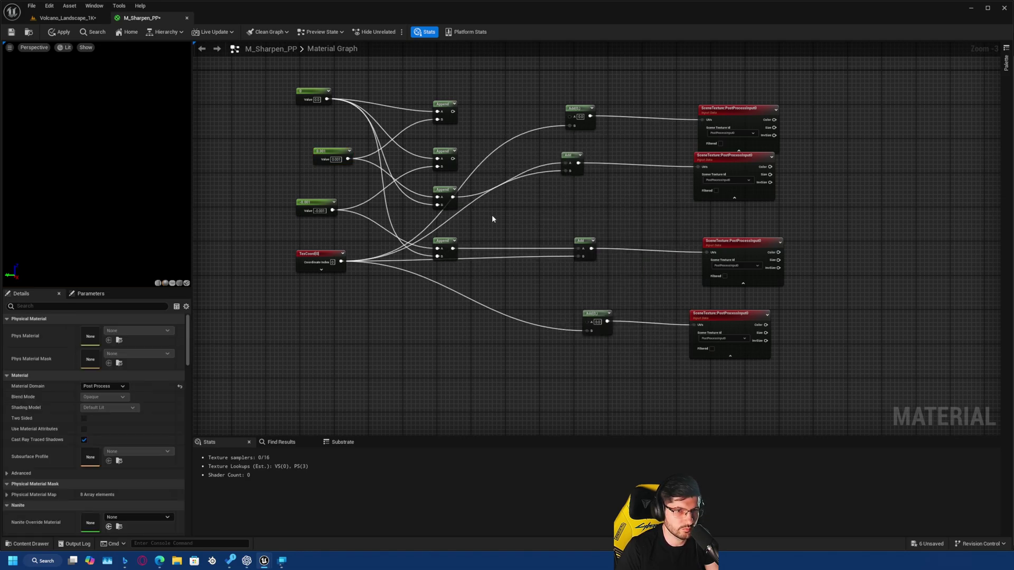
Move the fourth Append node down and wire the four Append outputs in order to the A inputs of the four Add nodes
right_click_drag(472, 258, 457, 251)
left_click_drag(434, 245, 572, 315)
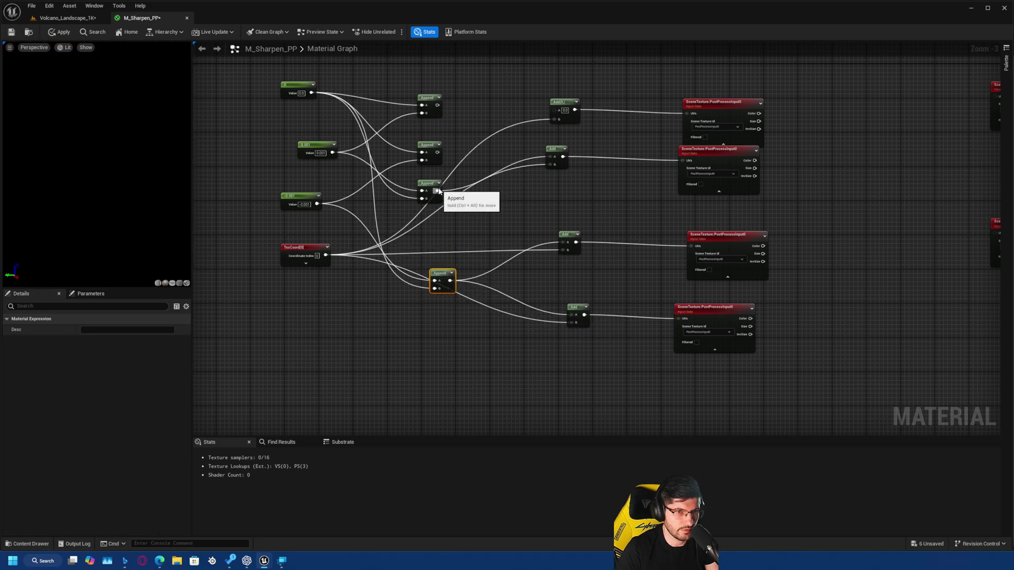
left_click_drag(438, 191, 561, 242)
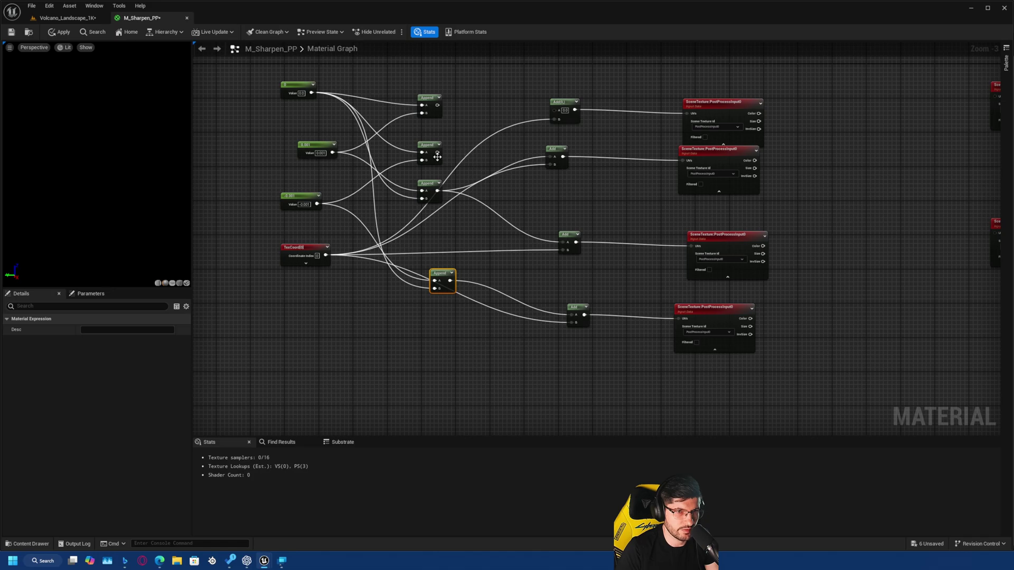
left_click_drag(437, 157, 551, 157)
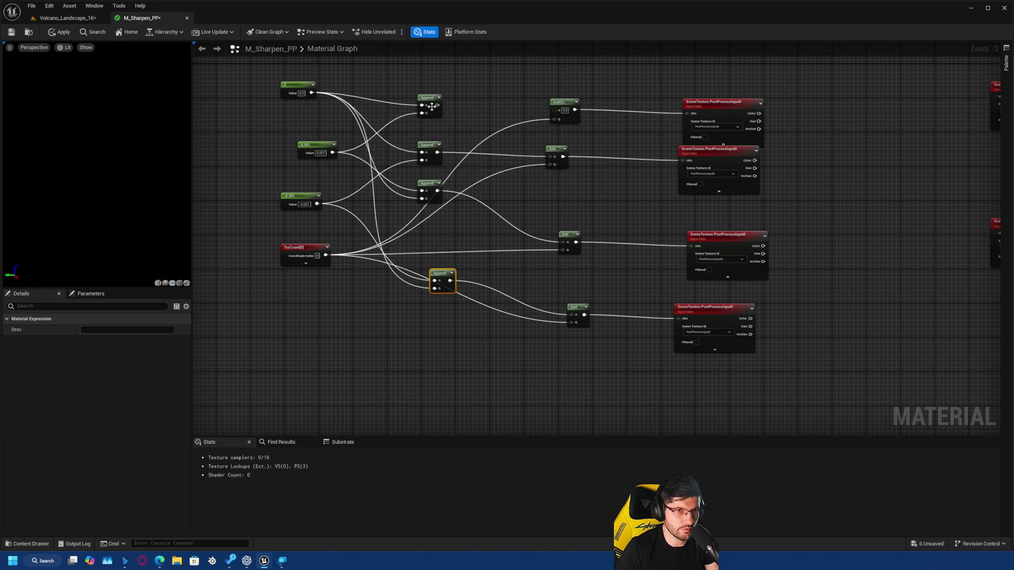
left_click_drag(437, 106, 554, 115)
scroll(543, 167, "down", 1)
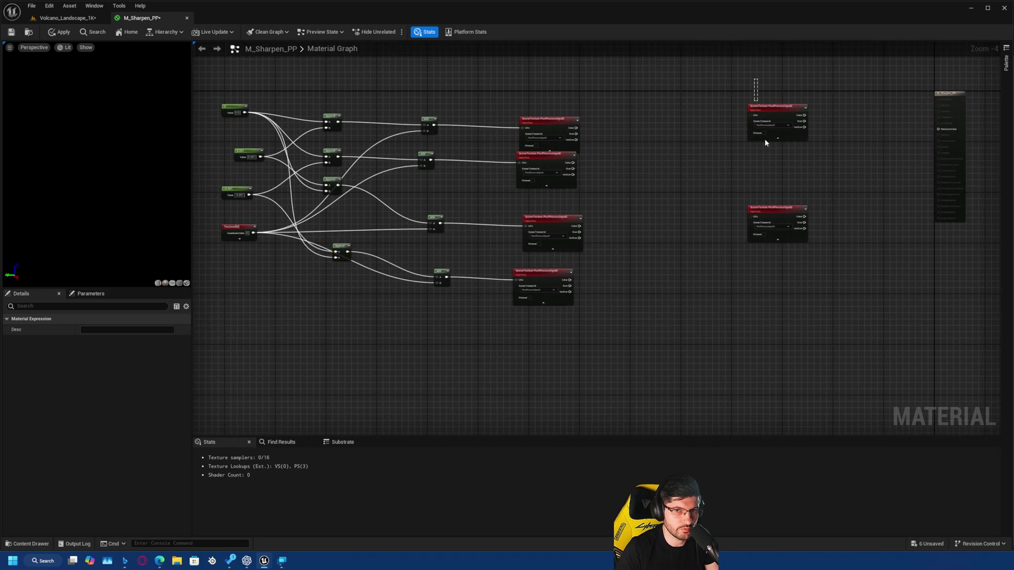
Wire the TexCoord output to the UVs of the upper unconnected SceneTexture node and route the wire above the graph through a reroute point
left_click_drag(764, 140, 783, 222)
left_click_drag(784, 118, 774, 147)
left_click(697, 168)
right_click_drag(650, 167, 659, 168)
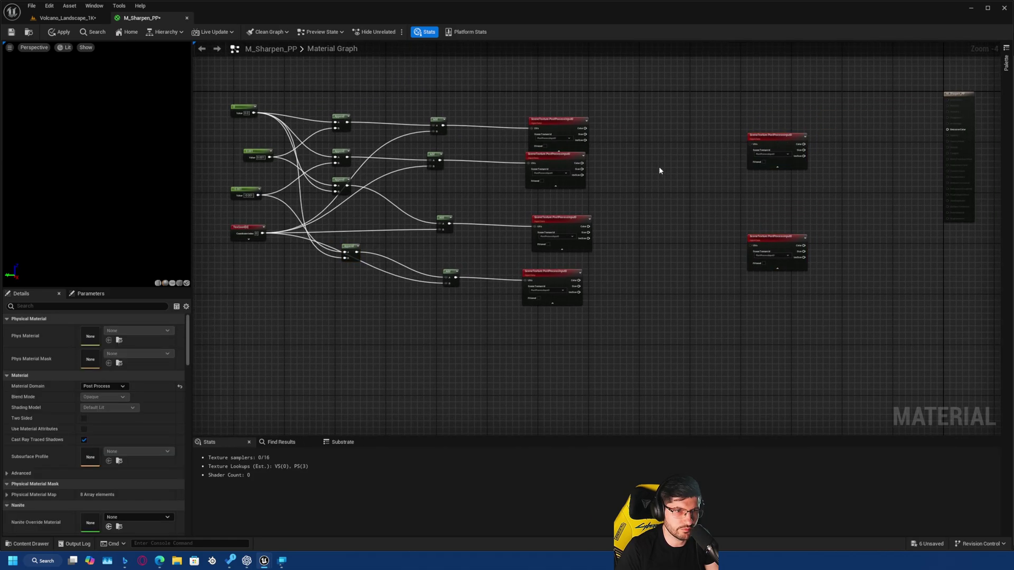
left_click_drag(265, 234, 752, 144)
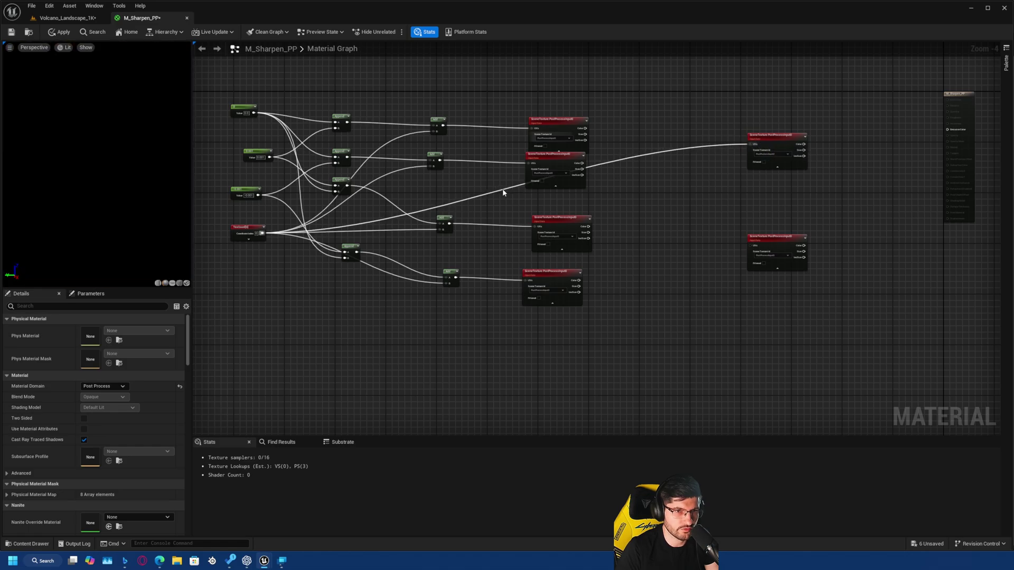
double_click(502, 189)
left_click_drag(502, 188, 472, 89)
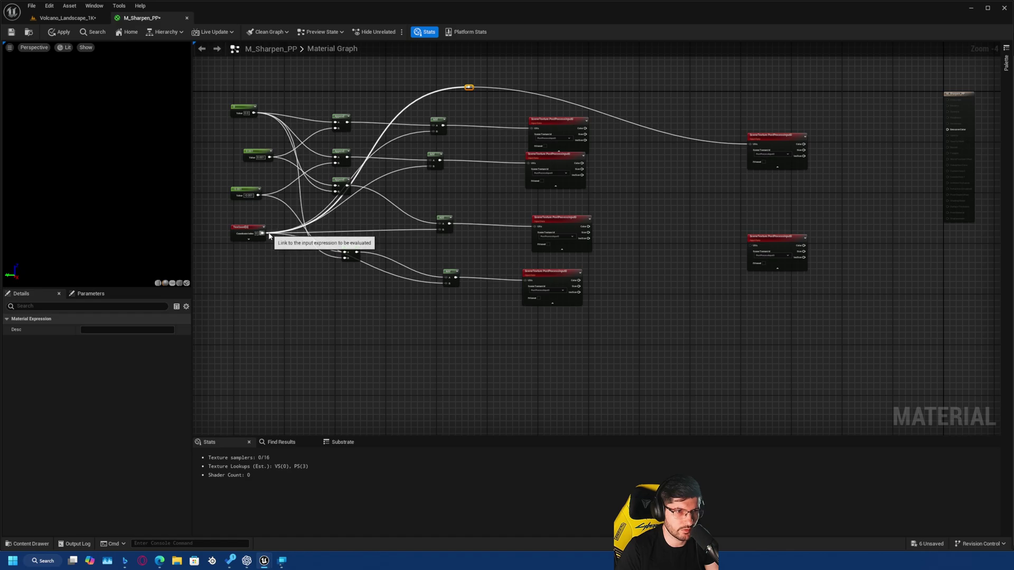
Wire the reroute point to the UVs input of the lower unconnected SceneTexture node
left_click_drag(468, 89, 724, 264)
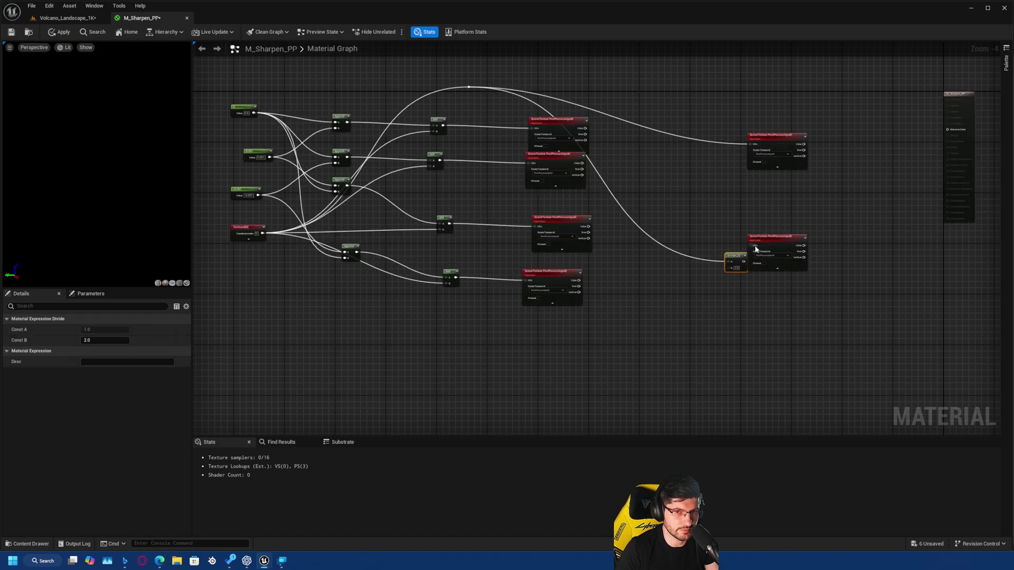
key("Delete")
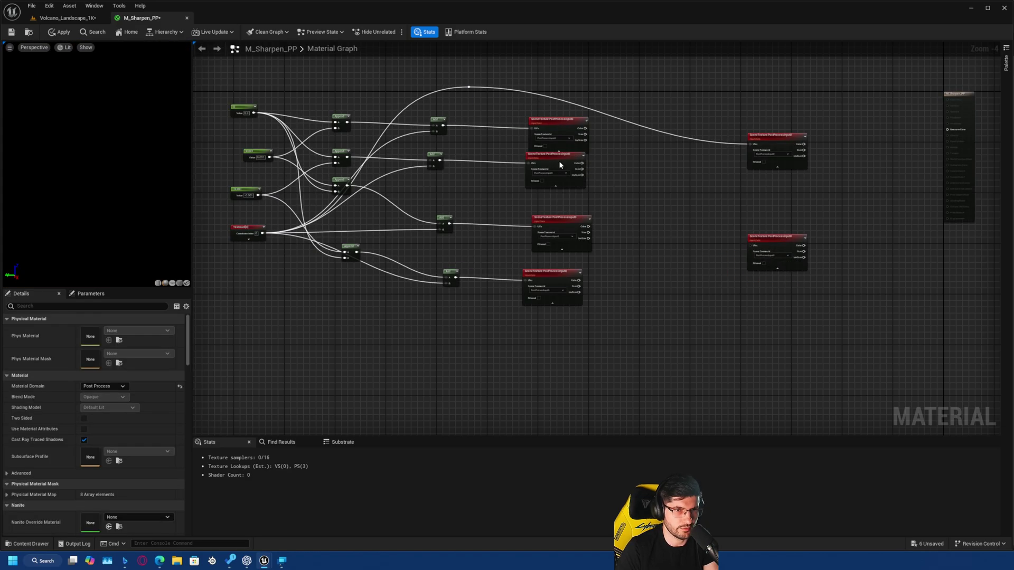
left_click_drag(472, 88, 751, 246)
right_click_drag(698, 267, 663, 259)
right_click_drag(572, 261, 536, 244)
left_click_drag(534, 83, 491, 269)
right_click_drag(563, 189, 566, 227)
left_click_drag(566, 227, 569, 228)
left_click(569, 230)
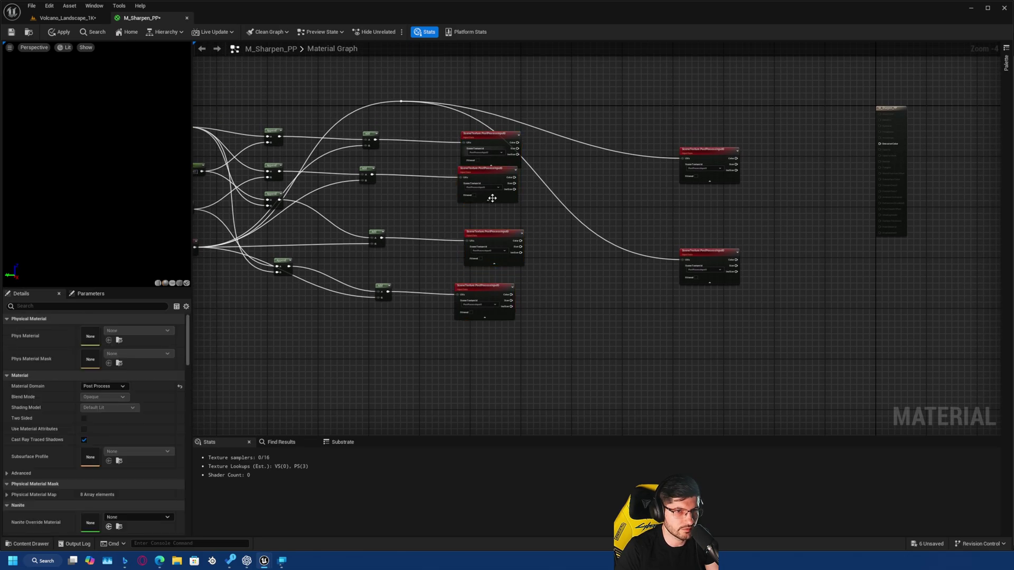
Move the second SceneTexture node clear of the first, place three Add nodes beside the column, and wire two of them into the third
left_click_drag(491, 197, 501, 212)
left_click(566, 169)
left_click(555, 151)
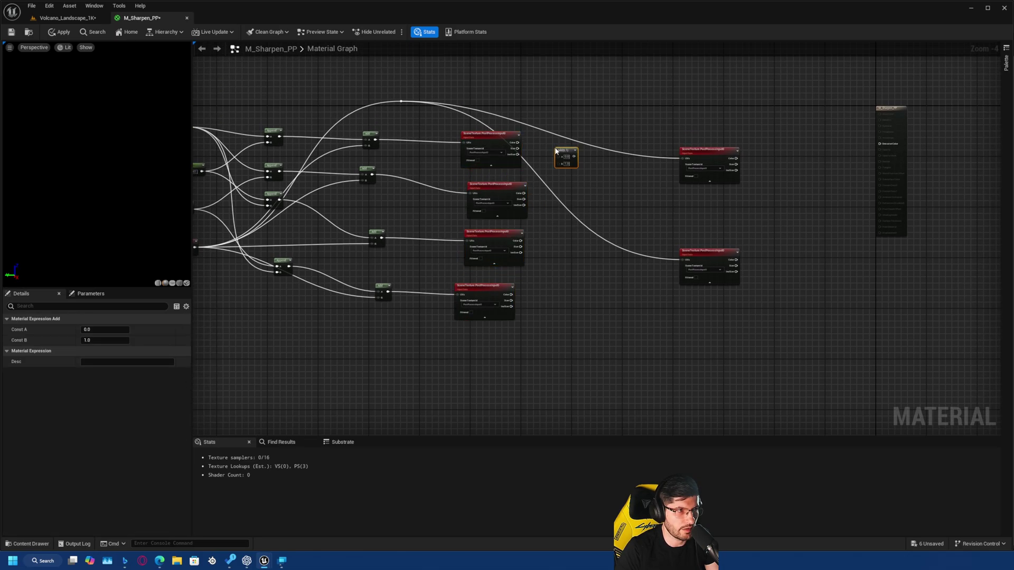
right_click_drag(656, 187, 638, 192)
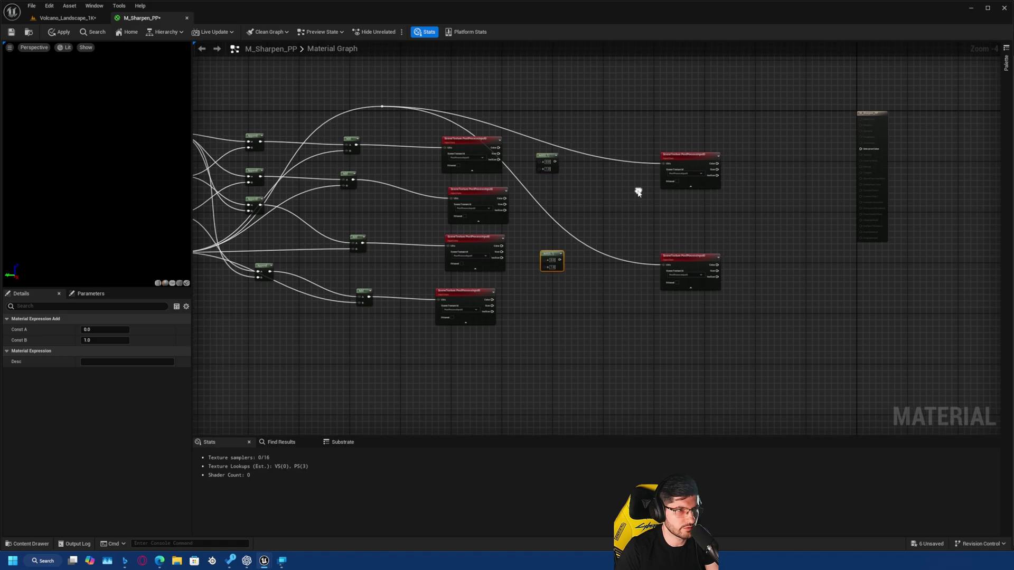
left_click(594, 196)
scroll(593, 196, "up", 2)
left_click_drag(546, 149, 611, 206)
left_click_drag(552, 296, 606, 215)
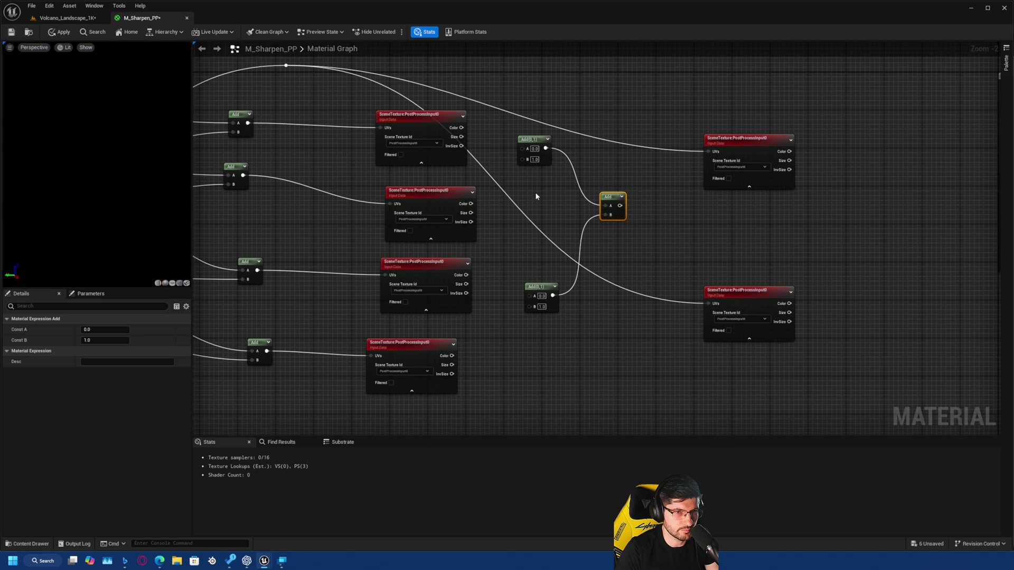
Wire the Color outputs of the upper two offset SceneTexture nodes into the upper Add and the lower two into the lower Add
left_click(537, 197)
left_click_drag(460, 127, 525, 152)
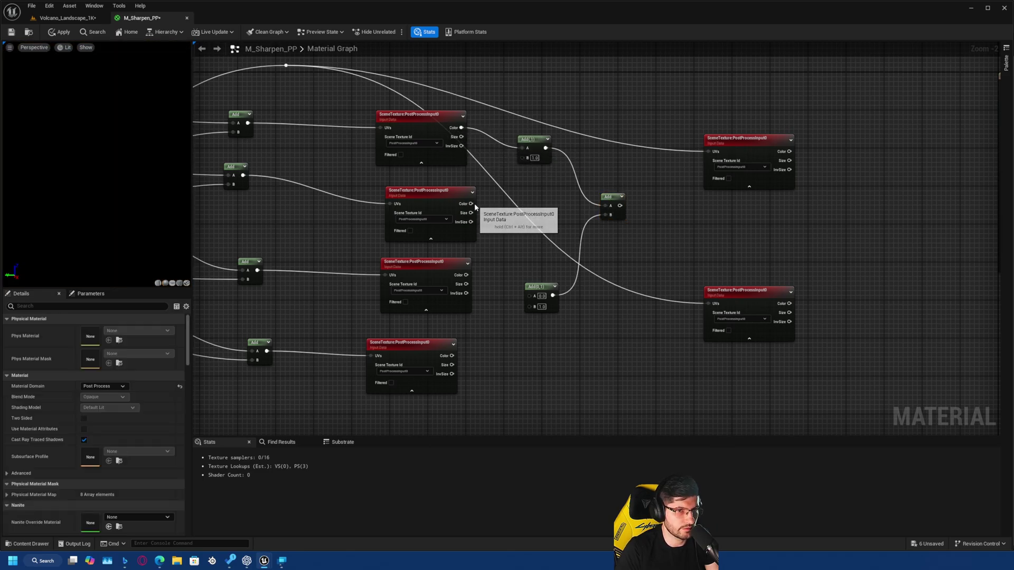
left_click_drag(470, 204, 526, 159)
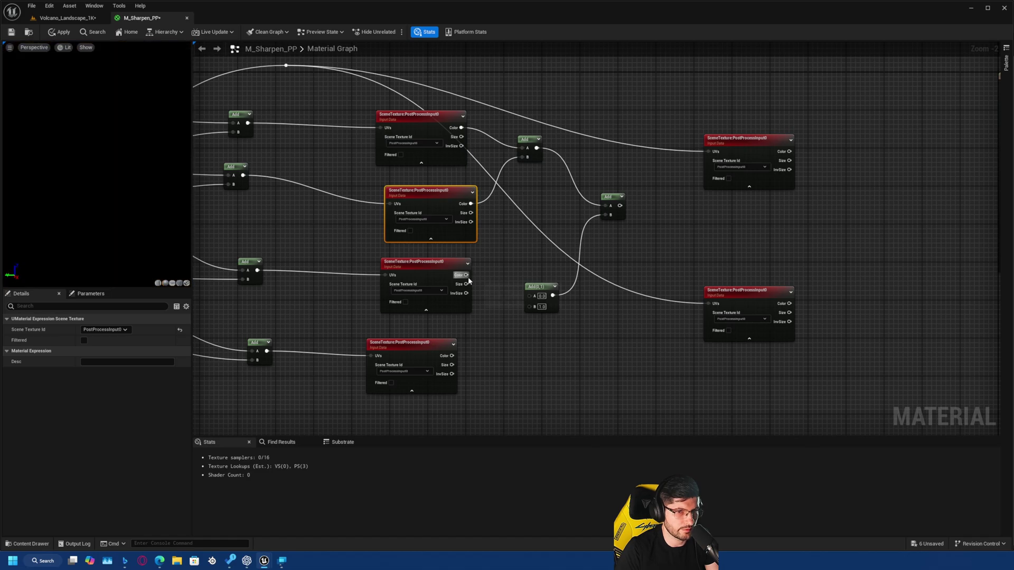
left_click_drag(465, 275, 529, 295)
left_click_drag(451, 356, 530, 305)
Shift the last two SceneTexture nodes and the material output node further right and place an Add node before the output
right_click_drag(563, 305, 438, 220)
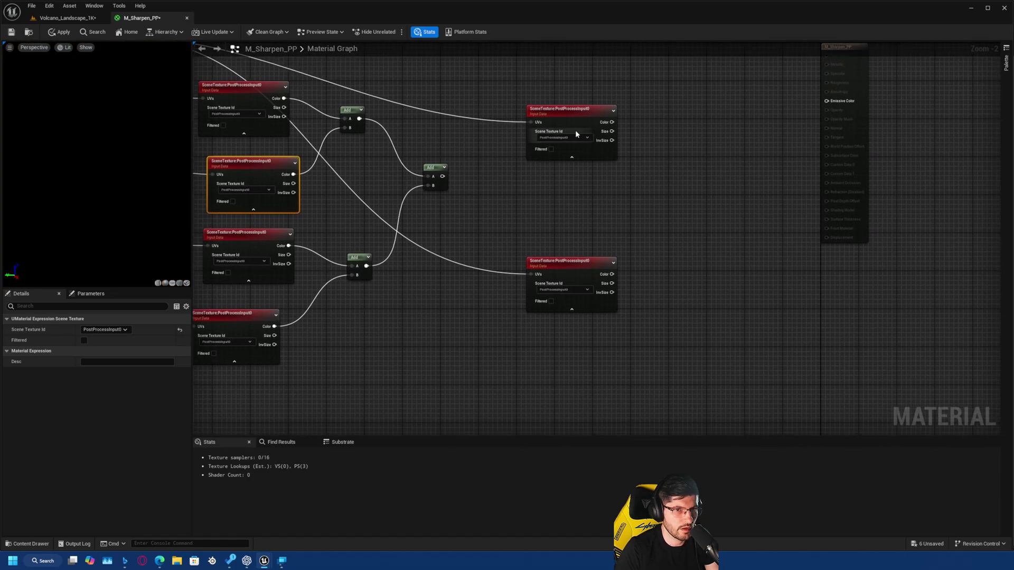
left_click_drag(637, 102, 521, 316)
right_click_drag(578, 150, 518, 190)
left_click_drag(510, 158, 547, 158)
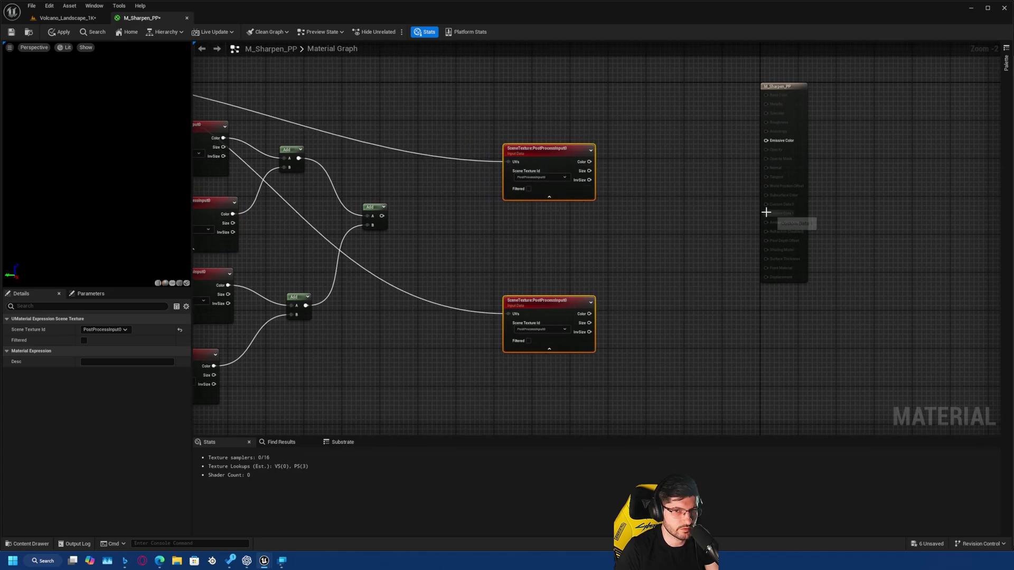
left_click_drag(800, 161, 877, 208)
left_click(722, 273)
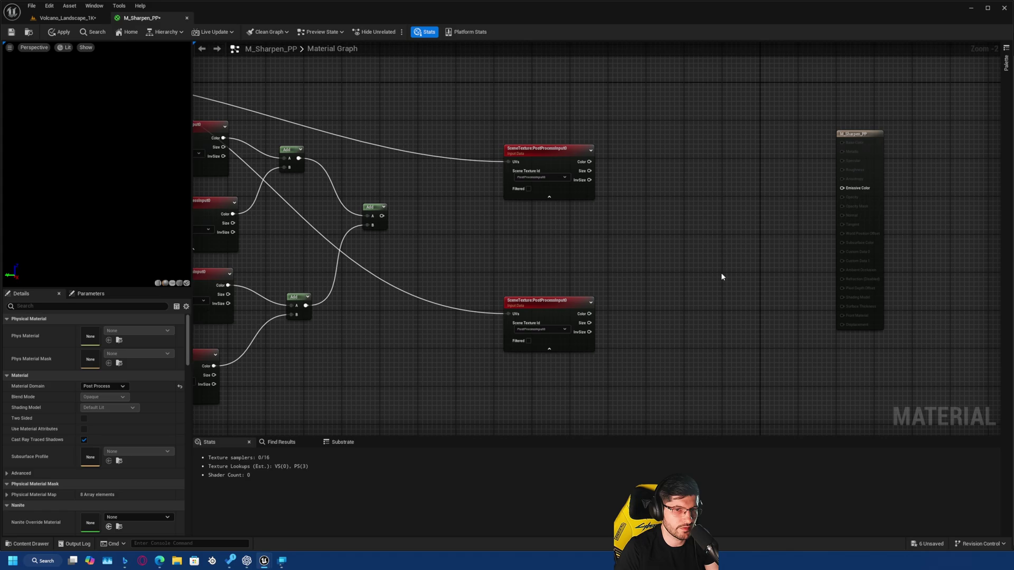
left_click(745, 316)
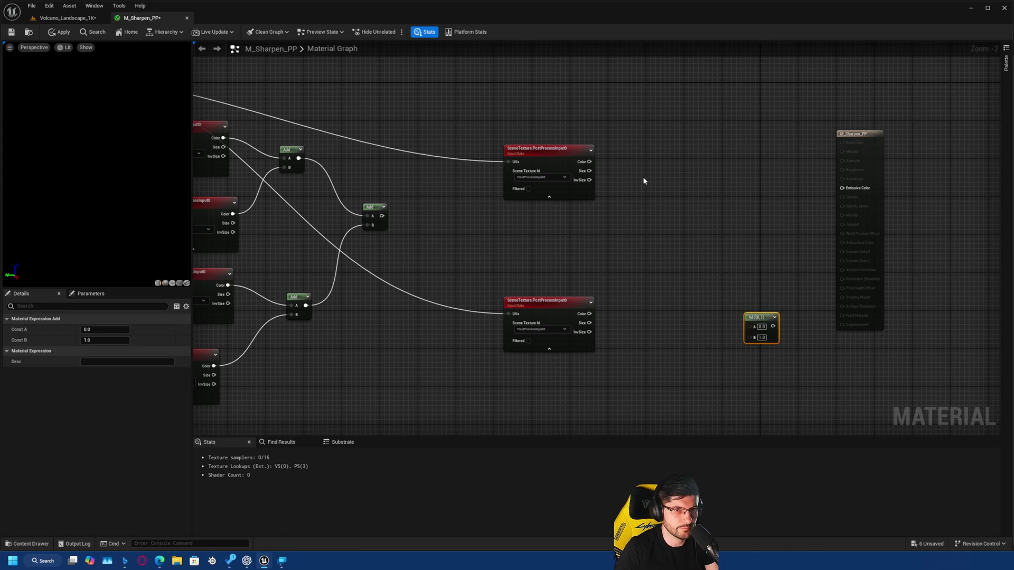
Move the upper of the last two SceneTexture nodes up and right, and wire its Color output into a new Desaturation node
left_click_drag(557, 162, 603, 140)
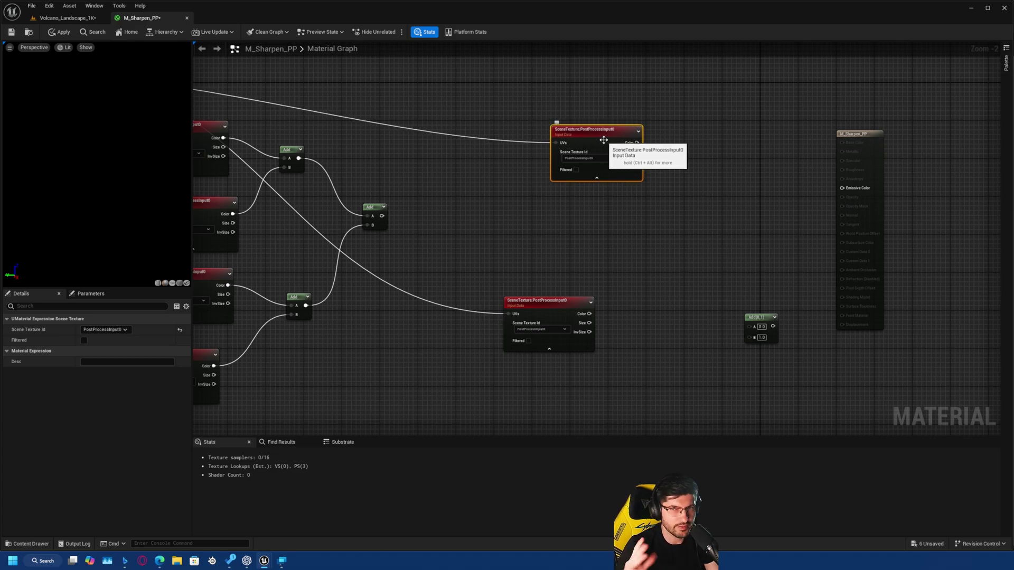
left_click_drag(603, 140, 600, 135)
right_click(724, 146)
type("desat")
key("Return")
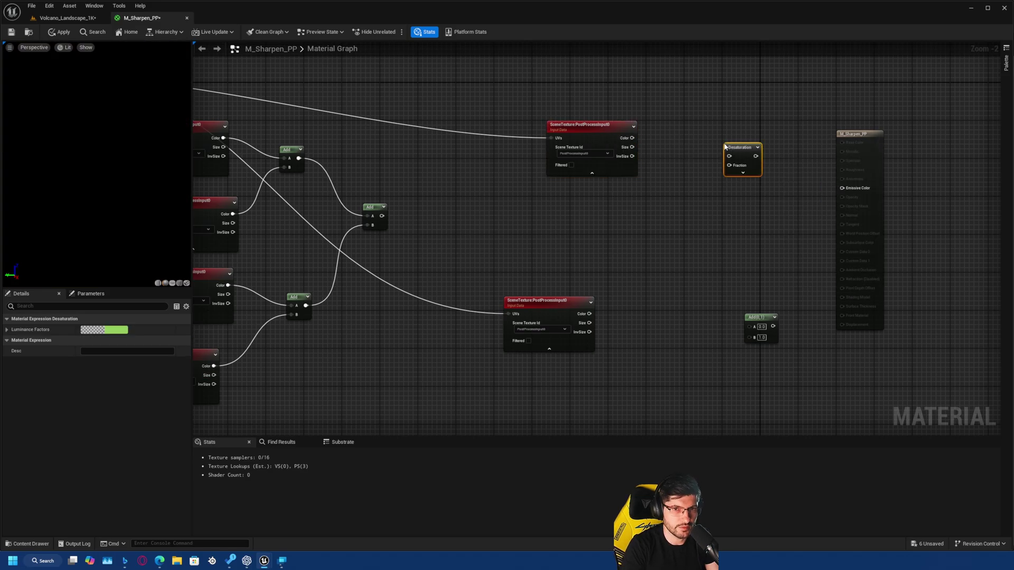
left_click_drag(632, 138, 717, 143)
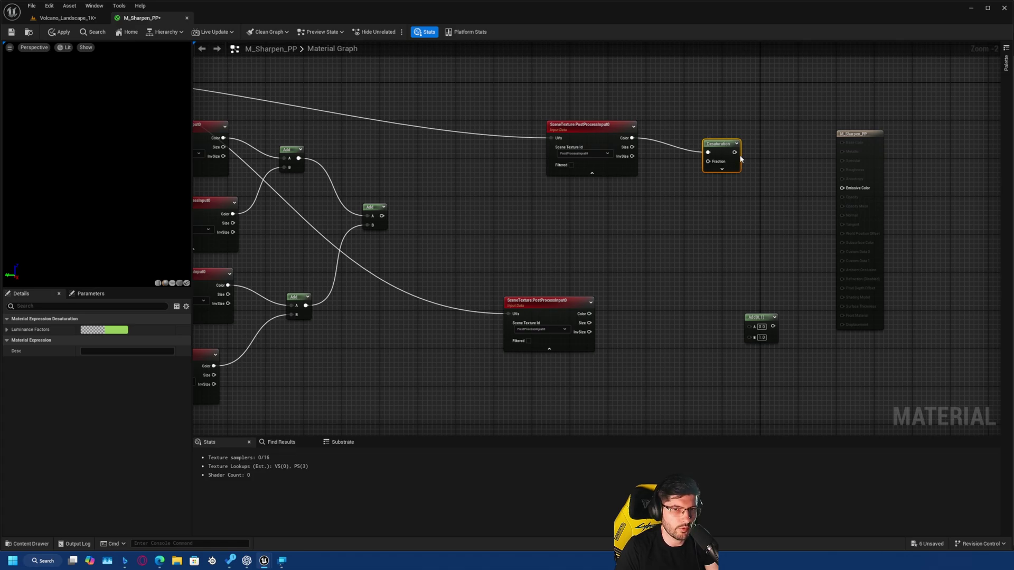
Wire the Desaturation output and the lower SceneTexture's Color through the last Add node into Emissive Color, and apply the material
left_click_drag(734, 153, 751, 326)
left_click_drag(590, 314, 842, 188)
right_click_drag(191, 182, 252, 185)
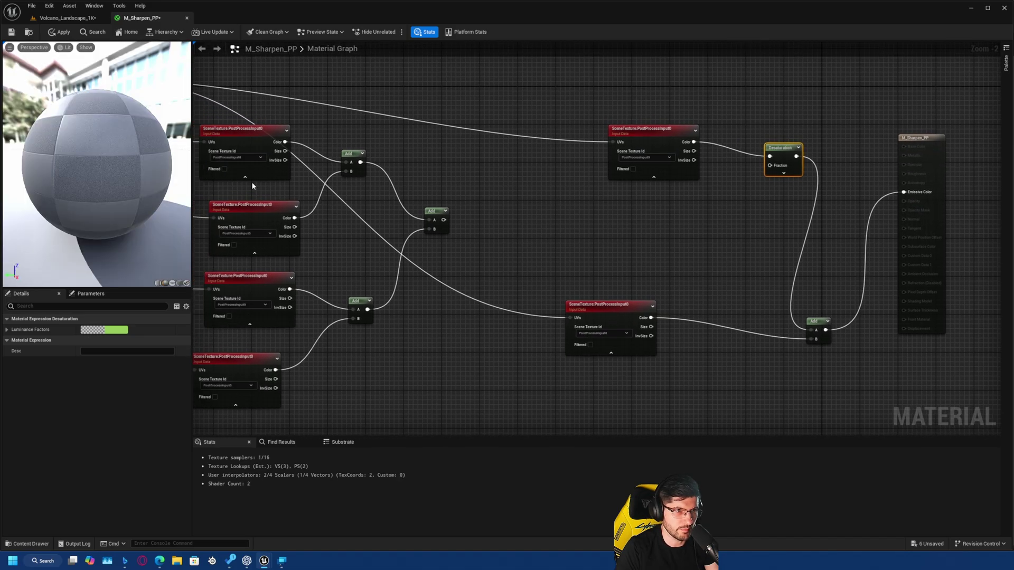
scroll(481, 217, "down", 1)
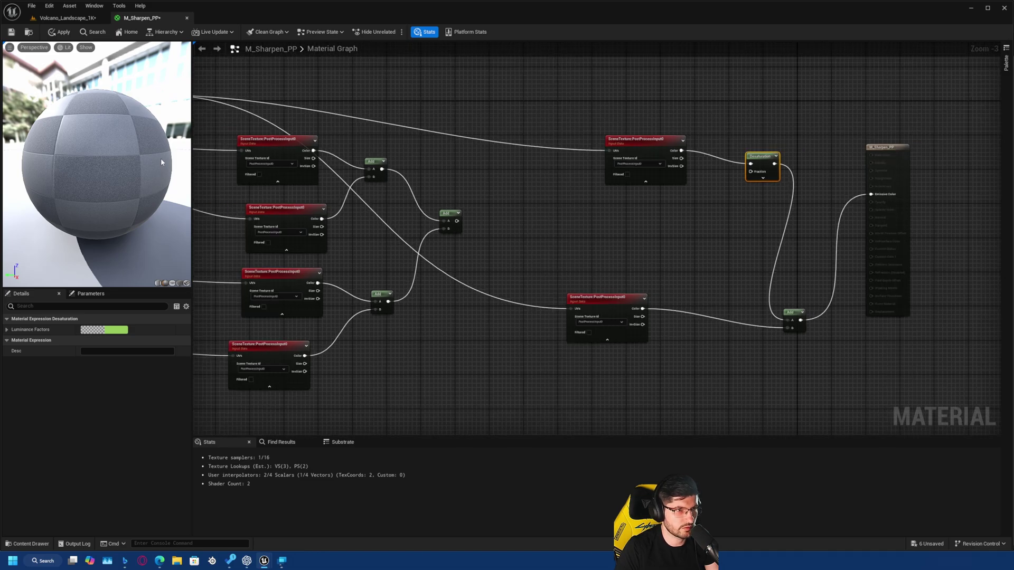
left_click(62, 33)
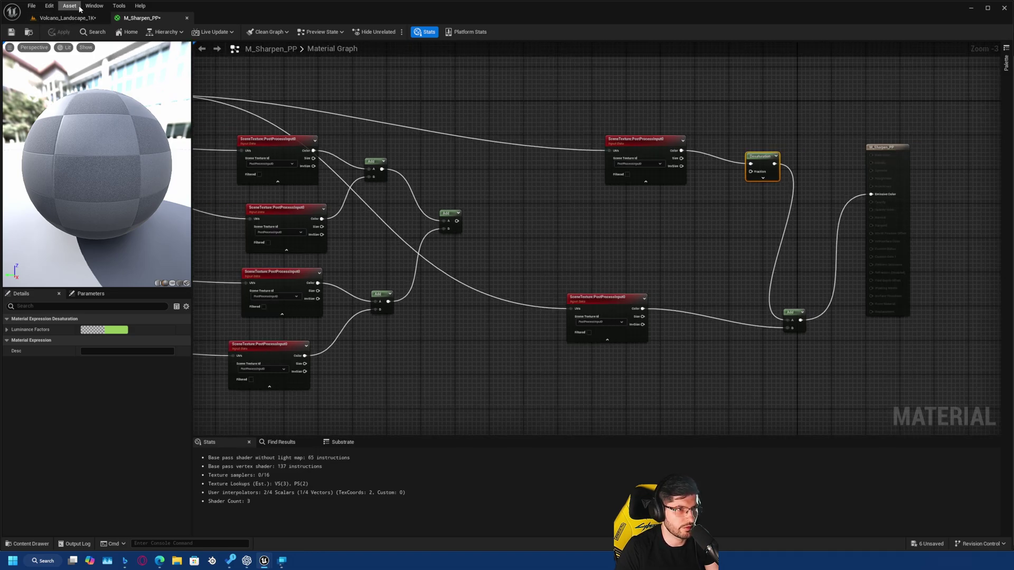
Add a Post Process Volume to the Volcano_Landscape_1K level and enable its Infinite Extent (Unbound) option
left_click(68, 18)
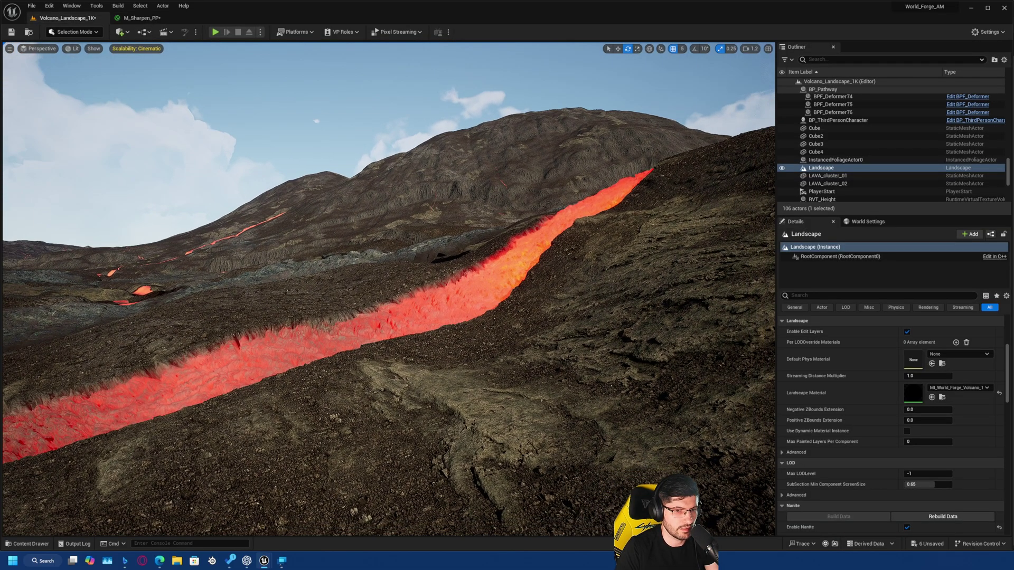
right_click_drag(389, 234, 364, 236)
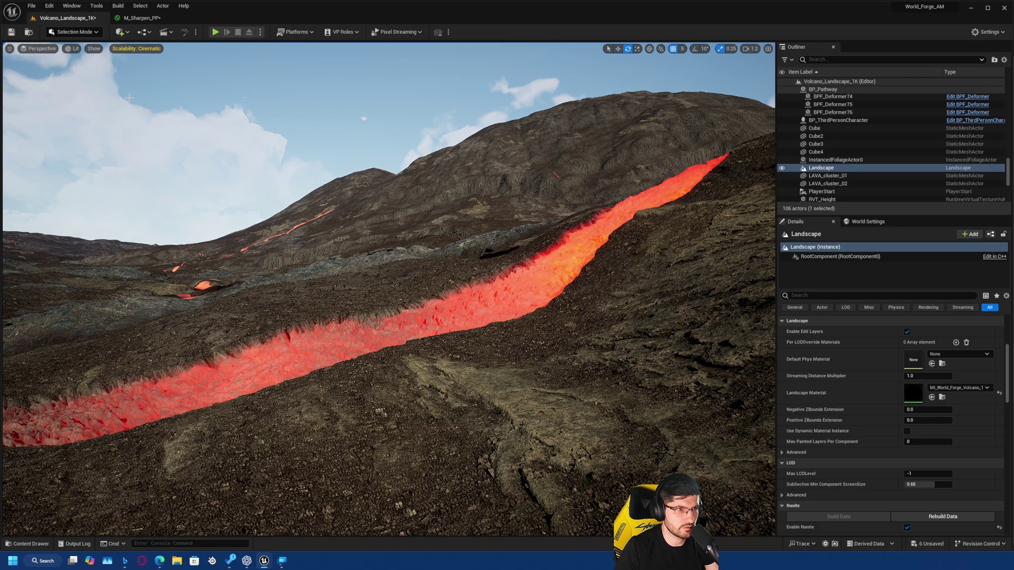
left_click(114, 34)
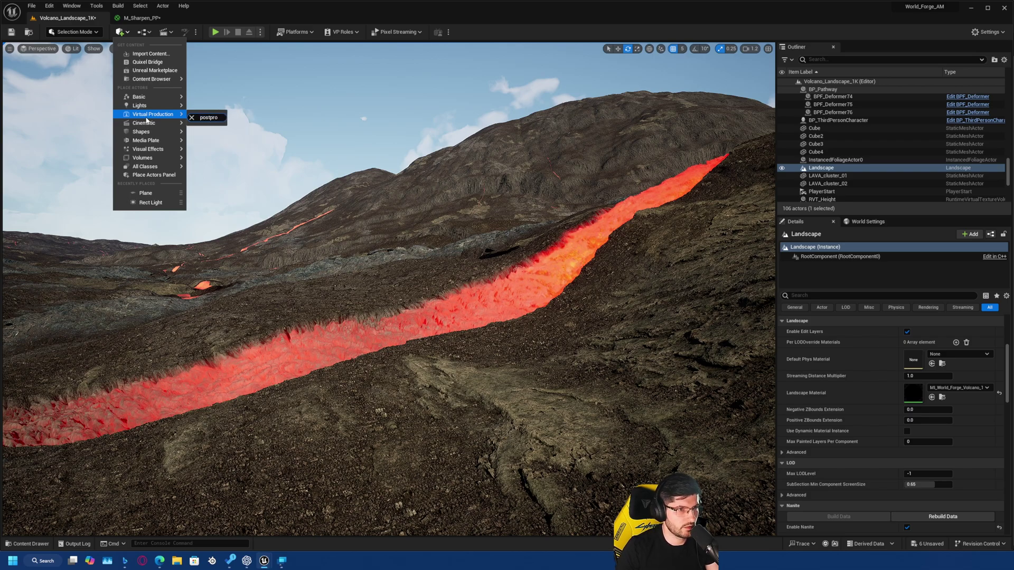
mouse_move(140, 158)
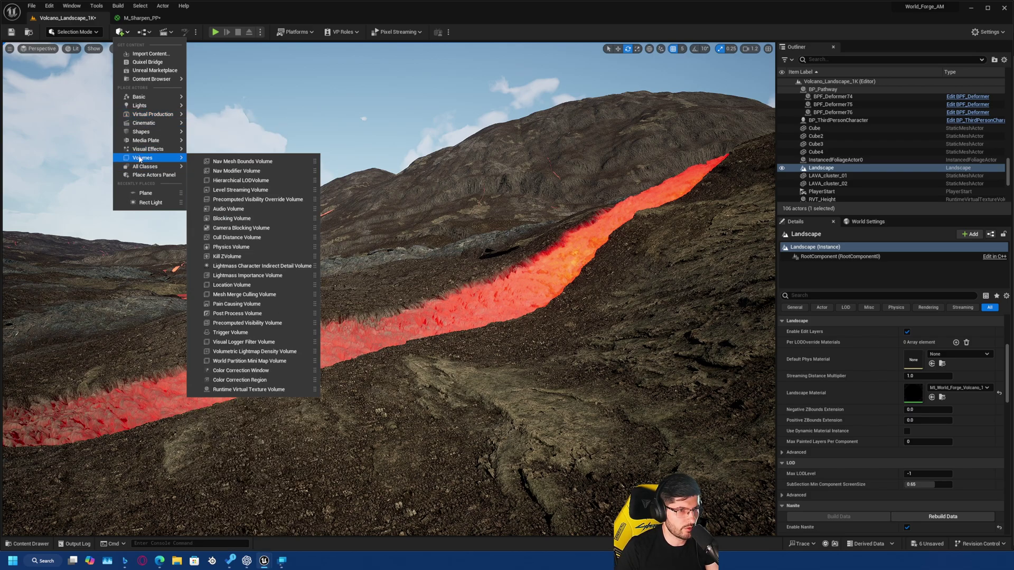
left_click(272, 152)
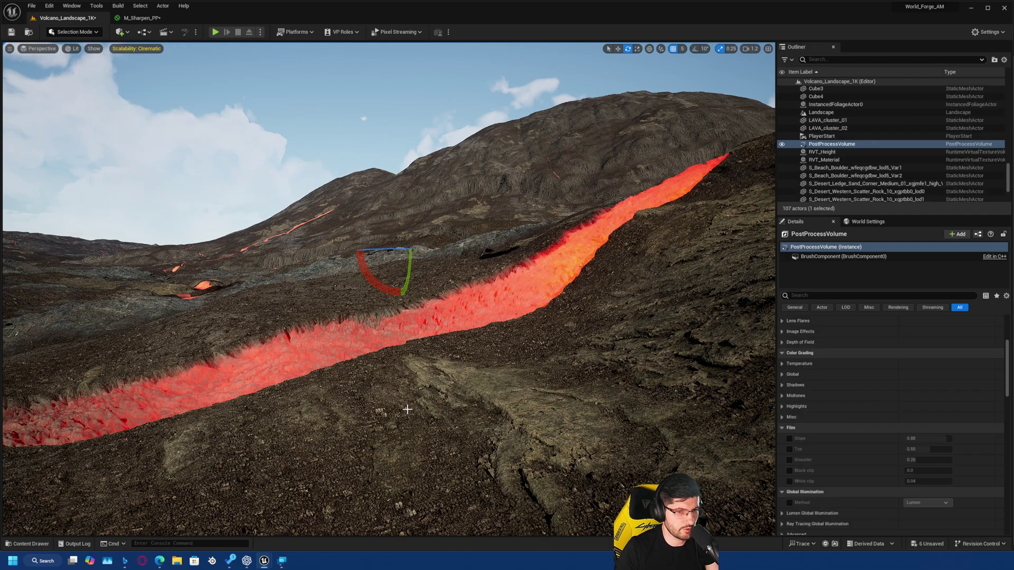
left_click_drag(1008, 353, 1009, 442)
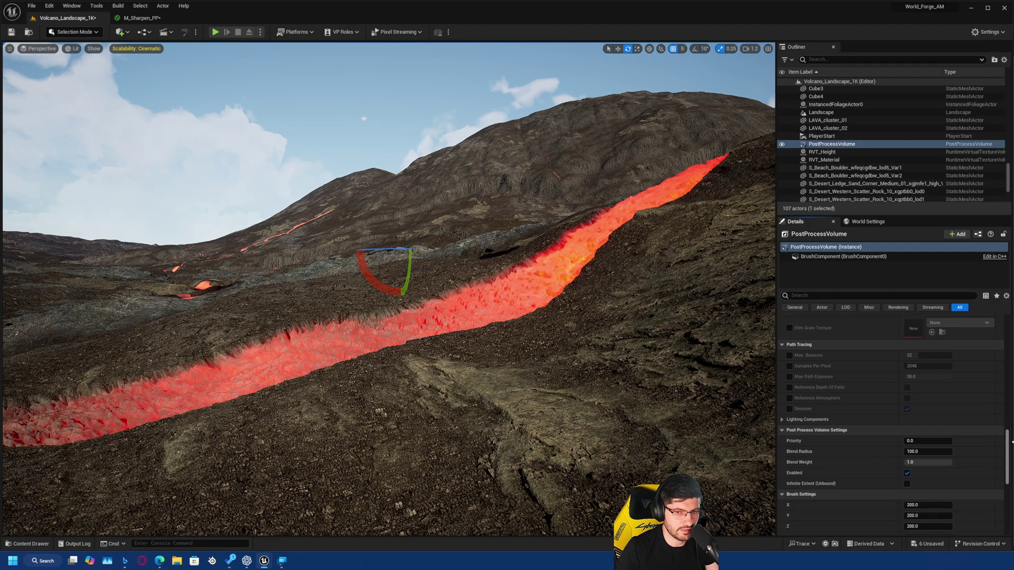
left_click(905, 452)
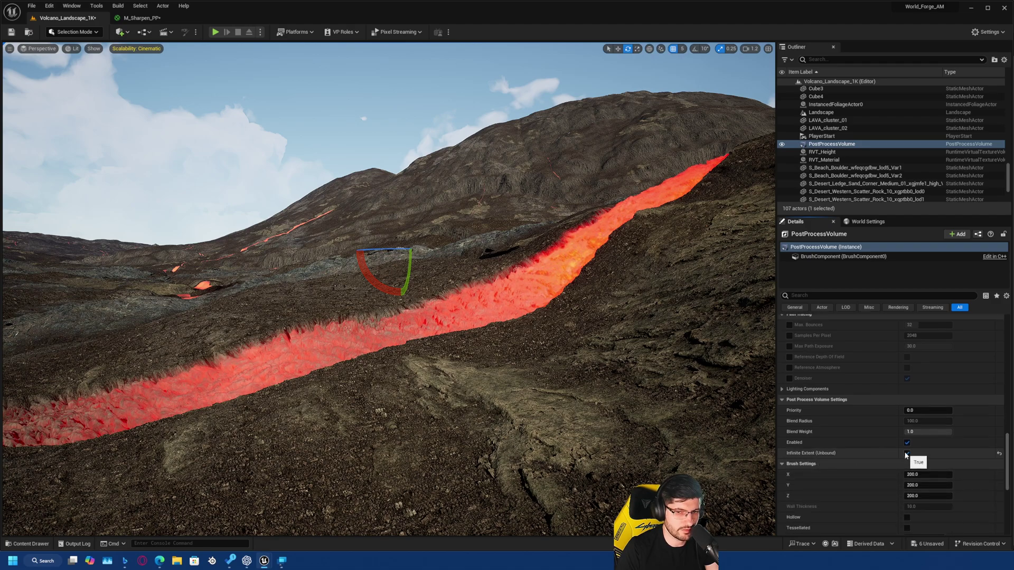
Add one asset reference entry to the Post Process Volume's Post Process Materials array under Rendering Features
left_click_drag(1007, 465, 1003, 389)
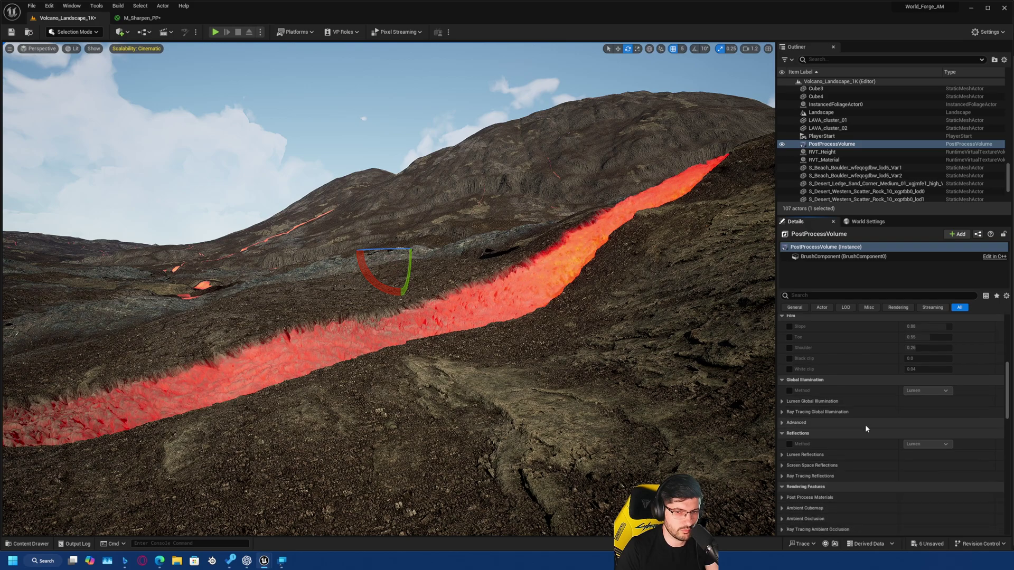
scroll(865, 424, "up", 3)
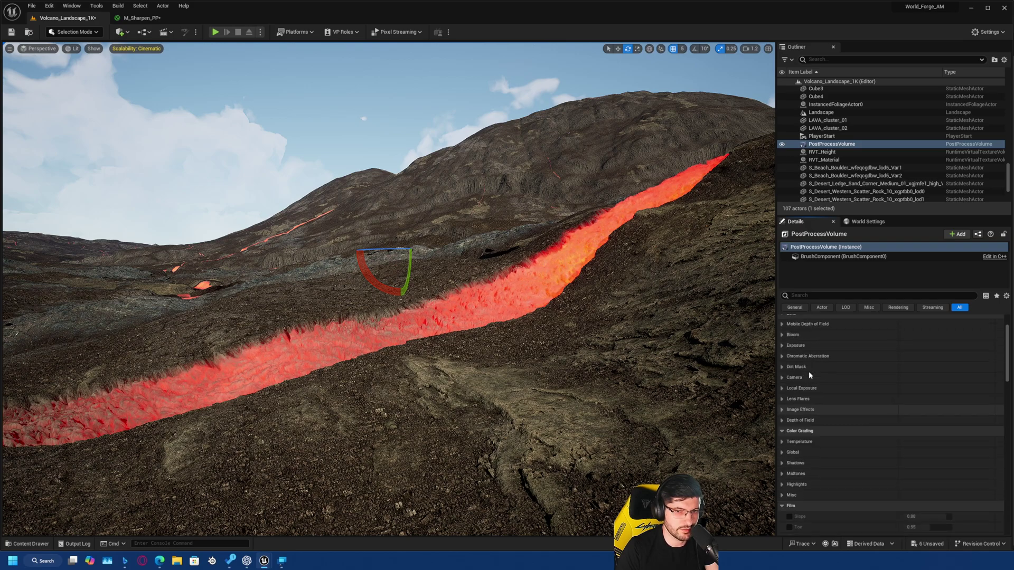
scroll(811, 375, "down", 10)
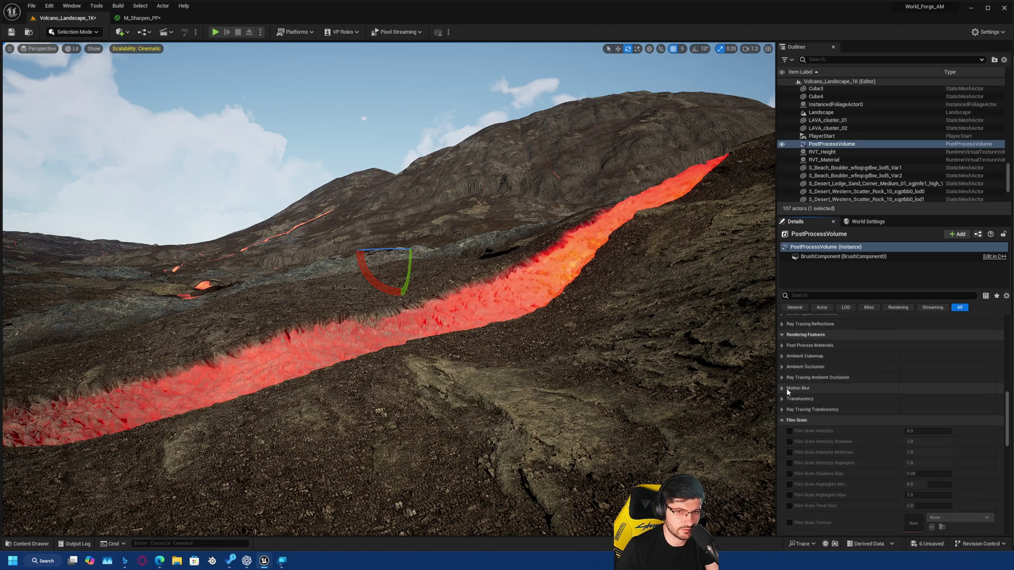
scroll(788, 386, "up", 2)
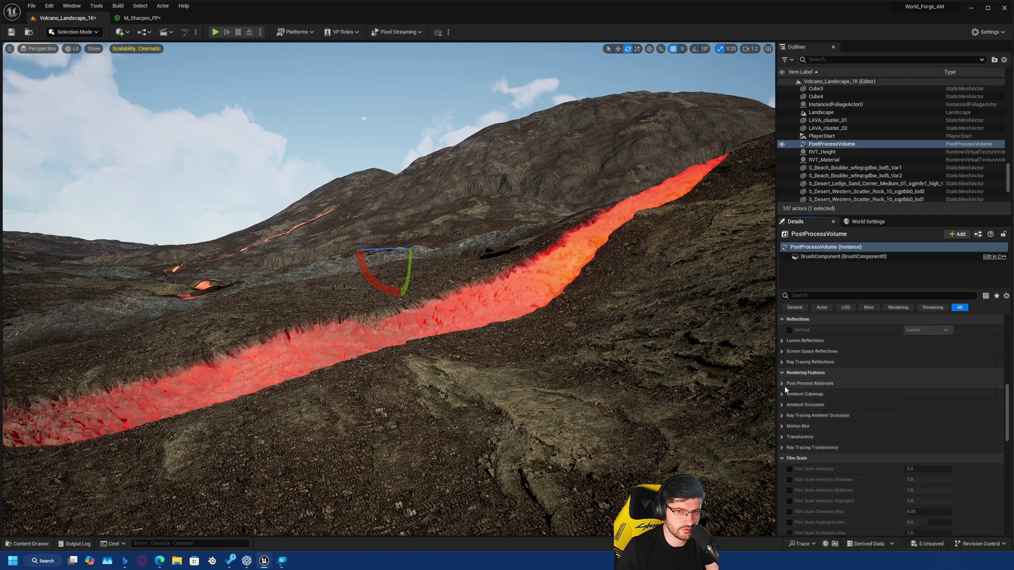
left_click(784, 384)
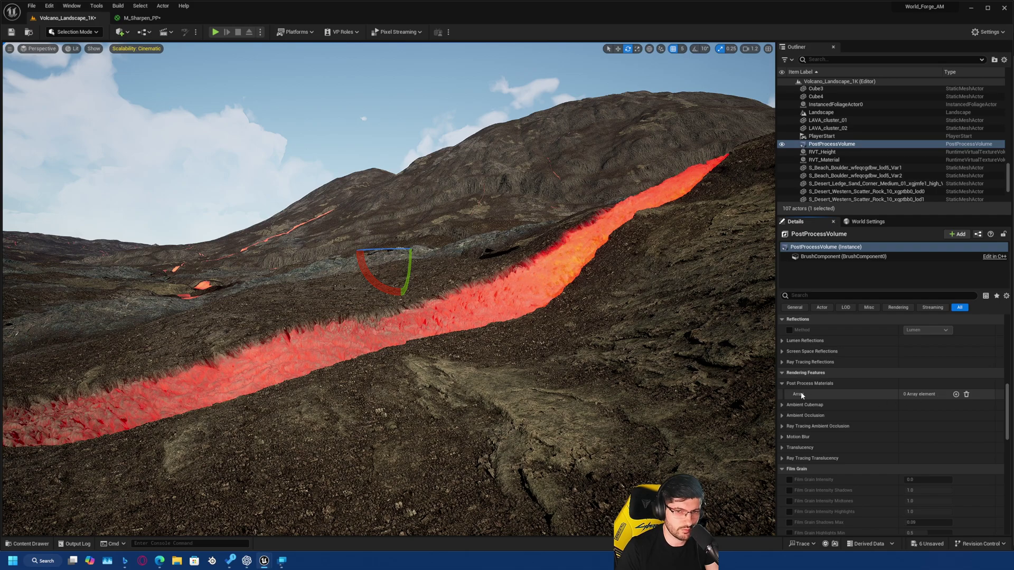
left_click(956, 395)
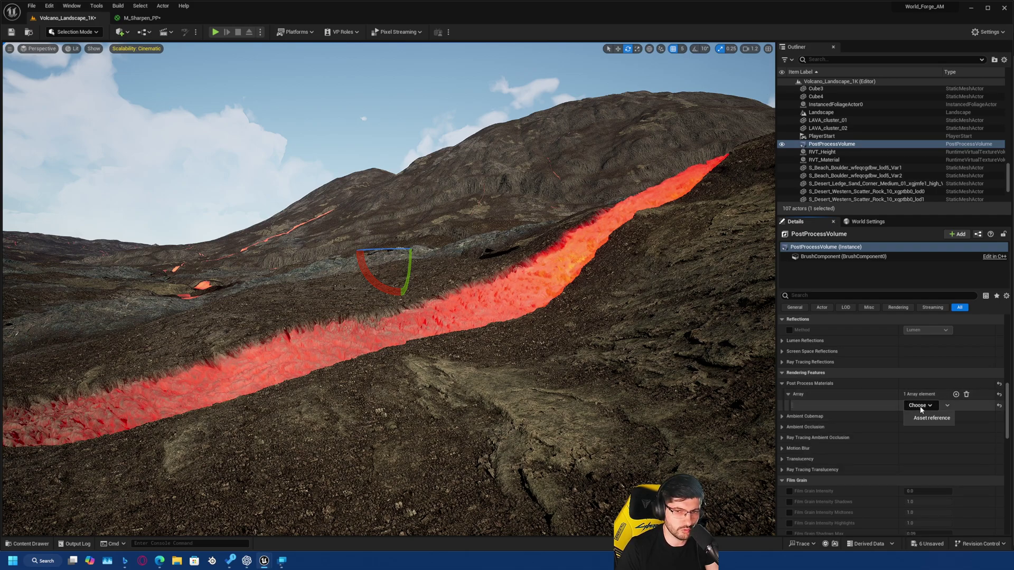
left_click(943, 418)
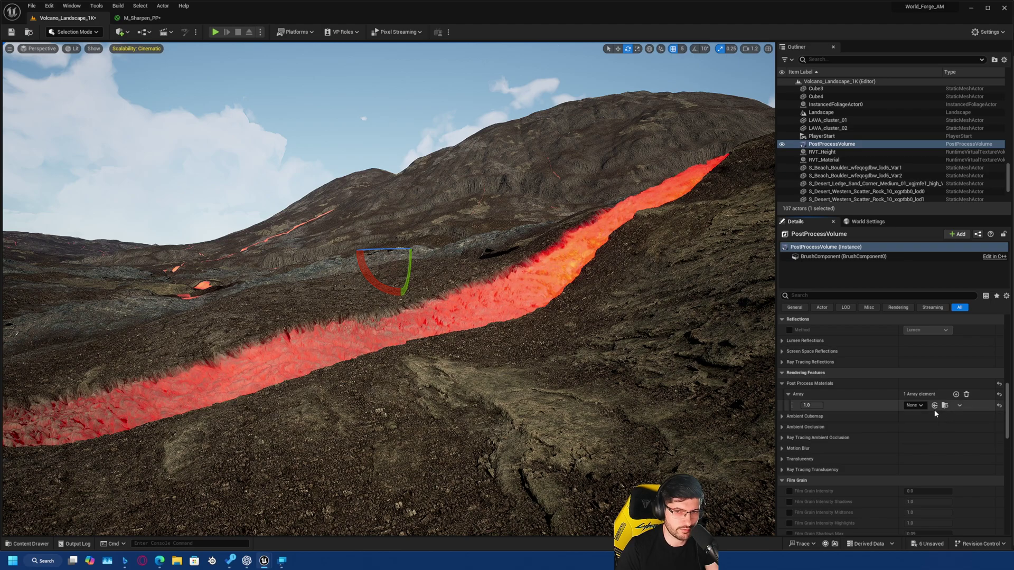
Assign M_Sharpen_PP from the Post_Process_Sharpen folder to the new Post Process Materials entry and inspect its effect on the landscape
right_click_drag(520, 393, 533, 400)
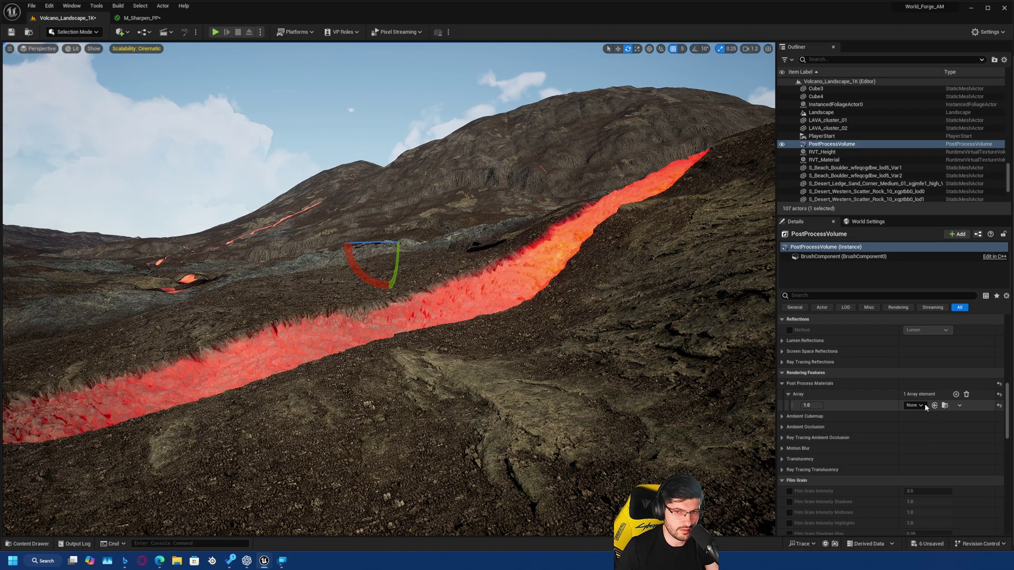
right_click_drag(669, 384, 631, 383)
key("ctrl+space")
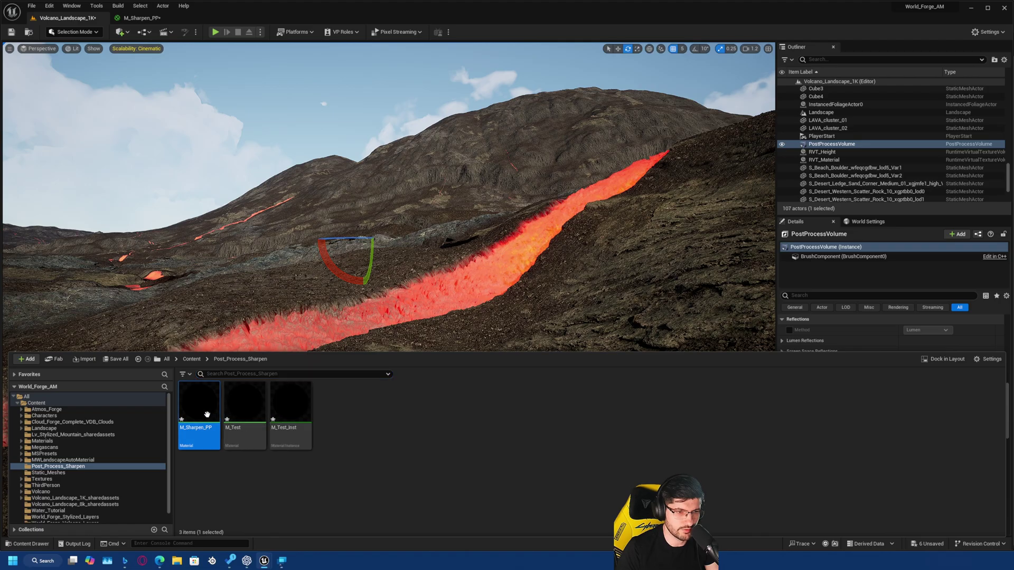
left_click_drag(202, 411, 936, 405)
left_click(935, 406)
right_click_drag(634, 370, 739, 338)
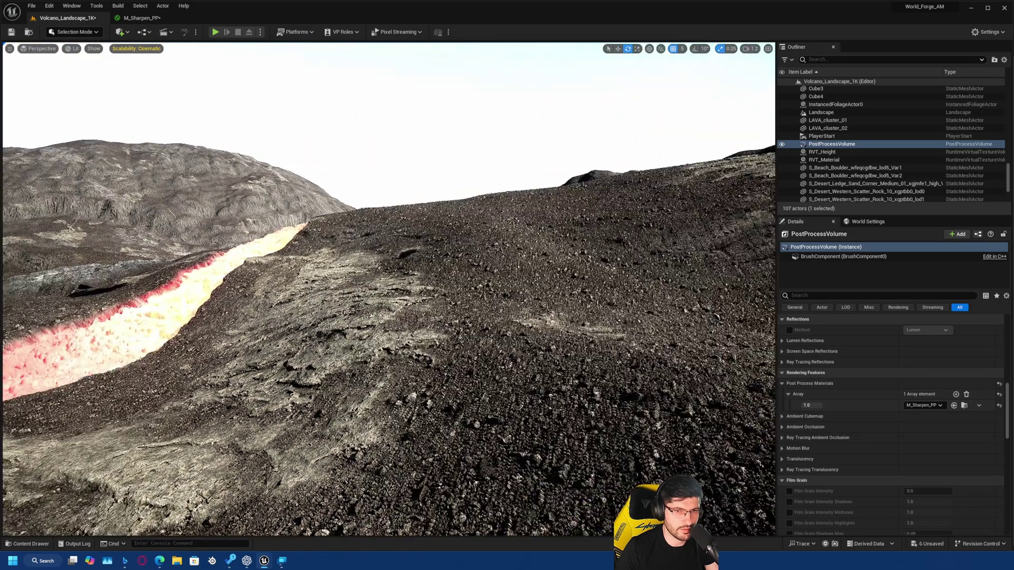
right_click_drag(581, 296, 209, 283)
right_click_drag(744, 401, 743, 401)
right_click_drag(445, 300, 445, 301)
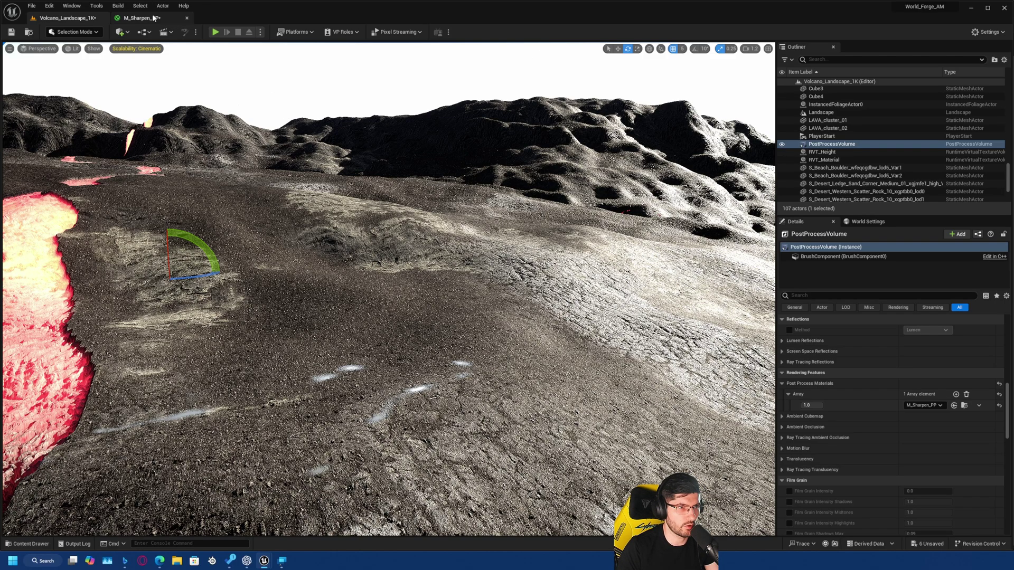
In the M_Sharpen_PP graph, place a Divide node after the Add node combining the four samples and wire that Add output into A
left_click(141, 17)
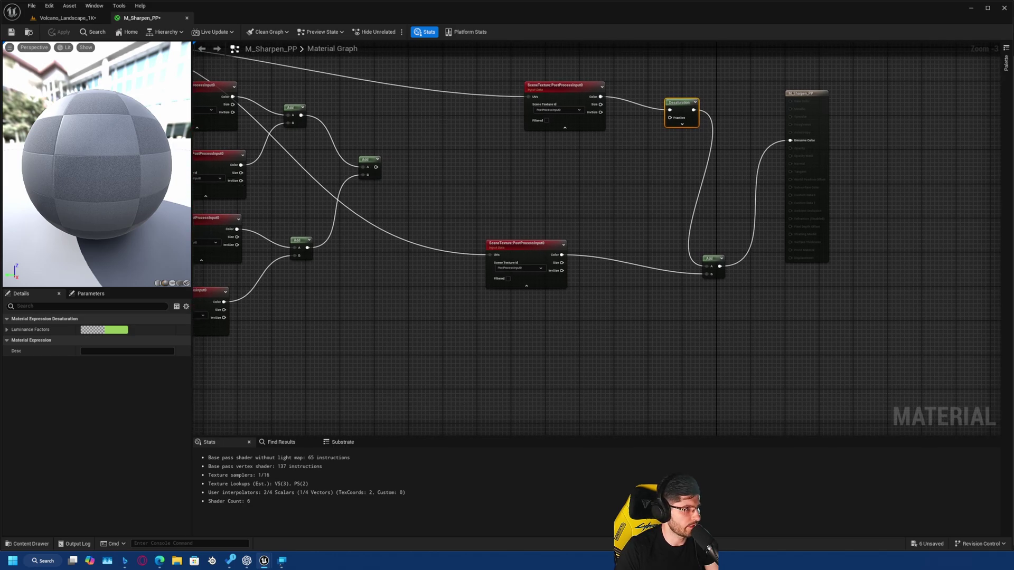
right_click_drag(381, 294, 424, 303)
left_click_drag(450, 204, 407, 156)
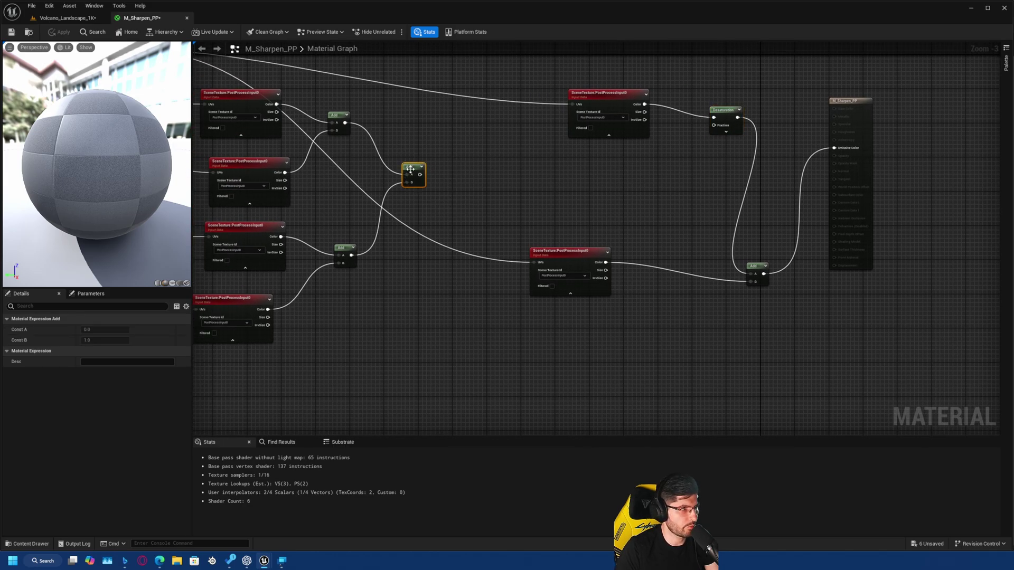
right_click_drag(489, 213, 530, 216)
left_click(530, 216)
right_click(505, 172)
type("divi")
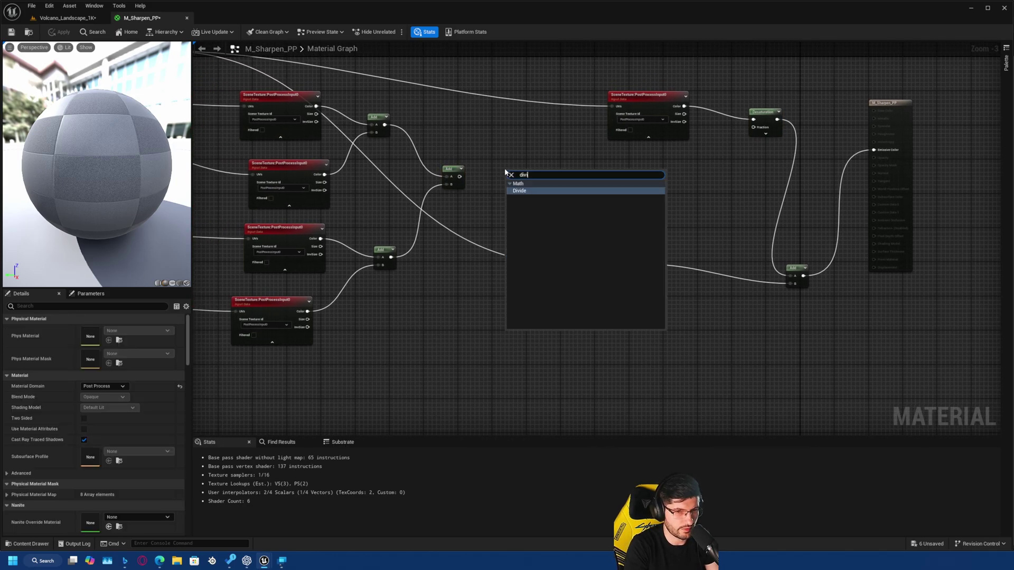
key("Return")
left_click(504, 172)
left_click_drag(459, 177, 514, 183)
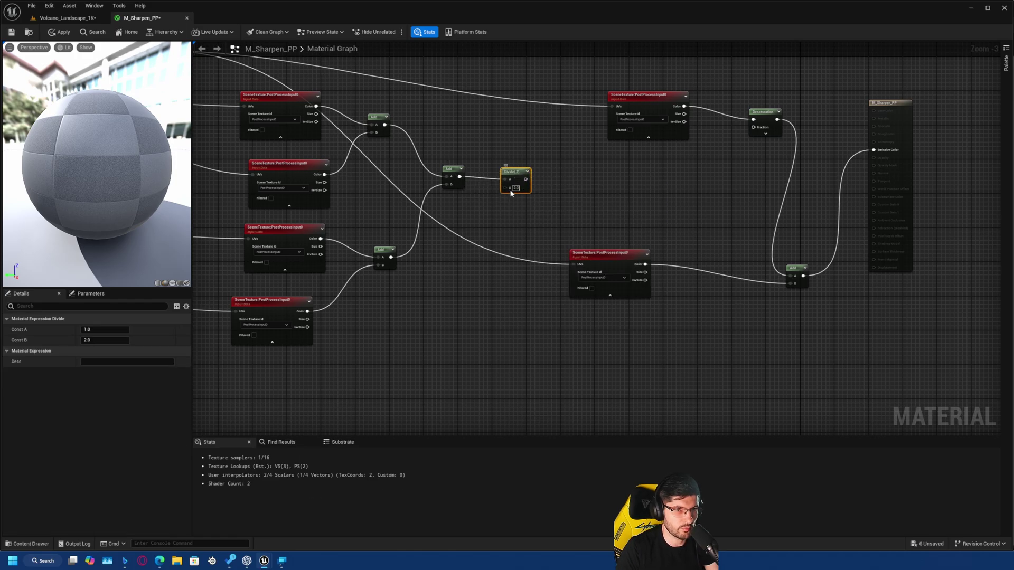
Create a scalar parameter named Color_Desaturation below the Divide node and wire it into the Divide's B input
scroll(510, 189, "up", 3)
left_click(498, 218)
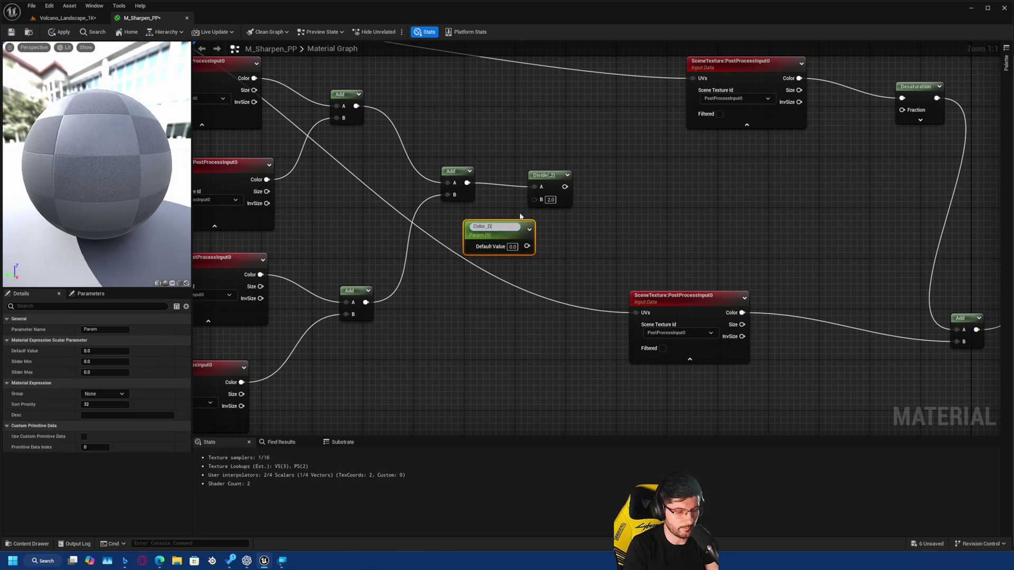
key("Return")
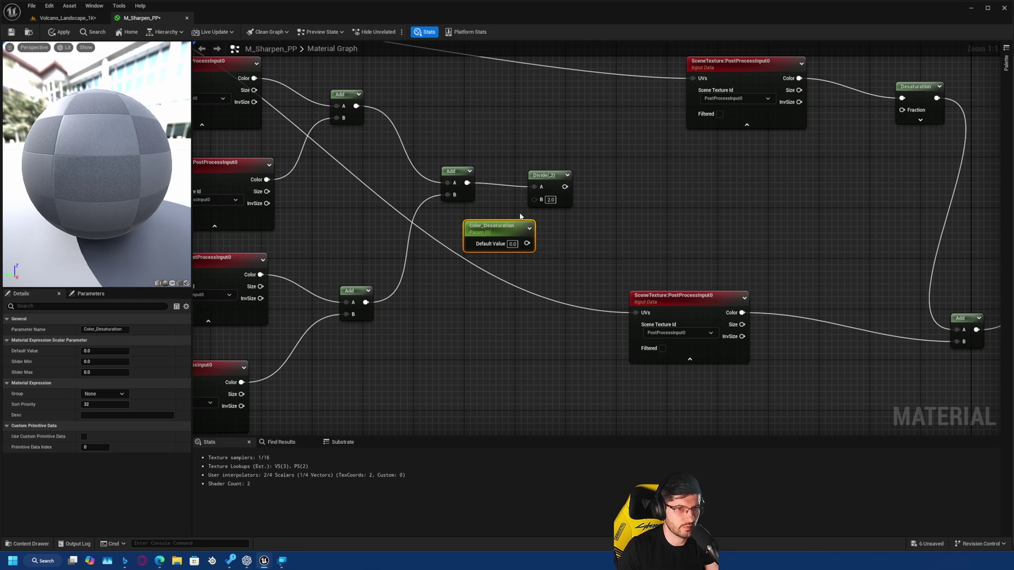
left_click_drag(527, 246, 535, 201)
right_click_drag(562, 215, 443, 219)
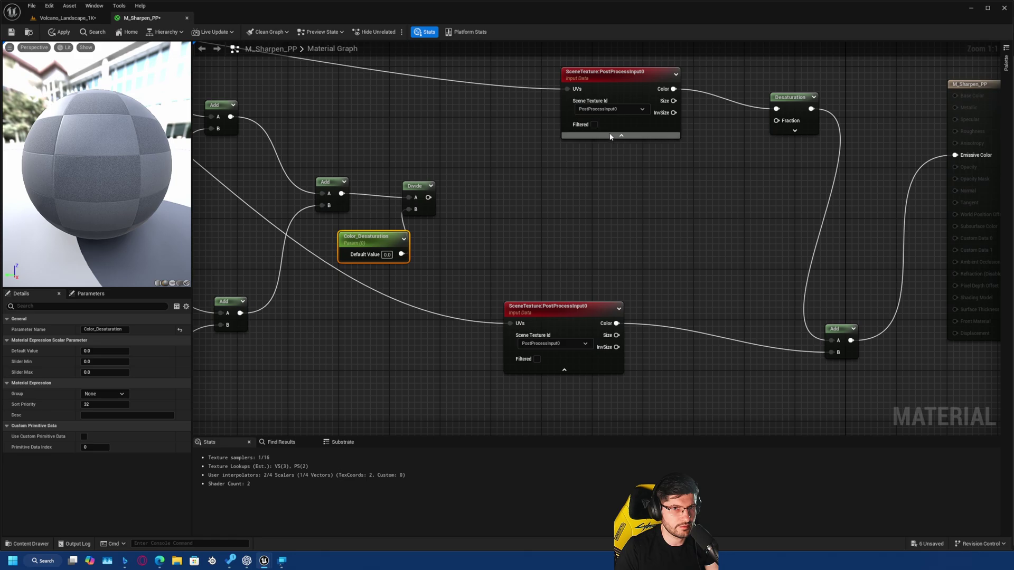
Move the upper SceneTexture node feeding Desaturation left until it sits above the Divide node
left_click_drag(641, 95, 539, 91)
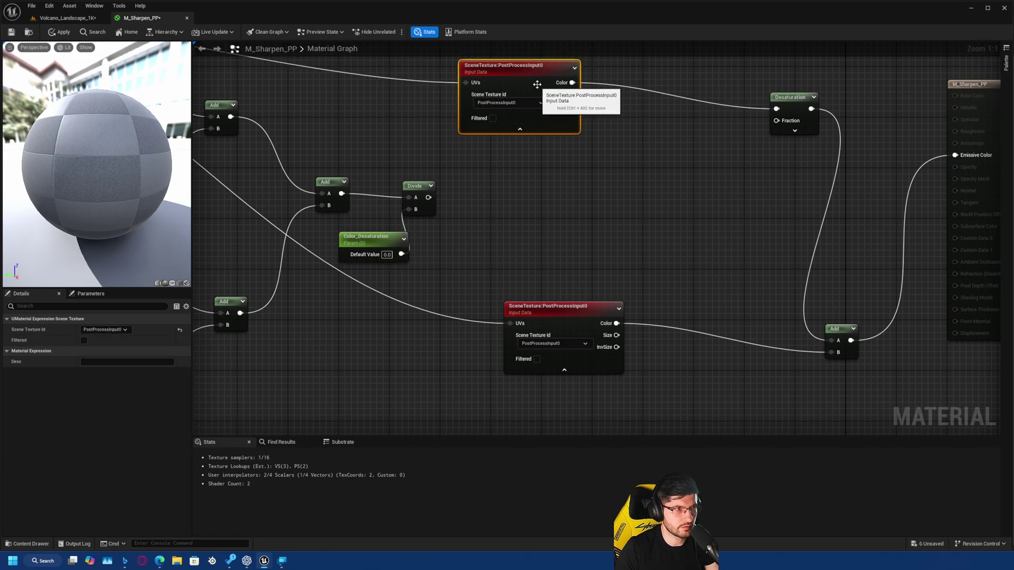
right_click_drag(539, 91, 543, 148)
left_click_drag(521, 137, 439, 112)
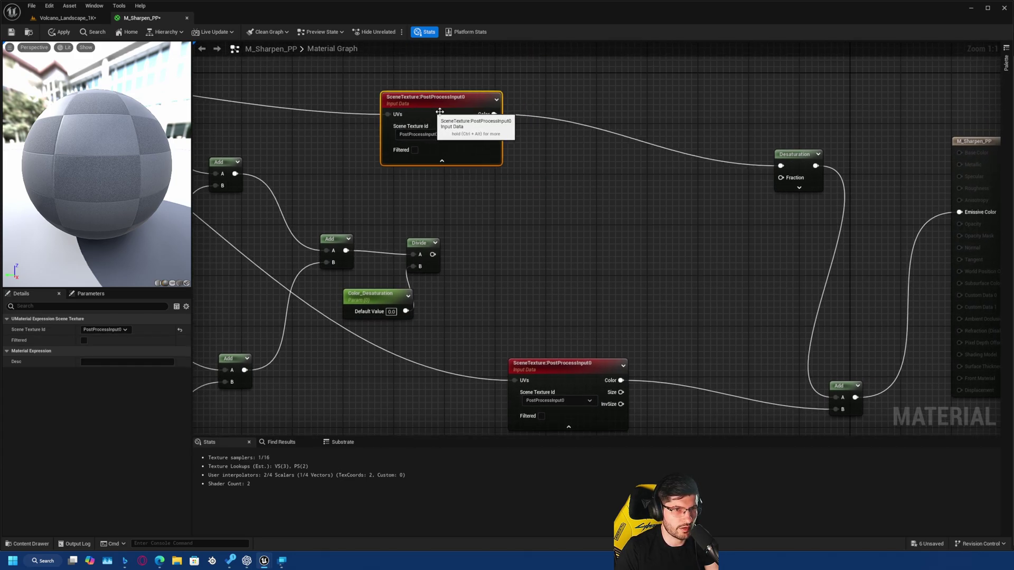
Add a Subtract node, wiring the upper SceneTexture's Color into A and the Divide output into B, and shift it slightly left
right_click(560, 185)
type("subtract")
key("Return")
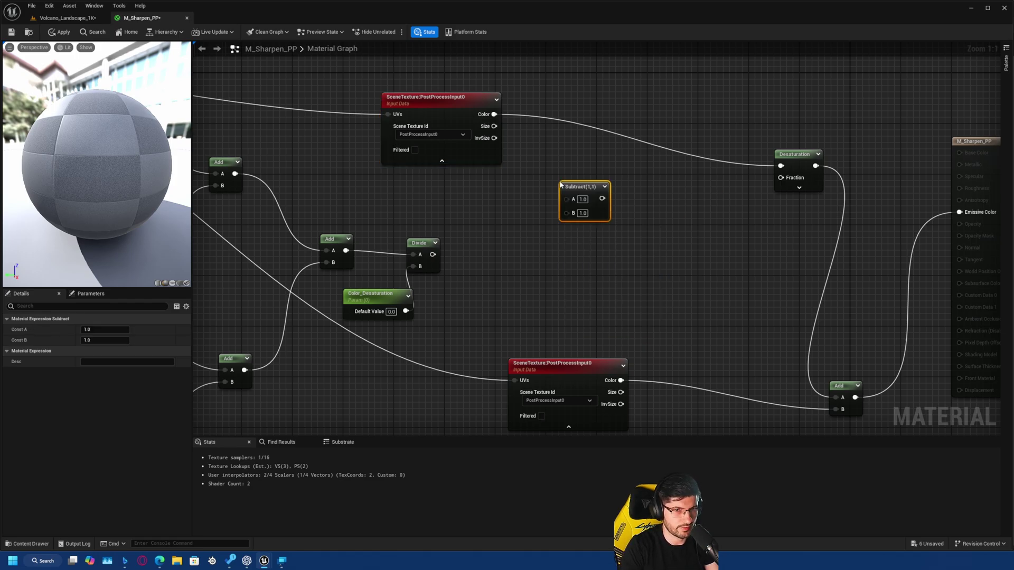
left_click_drag(495, 114, 564, 204)
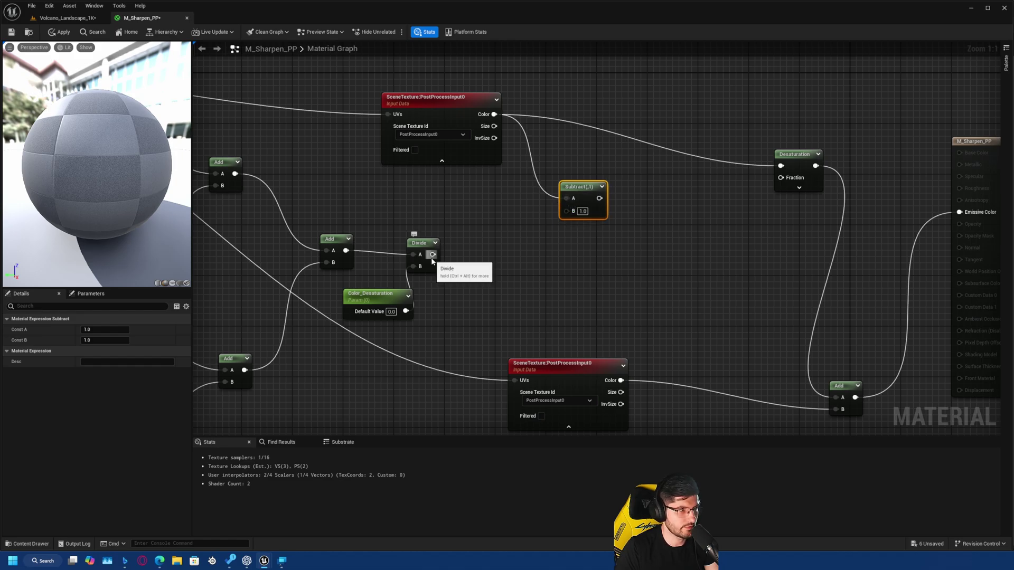
left_click_drag(433, 254, 566, 211)
right_click_drag(600, 212, 518, 198)
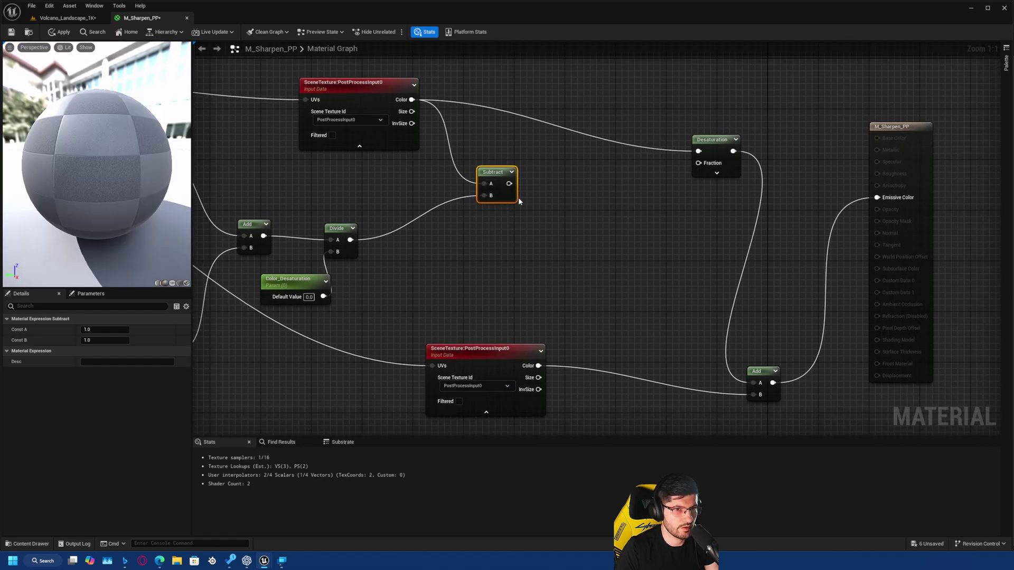
left_click_drag(505, 200, 465, 199)
left_click(539, 166)
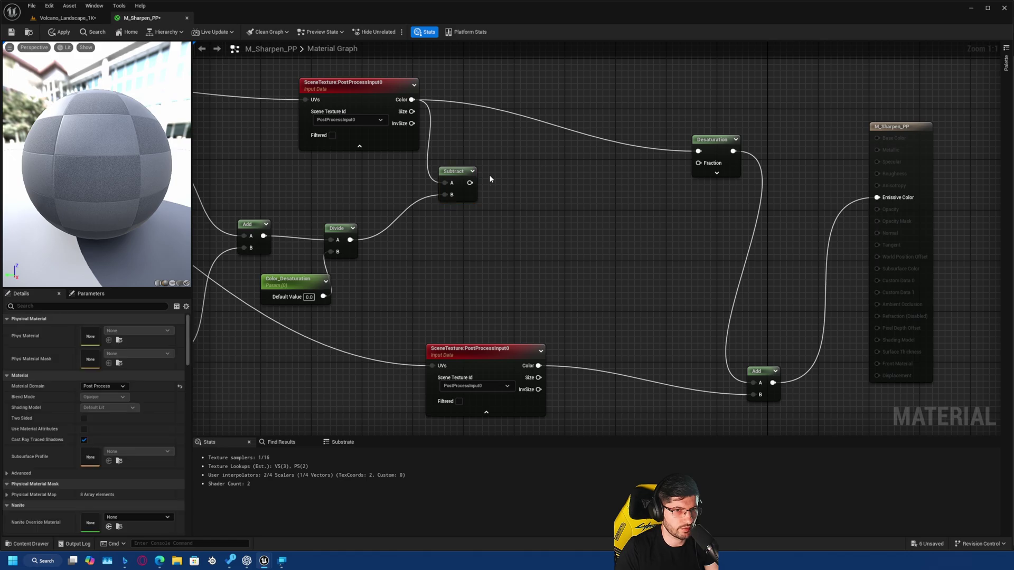
Place a Multiply node to the right of the Subtract node and wire the Subtract output into its A input
scroll(550, 194, "down", 4)
left_click_drag(664, 124, 196, 177)
right_click_drag(597, 133, 457, 136)
scroll(633, 172, "up", 4)
left_click(615, 181)
scroll(608, 182, "down", 3)
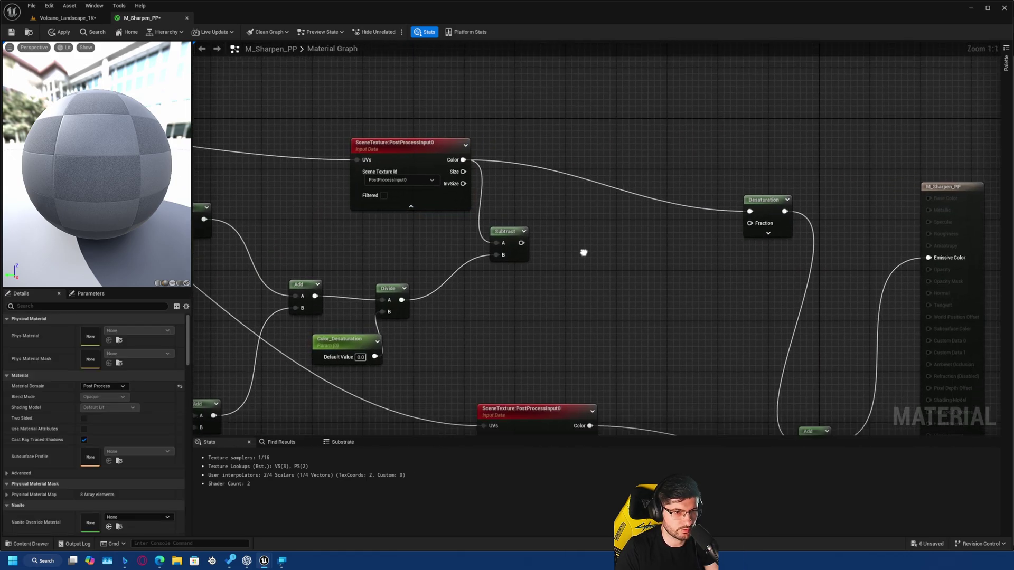
scroll(562, 219, "up", 1)
right_click_drag(563, 218, 533, 210)
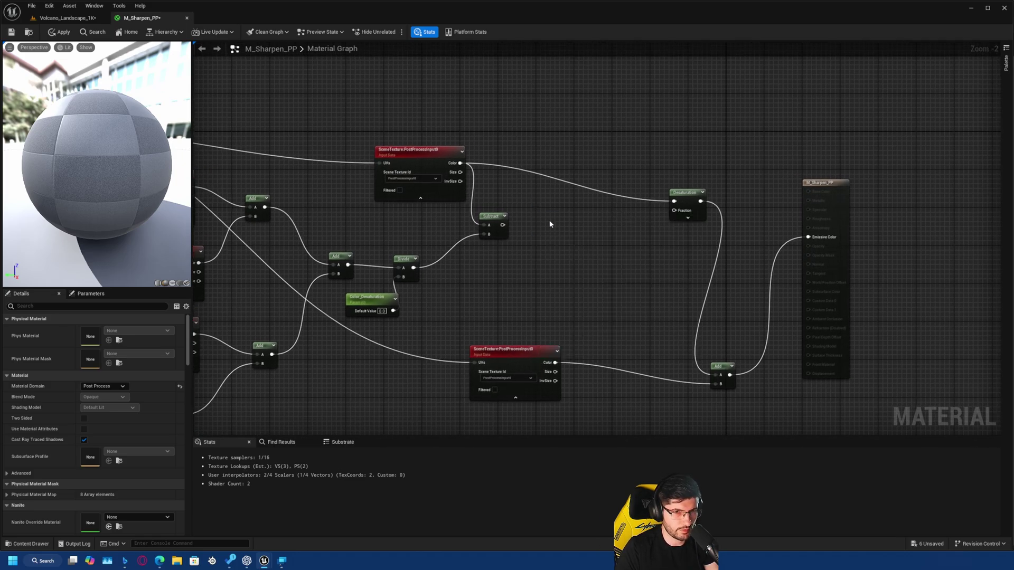
left_click(546, 212)
scroll(506, 240, "up", 2)
left_click_drag(501, 221, 570, 219)
left_click(562, 250)
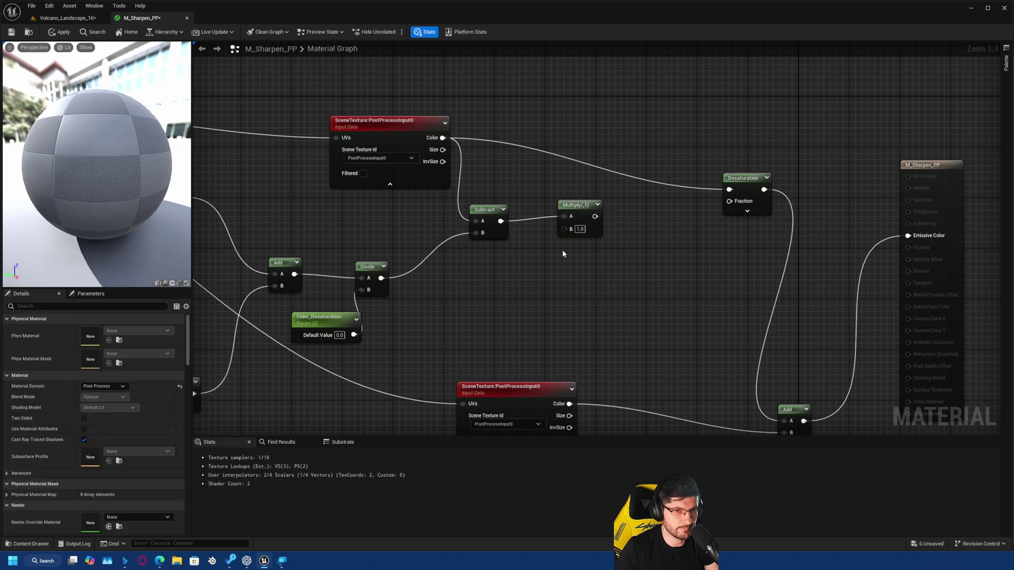
Create a scalar parameter named Sharpness_Amount below the Multiply node with a default value of 0.5
left_click(486, 275)
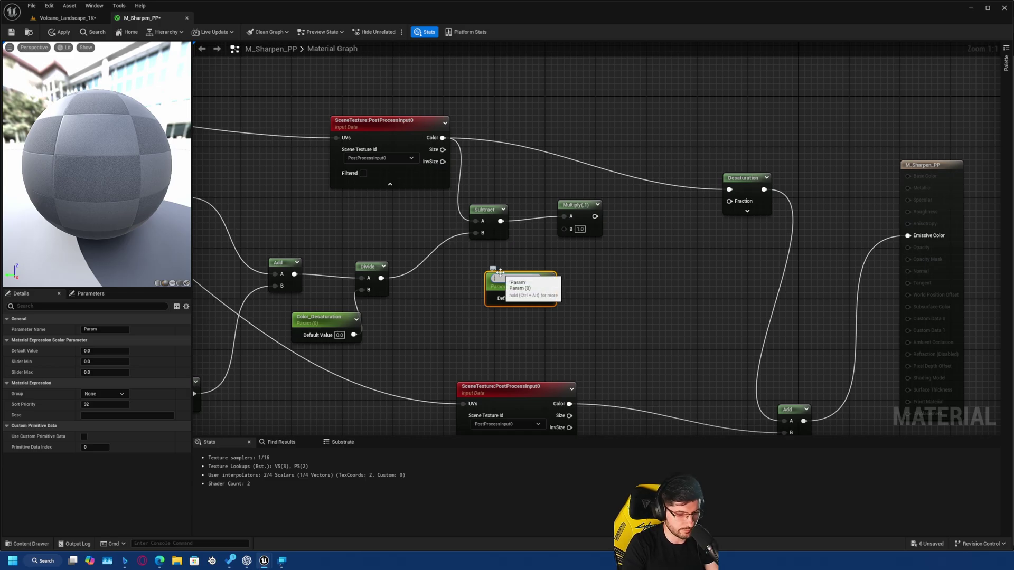
type("Sharpness")
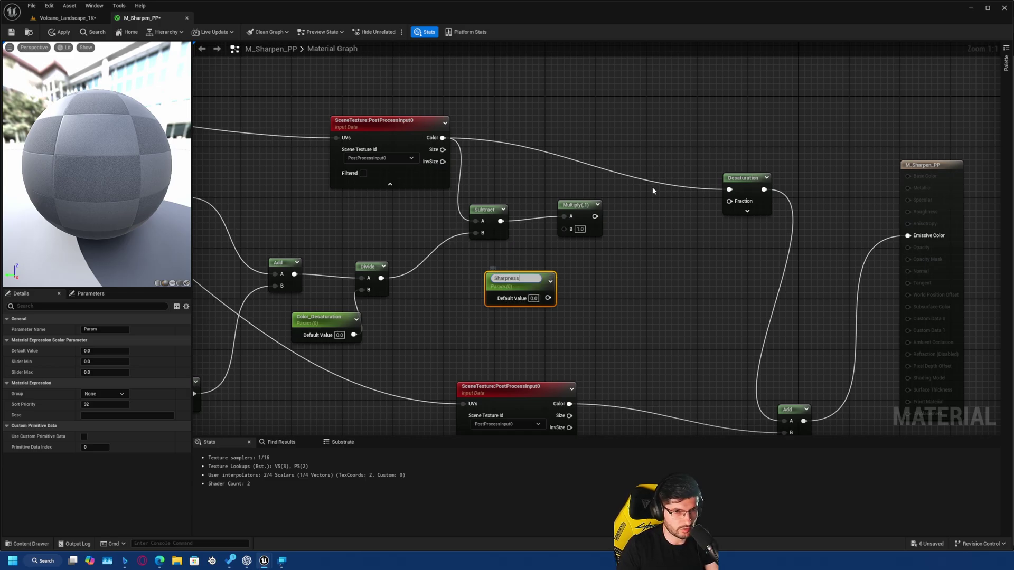
type("_Amount")
key("Return")
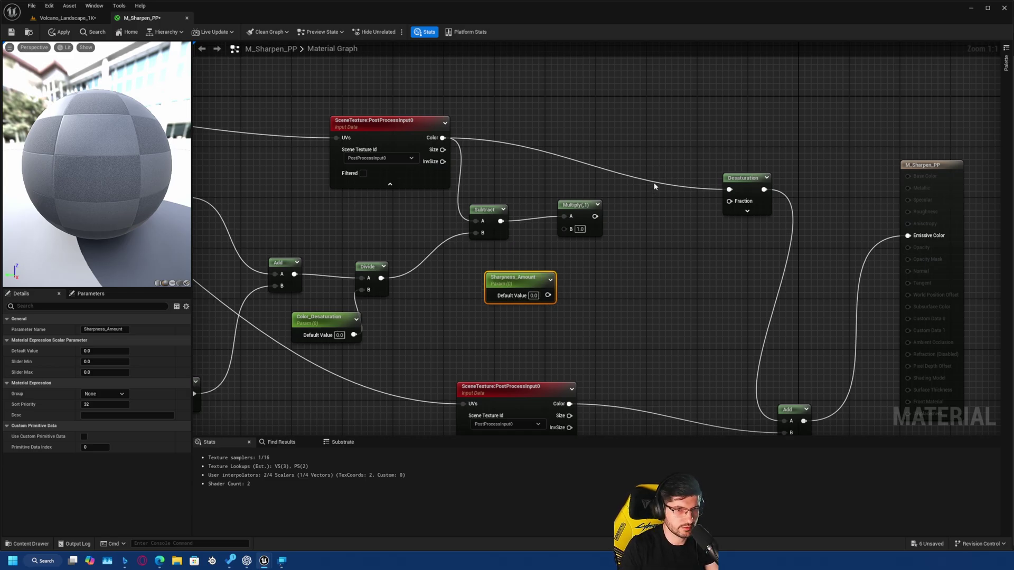
left_click(533, 296)
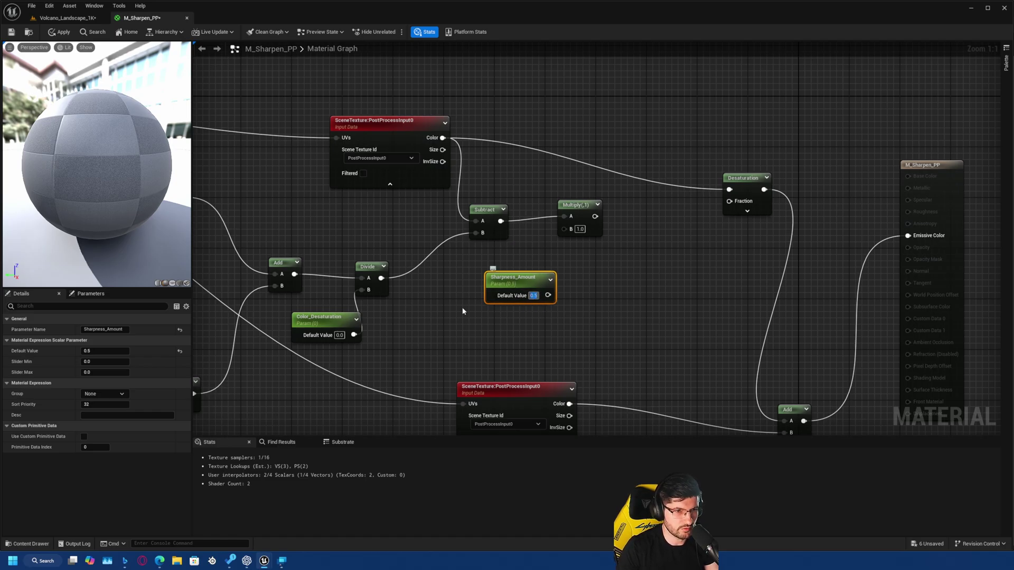
Set the Color_Desaturation parameter's default value to 4
left_click(339, 335)
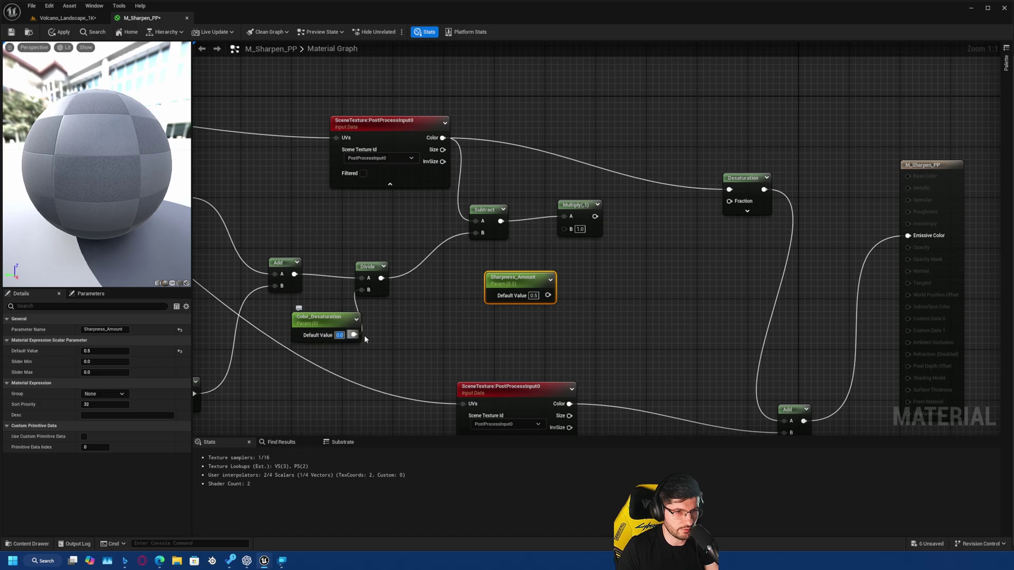
type("4")
left_click(425, 334)
Wire Sharpness_Amount into the Multiply's B input and connect the Multiply output to the Desaturation node's main input
left_click_drag(548, 295, 564, 229)
right_click_drag(614, 244, 538, 220)
left_click_drag(512, 192, 654, 165)
Apply the M_Sharpen_PP material changes and return to the Volcano_Landscape_1K level
scroll(511, 191, "down", 1)
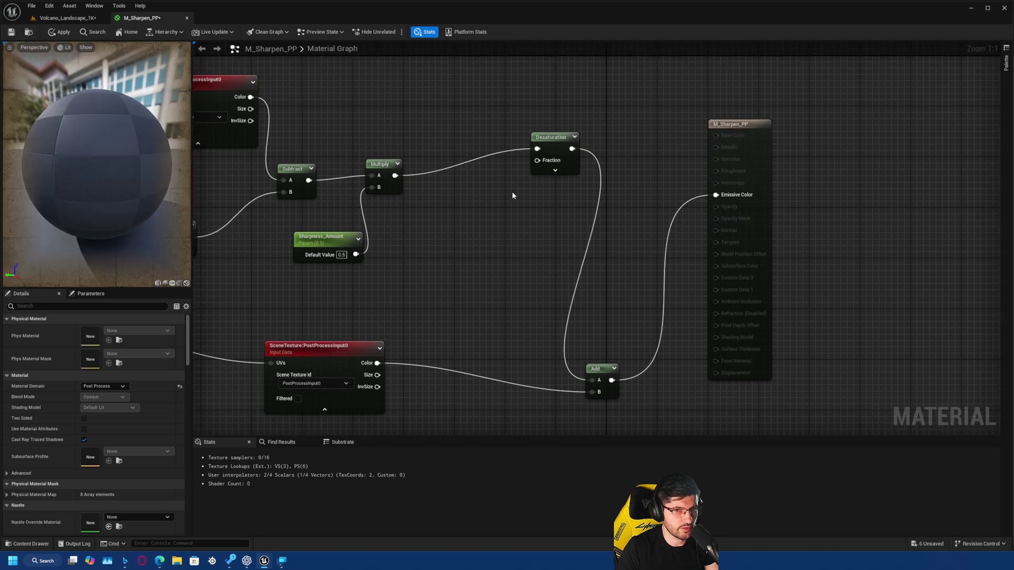
left_click(59, 31)
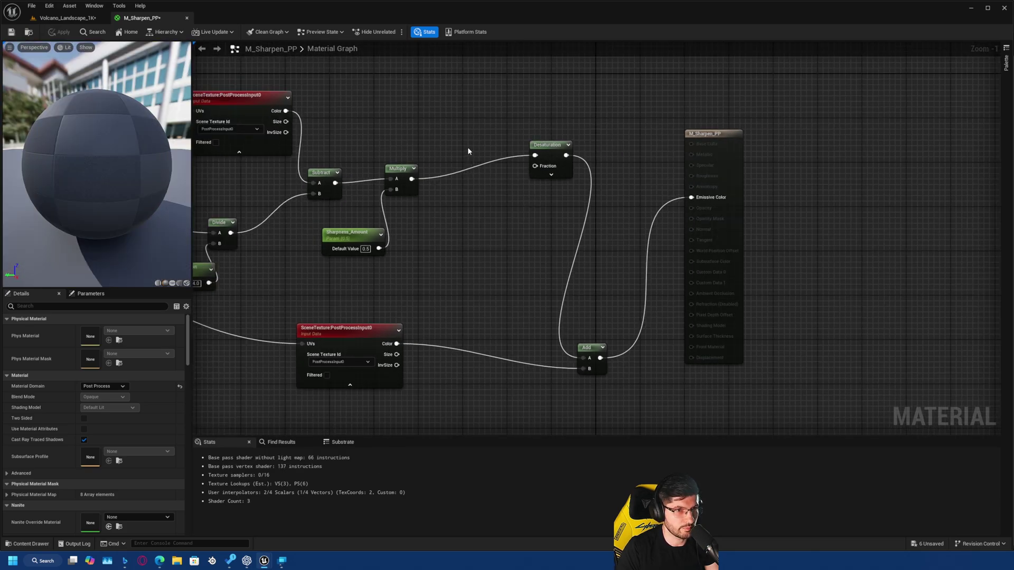
left_click(69, 18)
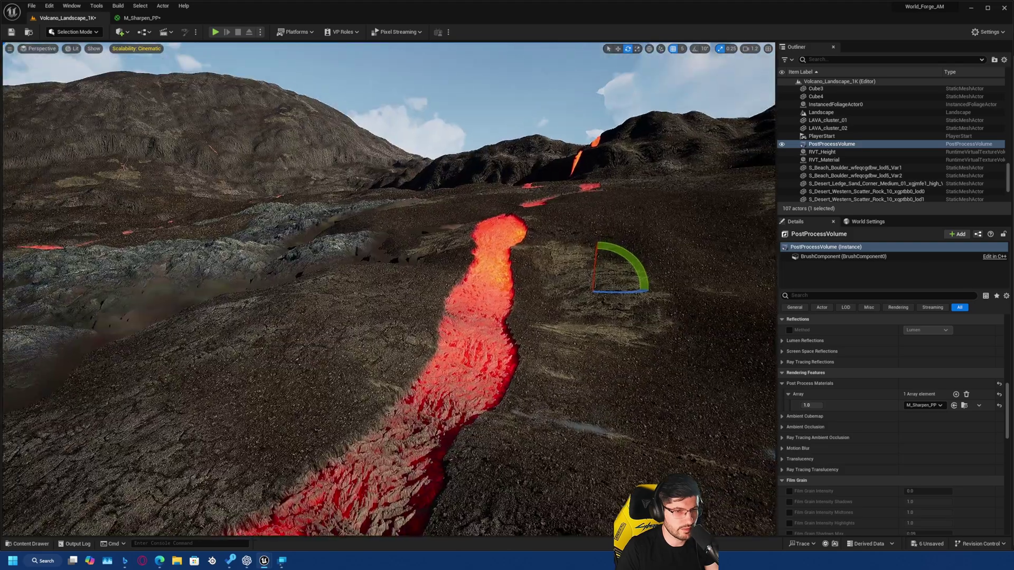
Lower the M_Sharpen_PP blend weight in the PostProcessVolume to 0.0 and restore it to 1.0 to compare the sharpening effect
right_click_drag(388, 289, 567, 323)
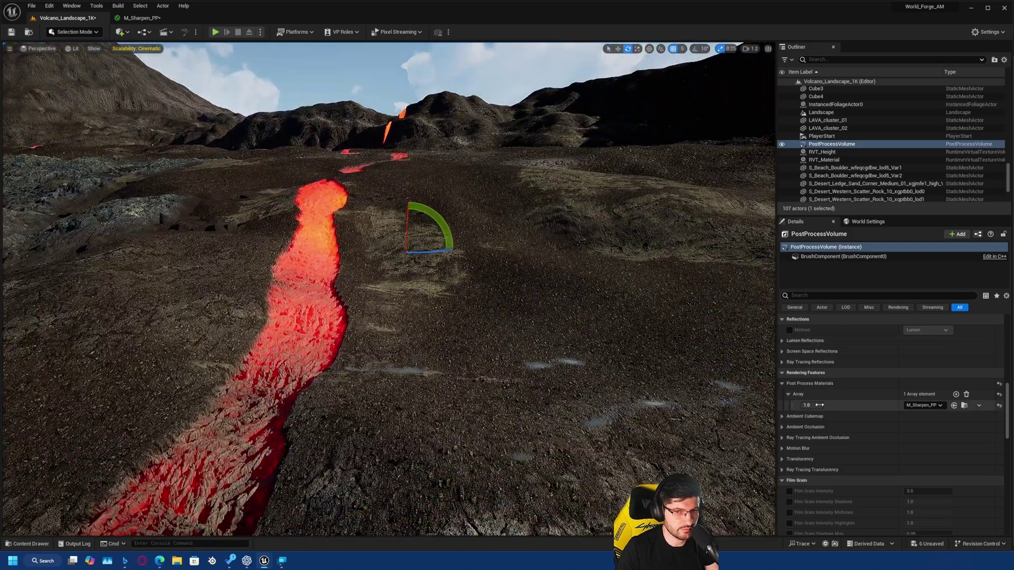
type("0.0")
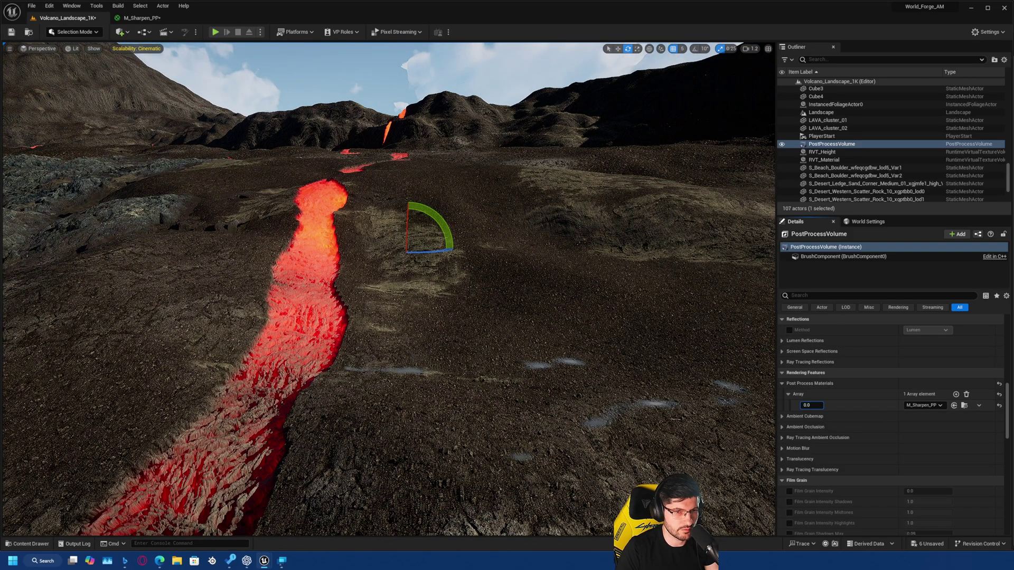
right_click_drag(459, 209, 527, 221)
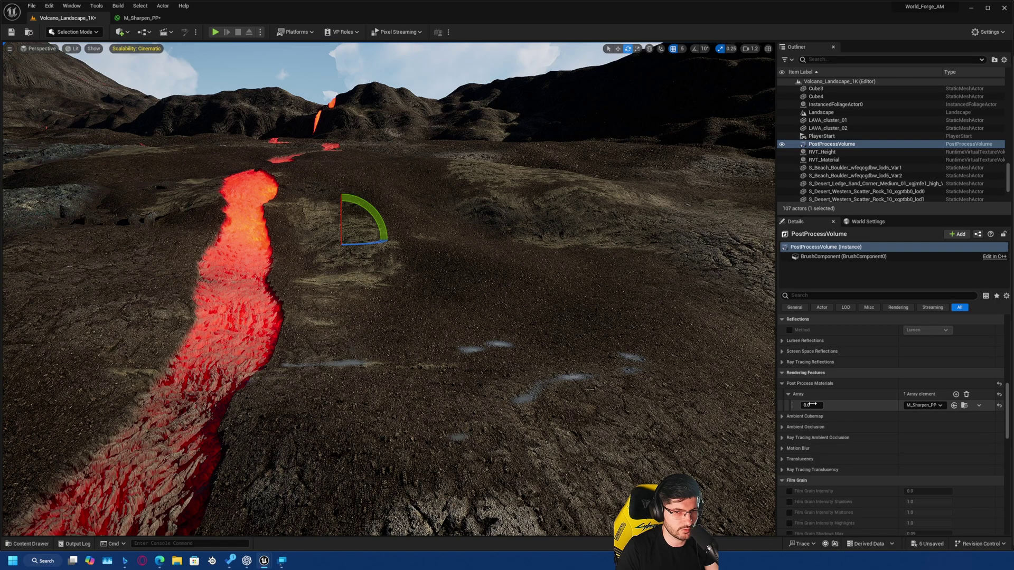
left_click_drag(808, 404, 823, 405)
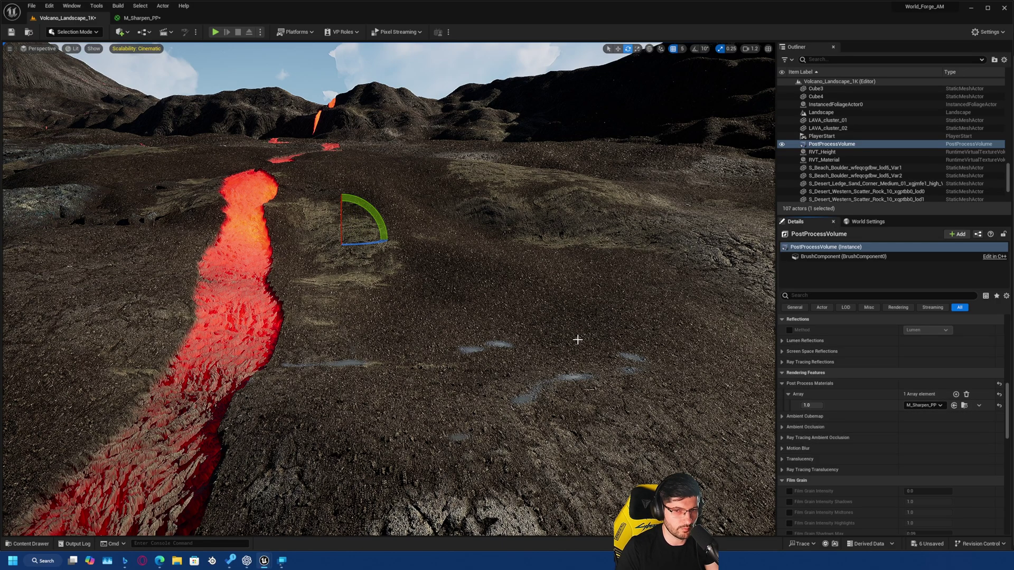
right_click_drag(577, 339, 620, 339)
Create a material instance of M_Sharpen_PP named M_Sharpen_PP_Inst and assign it to the PostProcessVolume's Post Process Materials array element
right_click_drag(300, 250, 206, 250)
key("ctrl+space")
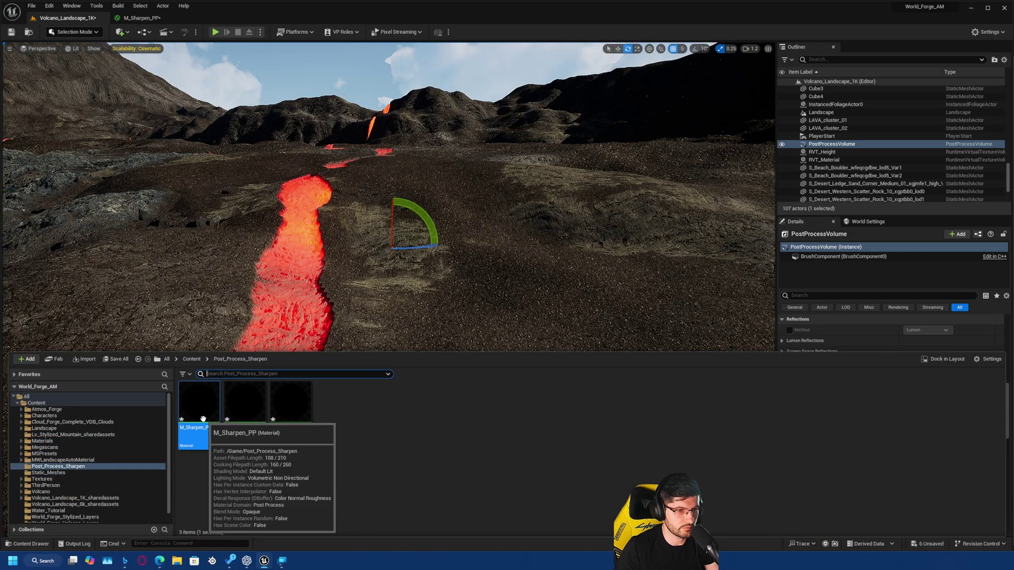
right_click(202, 426)
left_click(251, 234)
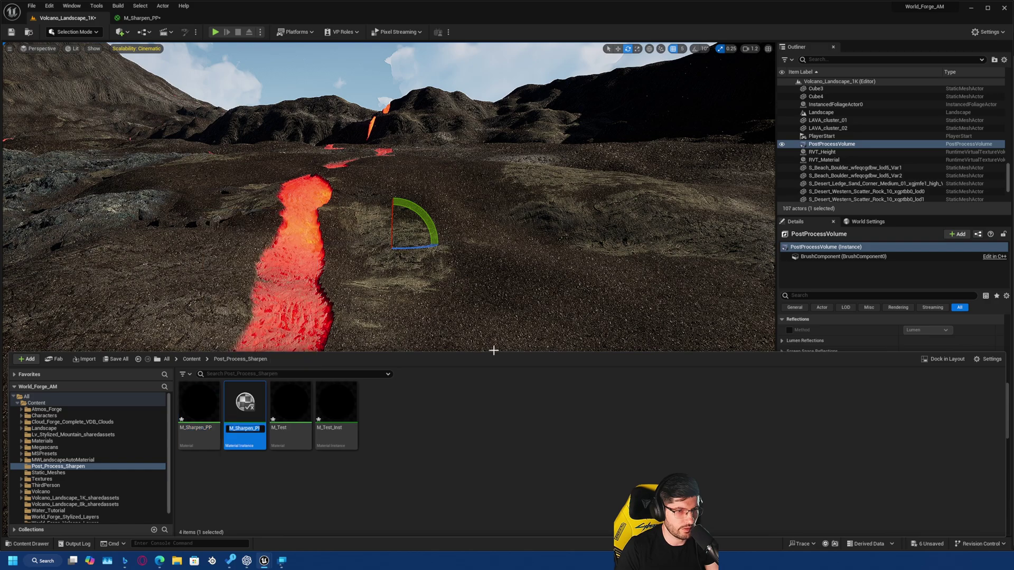
key("Return")
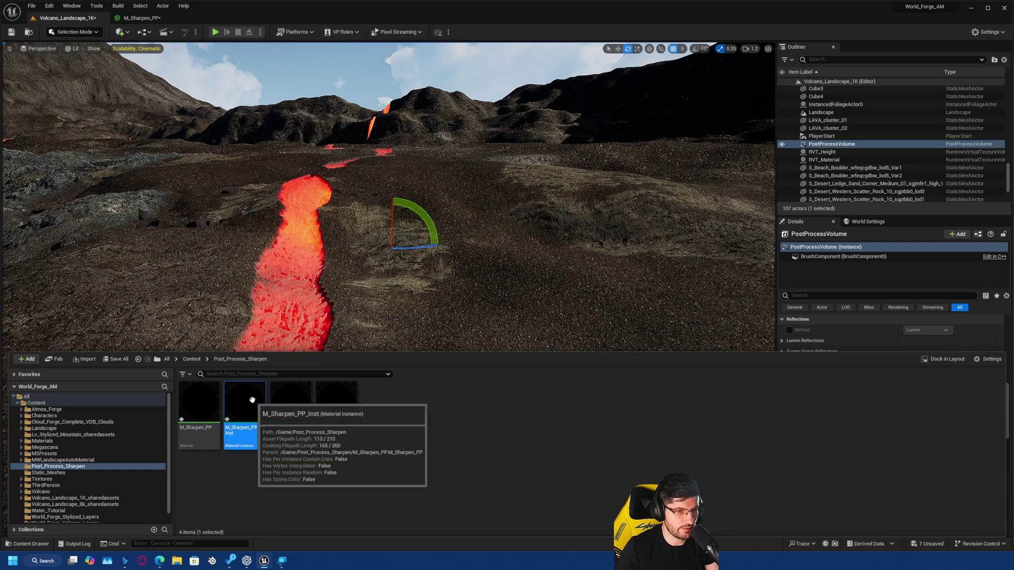
right_click_drag(391, 296, 459, 301)
left_click(953, 406)
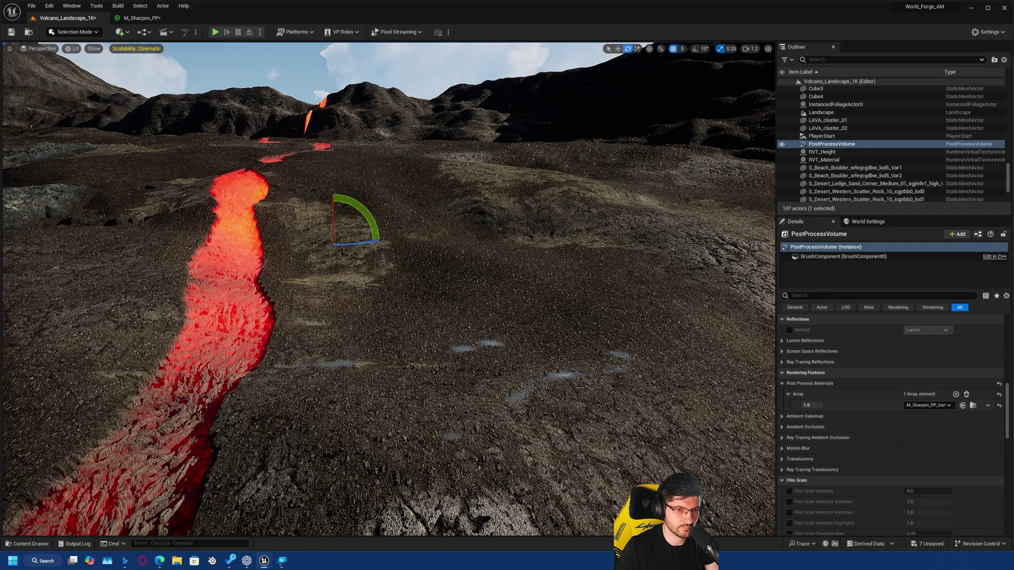
Open M_Sharpen_PP_Inst for editing and detach it as an enlarged floating window
key("ctrl+space")
double_click(246, 380)
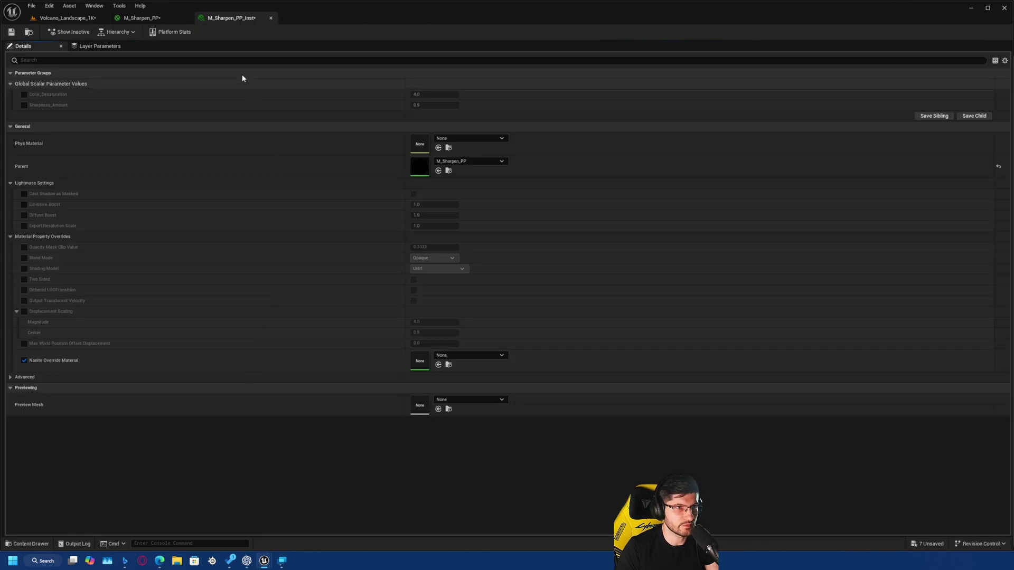
left_click_drag(252, 19, 523, 120)
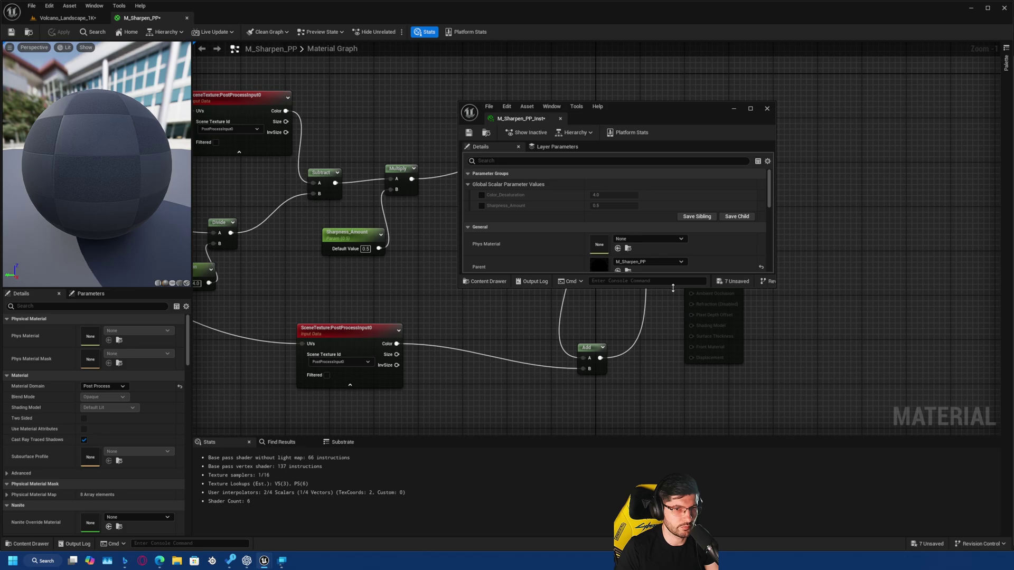
left_click_drag(618, 286, 617, 488)
left_click_drag(631, 124, 690, 136)
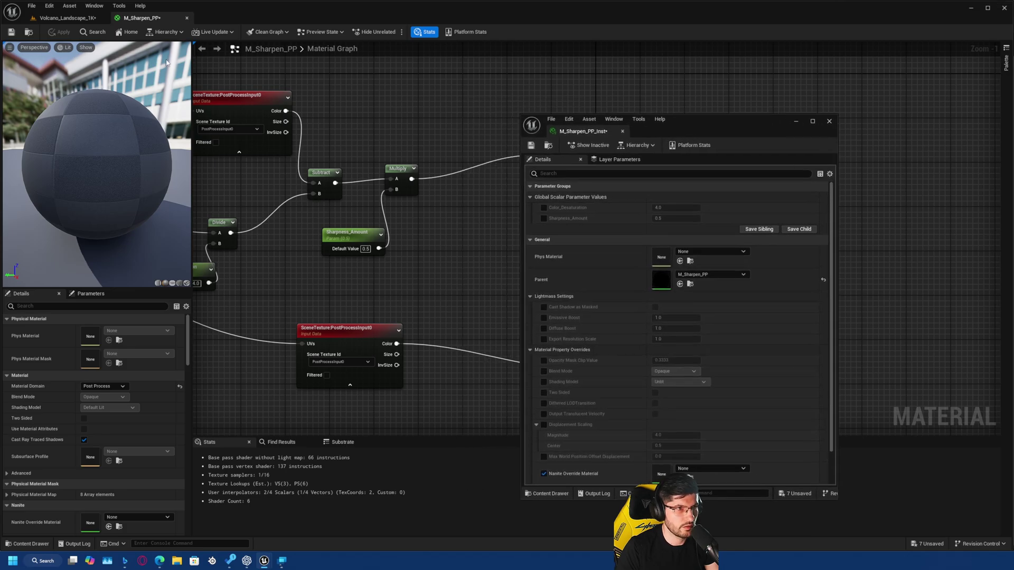
Return to the Volcano_Landscape_1K level and enable the Color_Desaturation and Sharpness_Amount overrides in M_Sharpen_PP_Inst
left_click(47, 17)
left_click(543, 207)
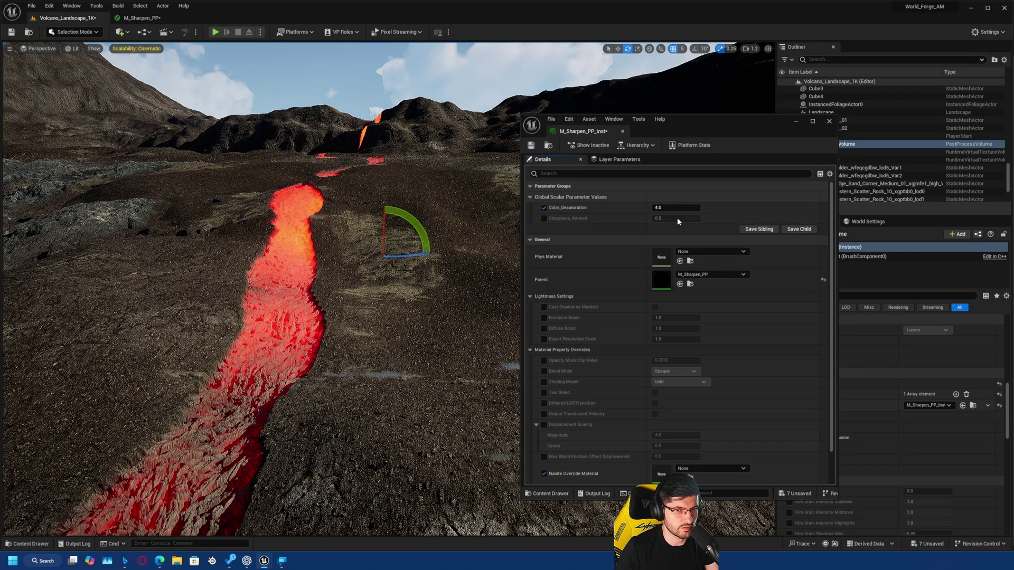
left_click(544, 219)
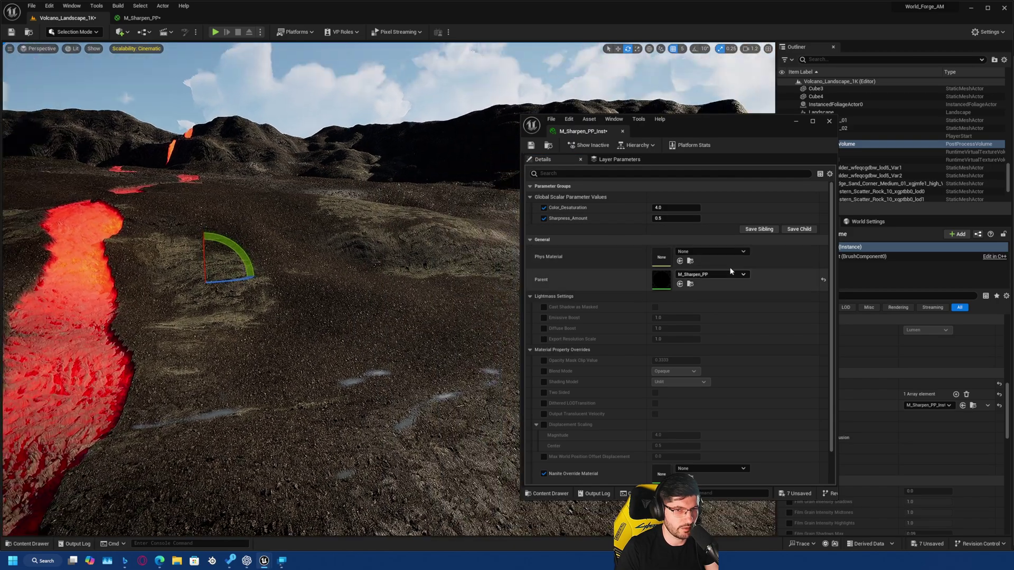
Try Sharpness_Amount values from about 1.69 down to about -1.8 while checking the terrain, and reset it to 0.5
left_click_drag(676, 218, 702, 218)
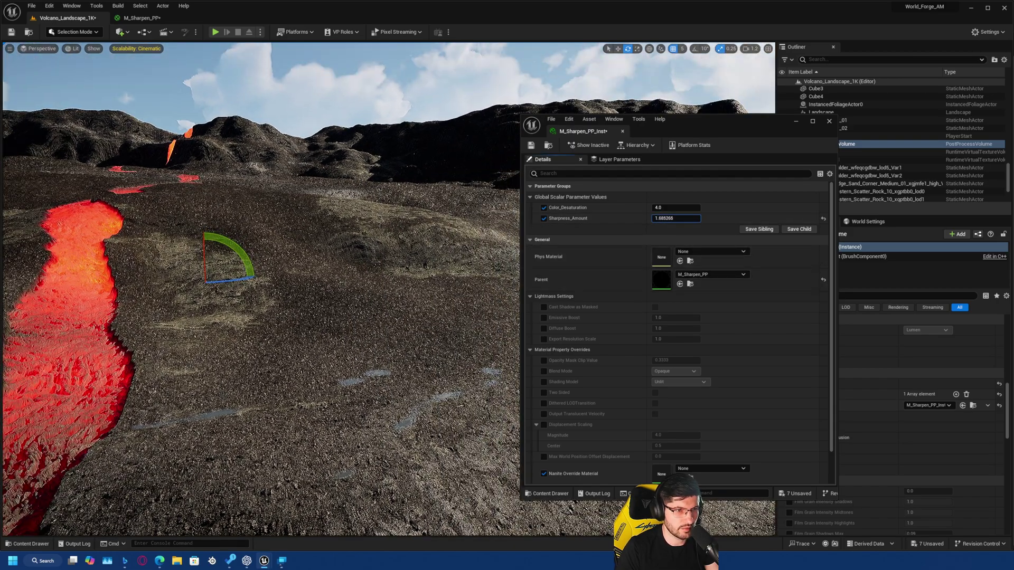
right_click_drag(422, 317, 497, 327)
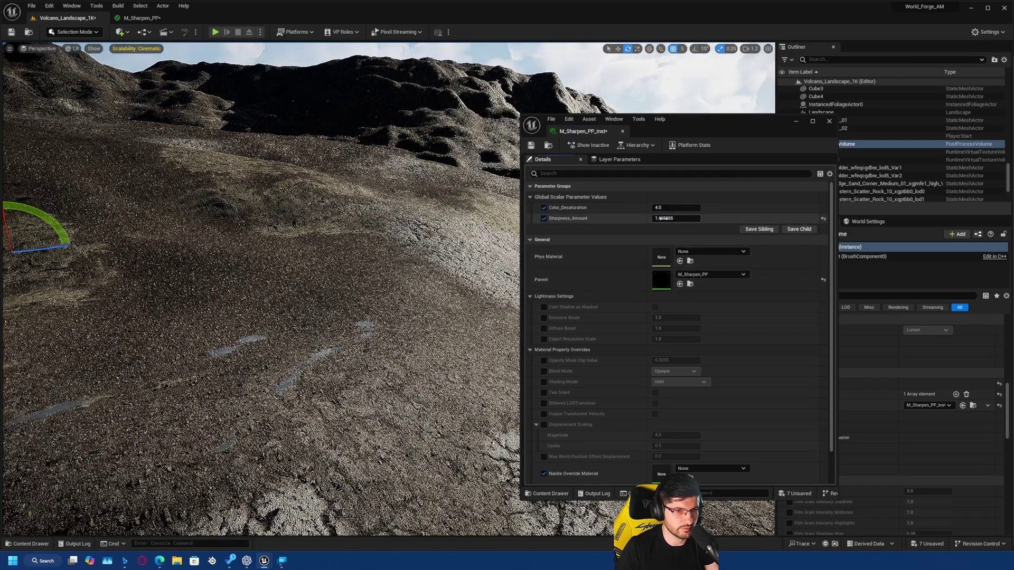
left_click_drag(664, 218, 625, 218)
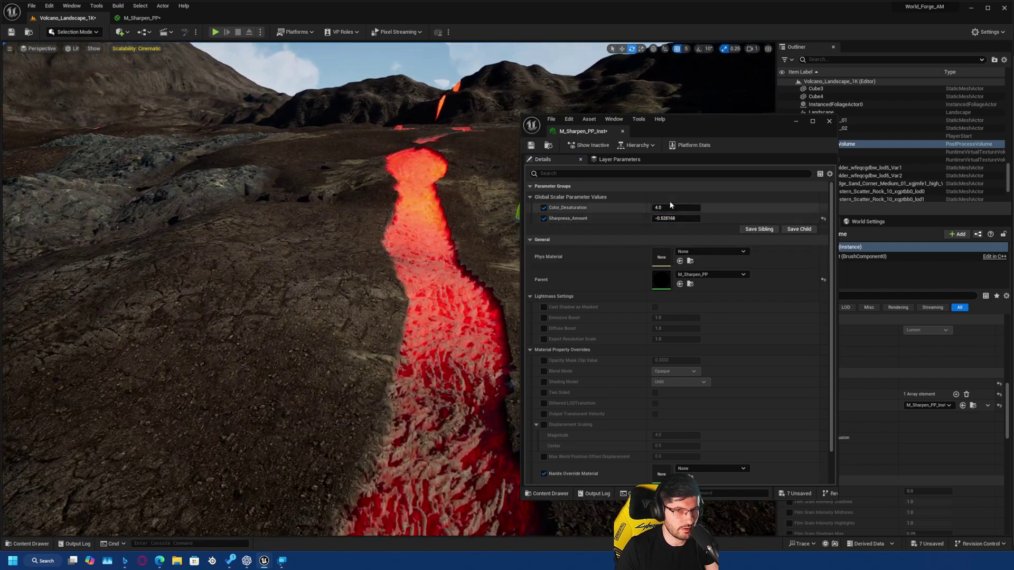
left_click_drag(672, 218, 656, 218)
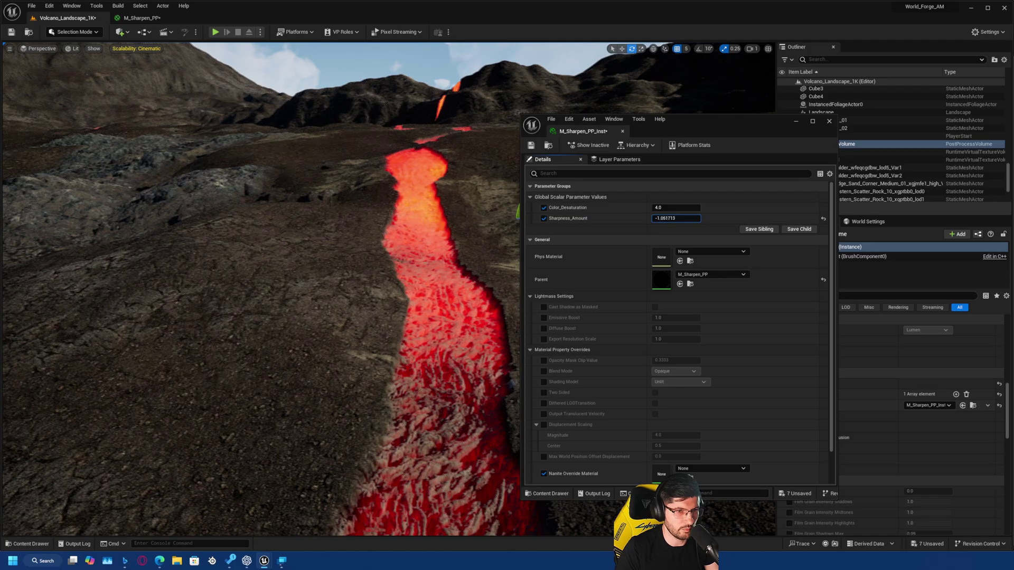
right_click_drag(401, 253, 433, 221)
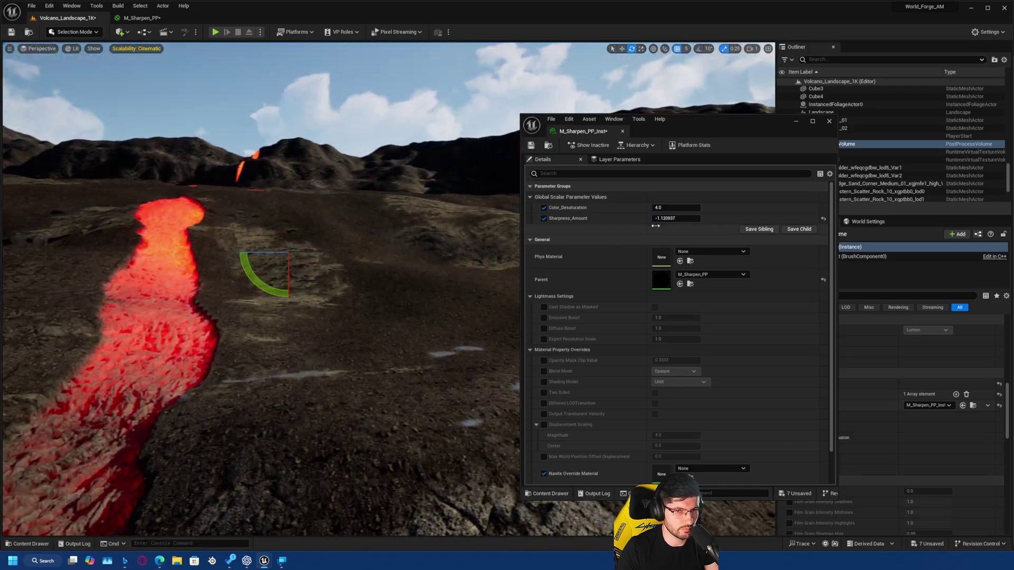
left_click_drag(655, 218, 636, 218)
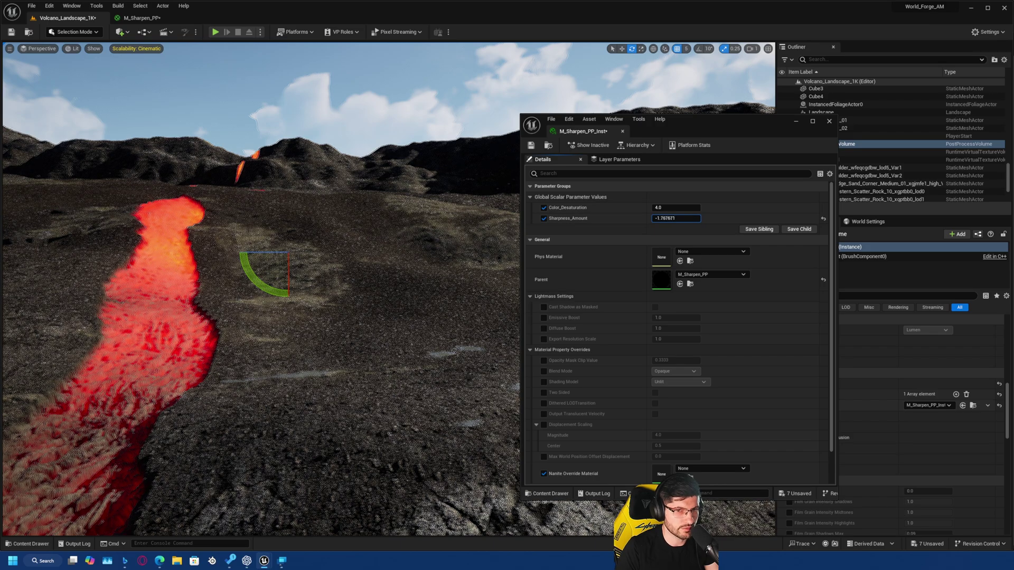
type("0.5")
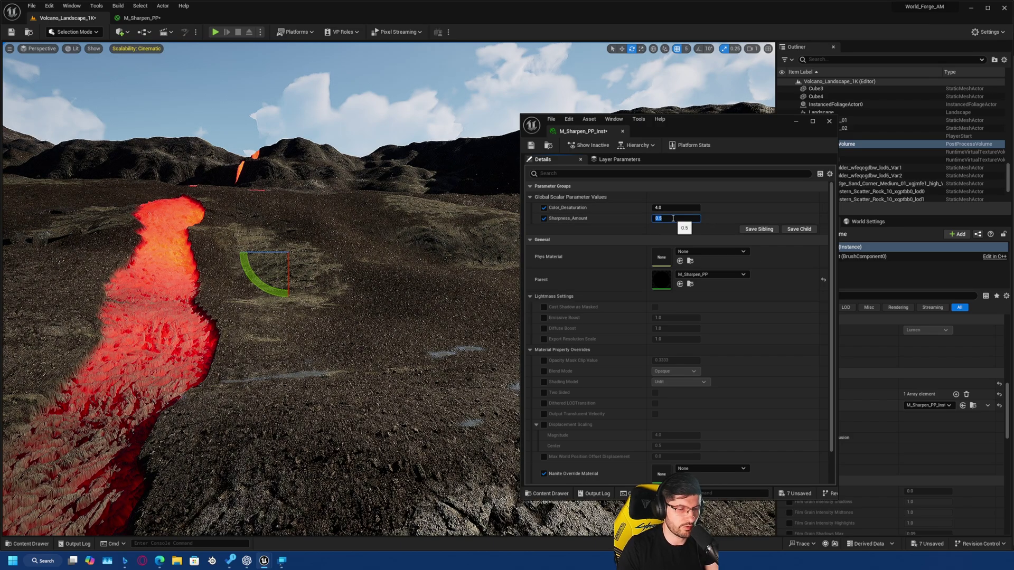
key("Return")
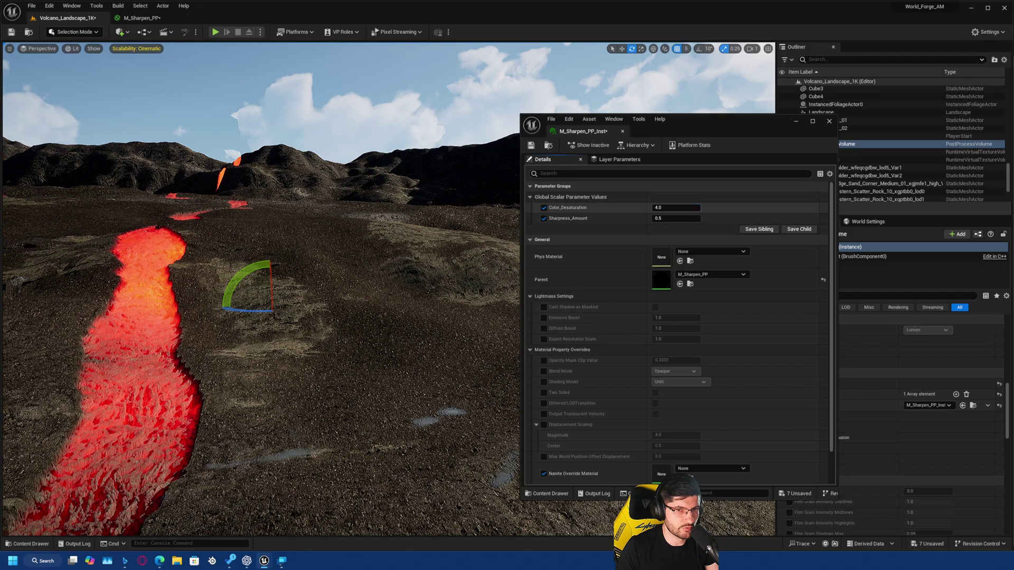
Try Color_Desaturation values of about 1.39, 1.68 and 2.25 while checking the lava and terrain
mouse_move(667, 207)
left_mouse_down()
mouse_move(697, 207)
mouse_move(664, 207)
left_mouse_up()
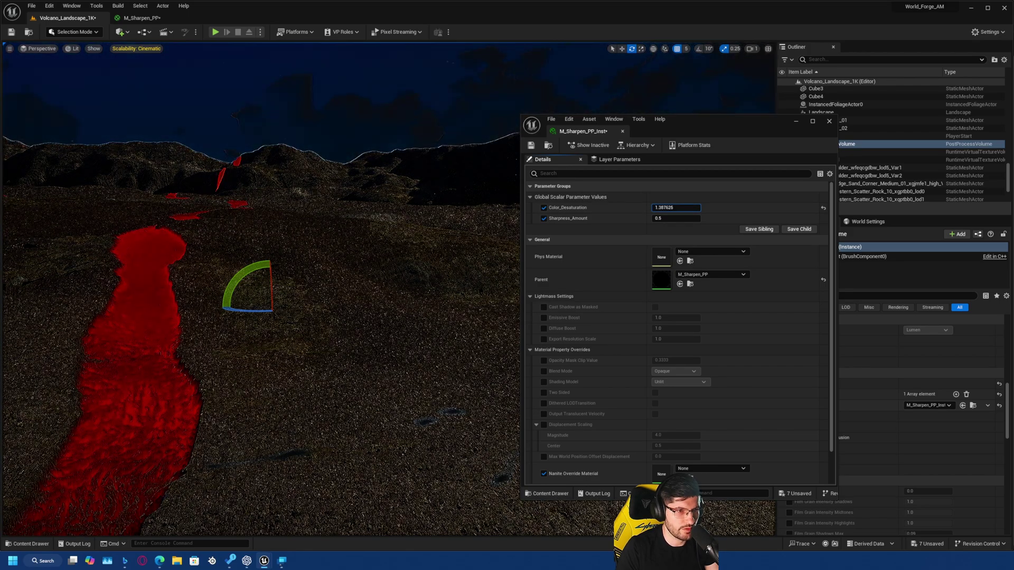
right_click_drag(316, 264, 285, 266)
left_click_drag(678, 207, 695, 208)
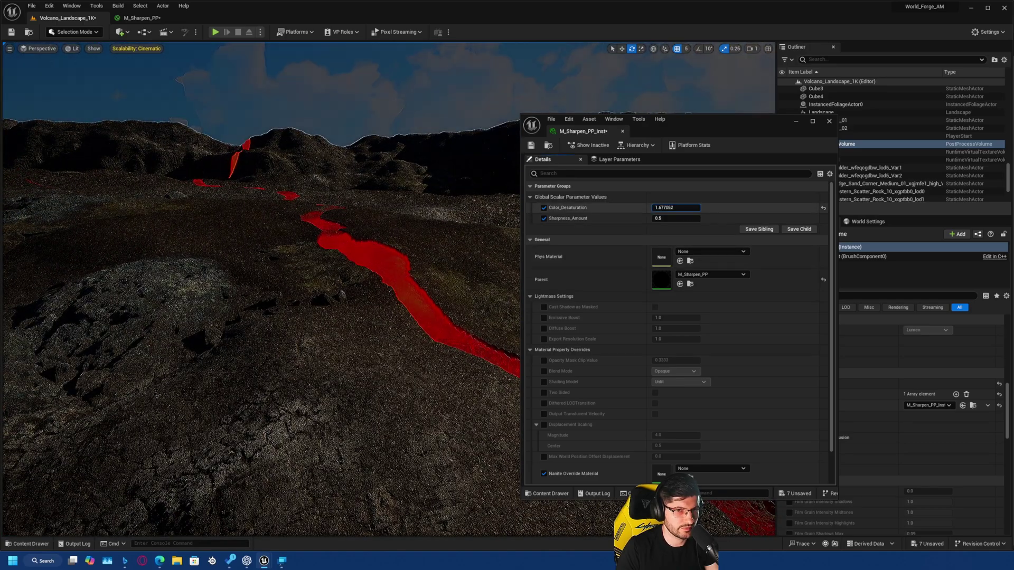
right_click_drag(476, 237, 428, 227)
left_click_drag(680, 207, 673, 208)
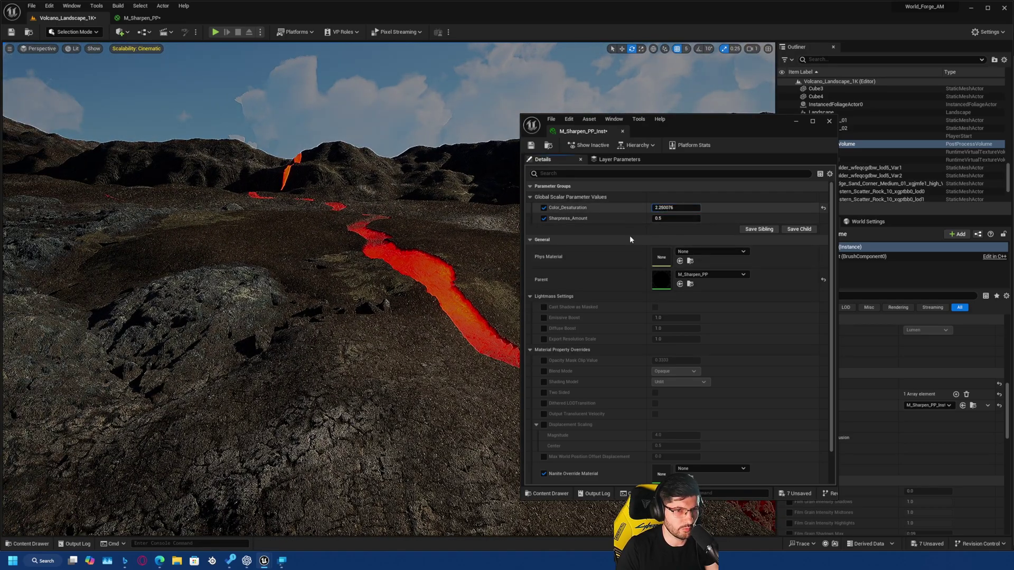
right_click_drag(418, 275, 497, 267)
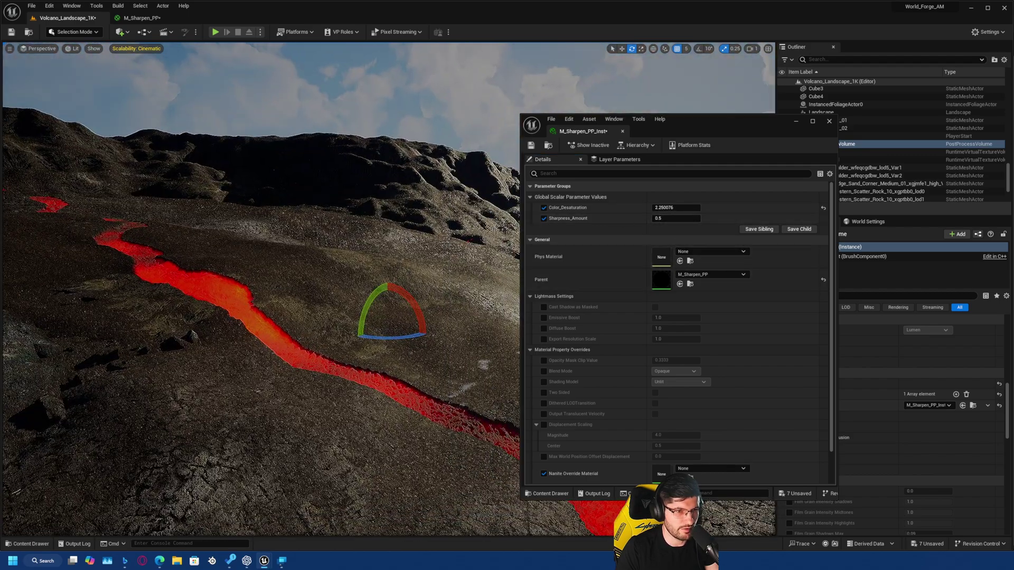
Test Color_Desaturation at about 1.43, 3.48 and 13.5 while viewing the sky and lava
right_click_drag(384, 310, 301, 303)
mouse_move(675, 208)
left_mouse_down()
mouse_move(653, 207)
mouse_move(664, 207)
left_mouse_up()
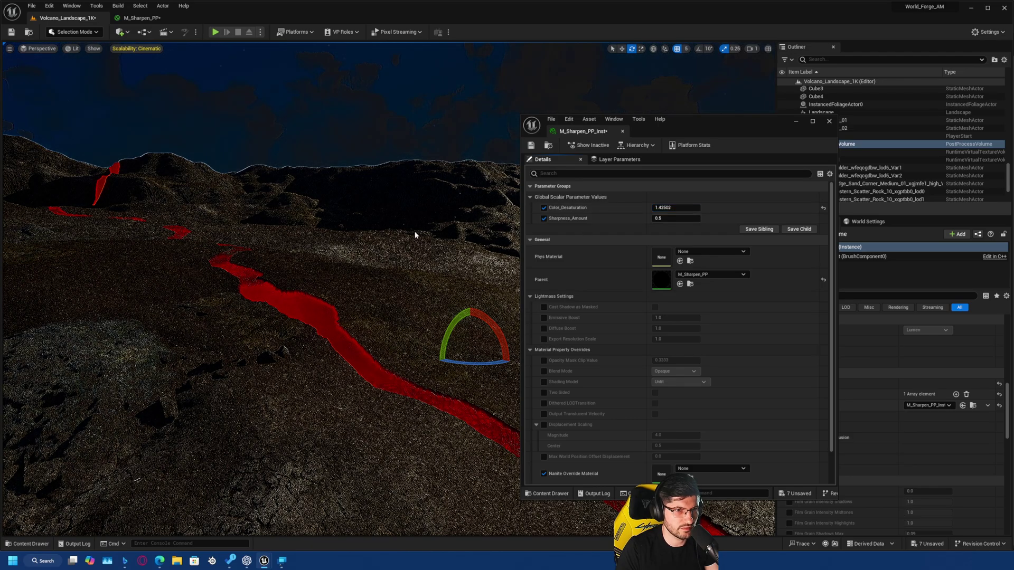
right_click_drag(380, 213, 449, 248)
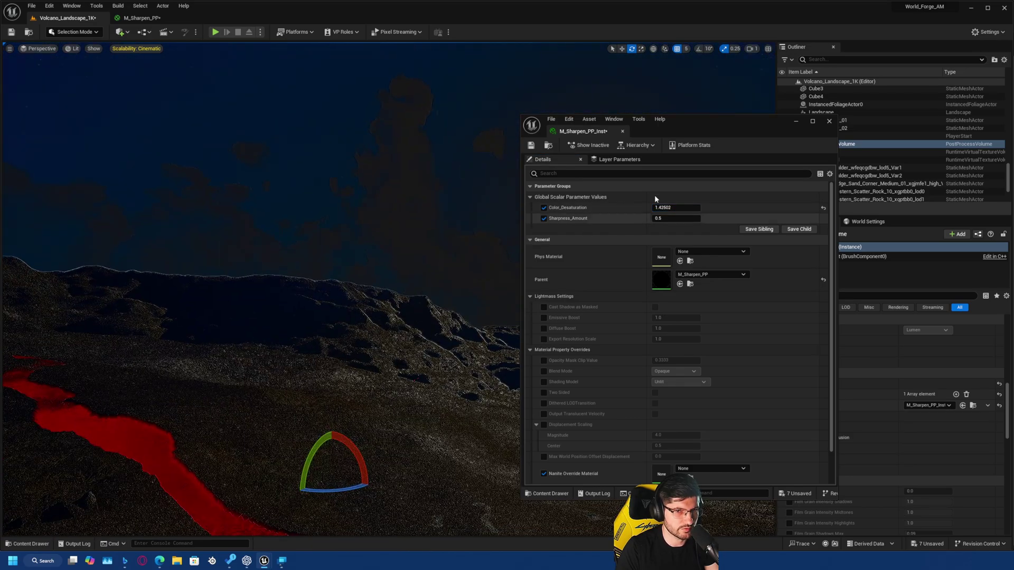
left_click_drag(663, 207, 718, 208)
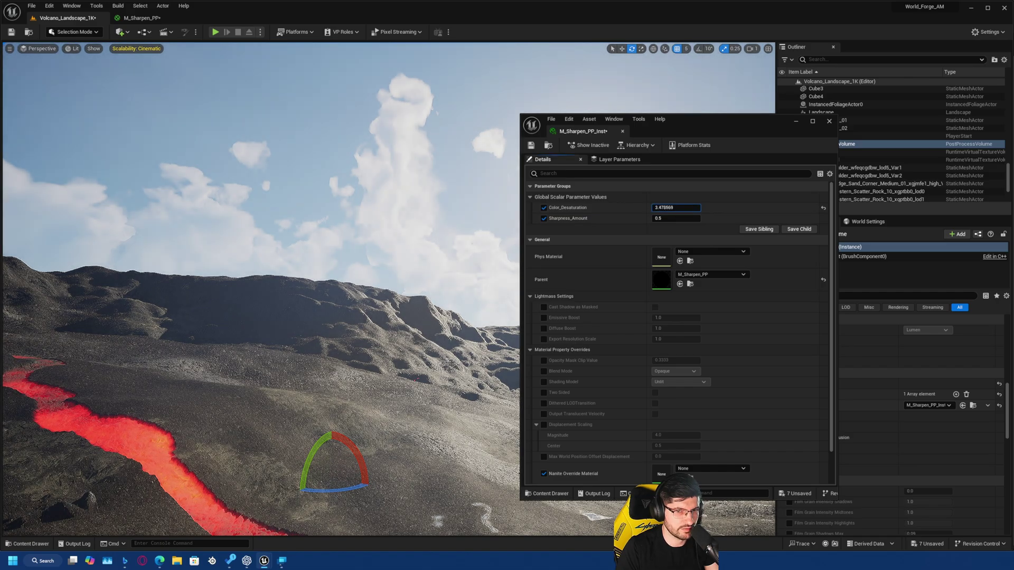
right_click_drag(461, 261, 404, 318)
left_click_drag(673, 208, 739, 208)
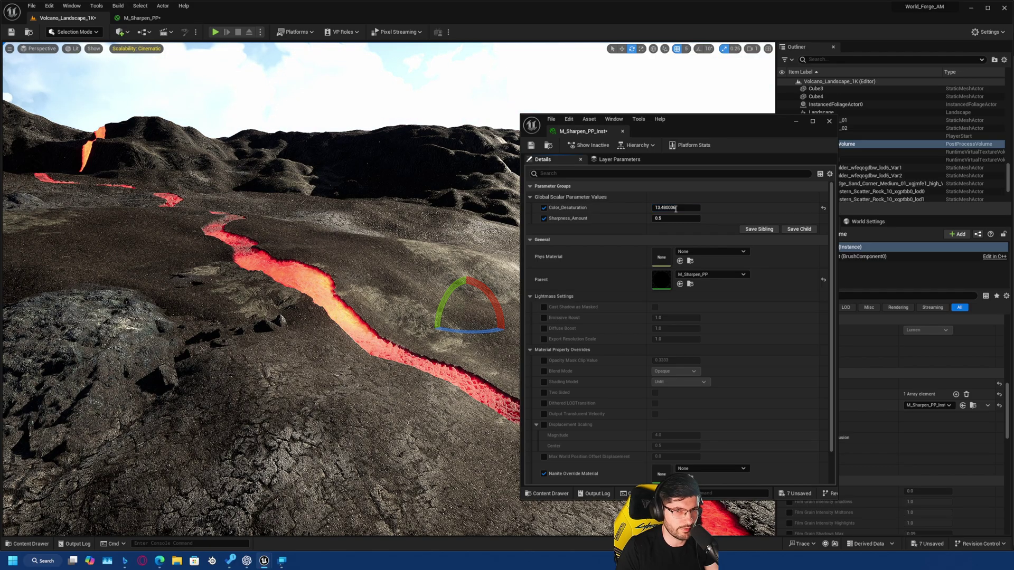
Set the Color_Desaturation parameter of M_Sharpen_PP_Inst to 230
type("0")
key("Return")
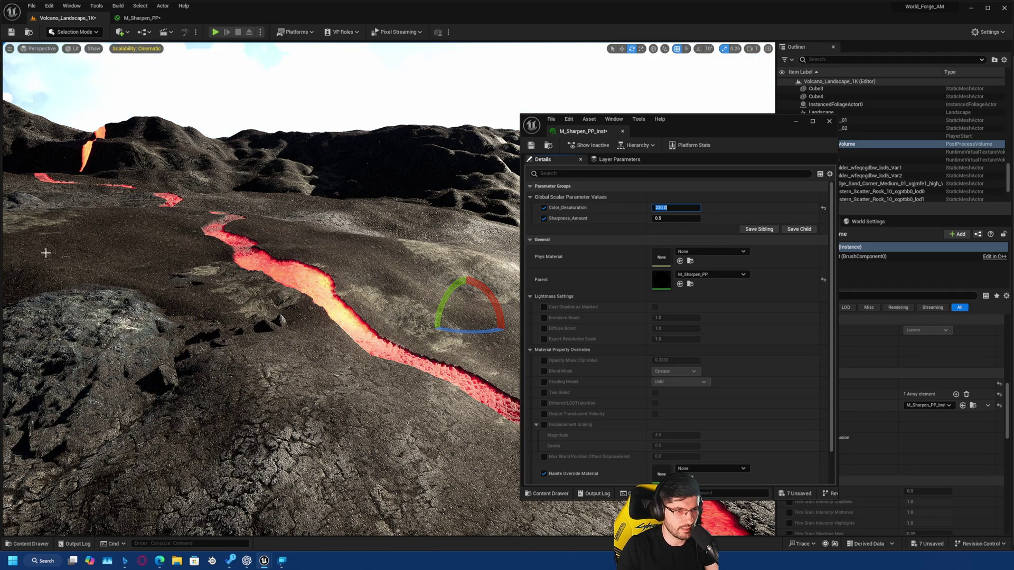
mouse_move(46, 253)
right_mouse_down()
mouse_move(148, 285)
mouse_move(69, 272)
mouse_move(45, 253)
right_mouse_up()
Try Sharpness_Amount values of 0, 0.1 and about 0.508 with the new desaturation value
left_click(679, 218)
type("0")
key("Return")
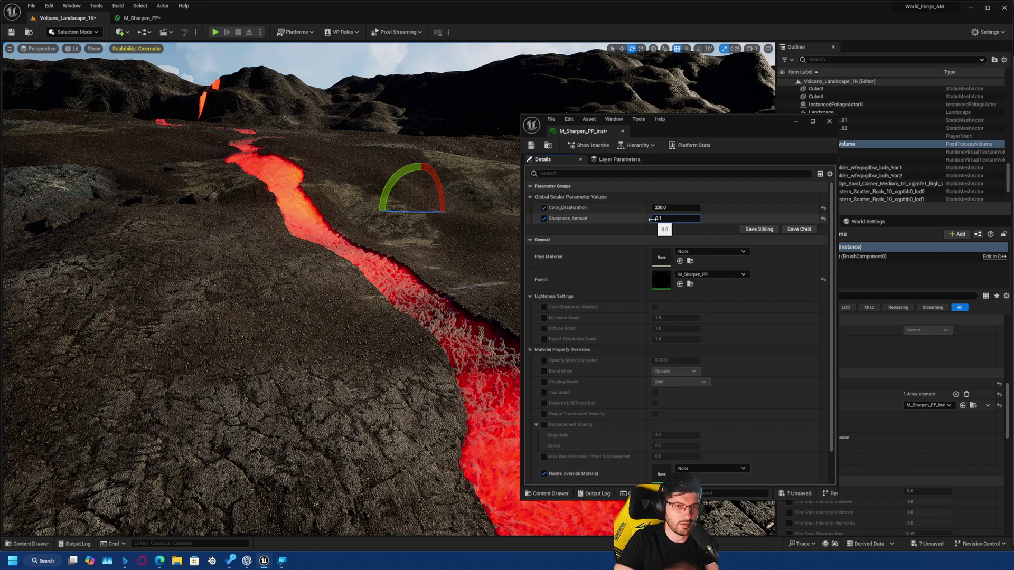
key("Return")
left_click(672, 230)
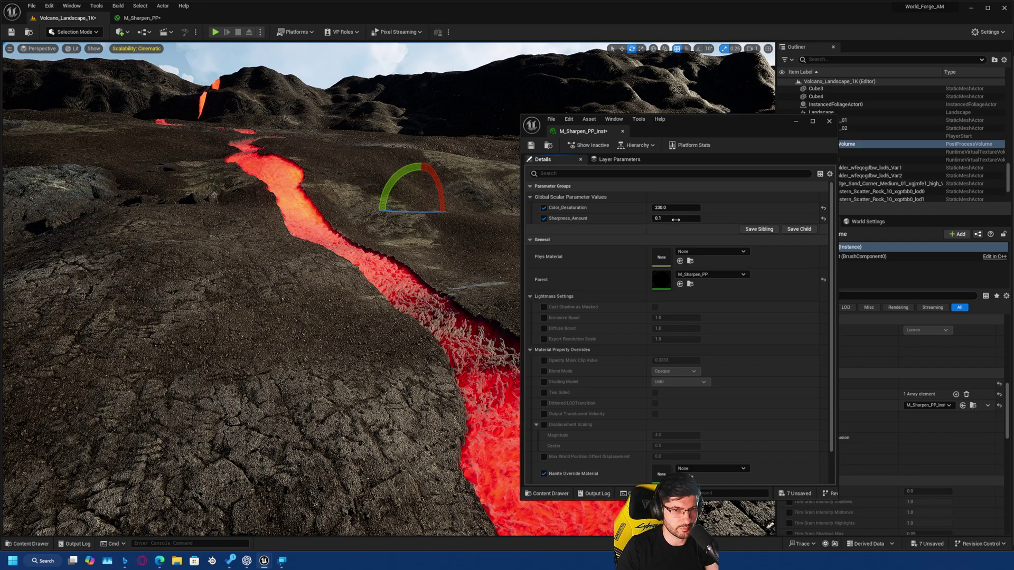
left_click_drag(671, 219, 698, 218)
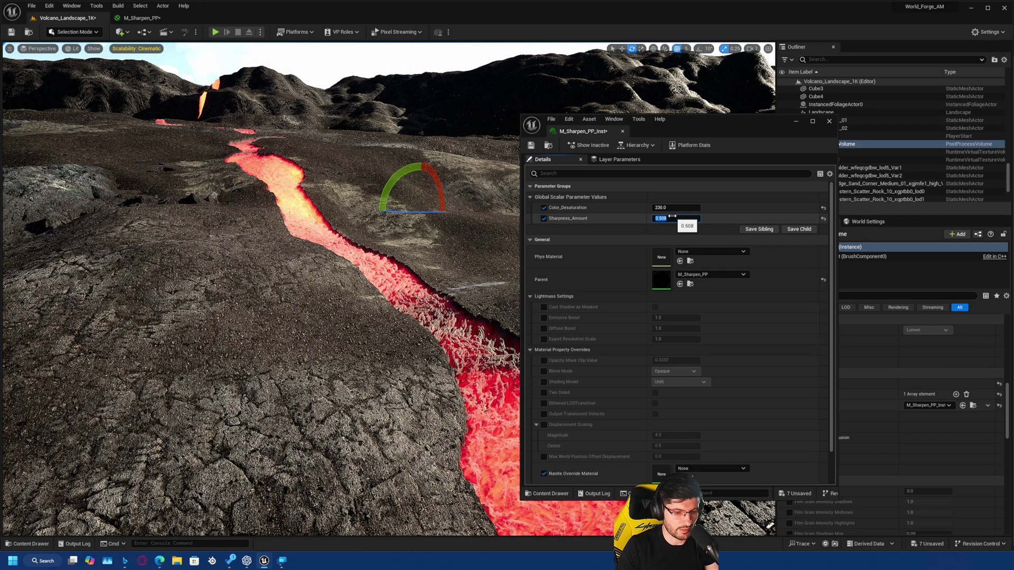
Test Sharpness_Amount at 0.4 and settle on a value of 0.5
type(".4")
key("Return")
type("0")
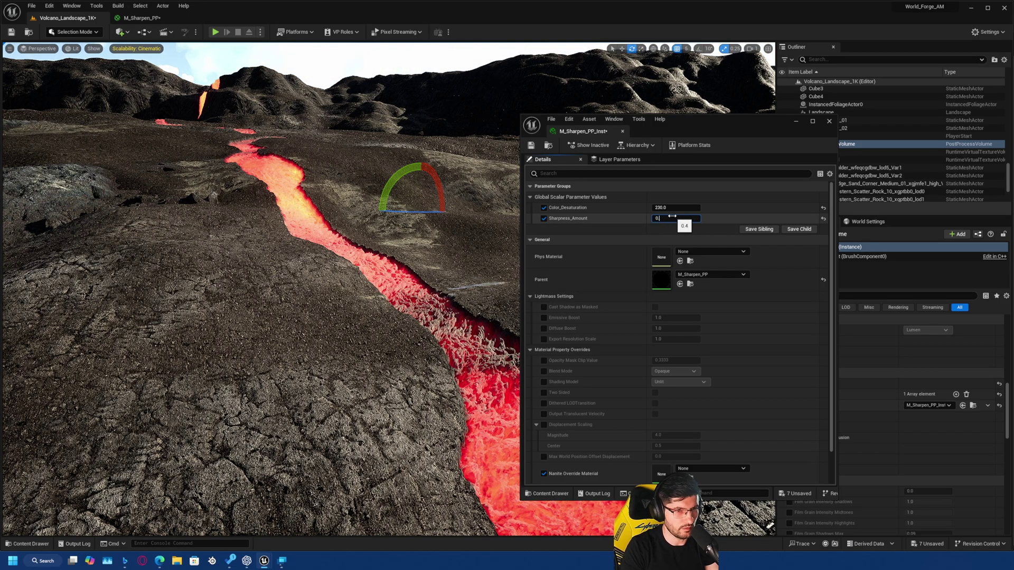
type(".5")
key("Return")
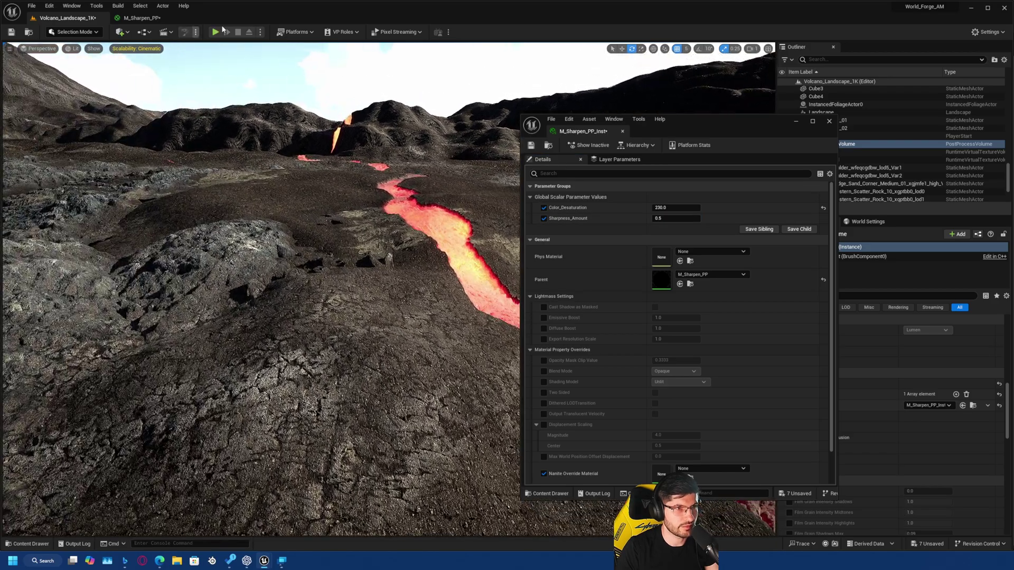
Play-test the volcano level and run and jump the character along the lava streams to examine the sharpened, desaturated look
left_click(219, 30)
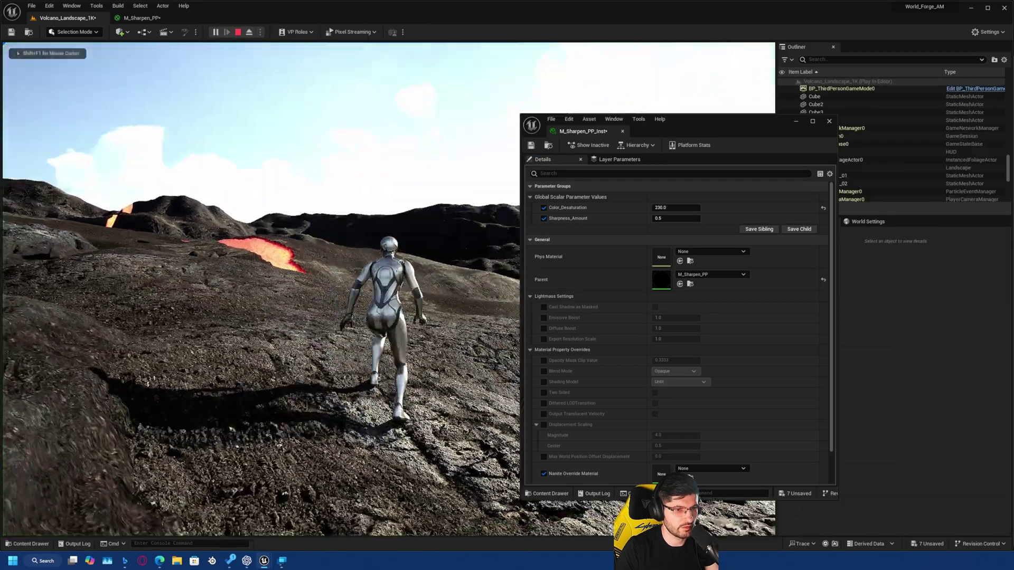
key("w")
left_click(476, 212)
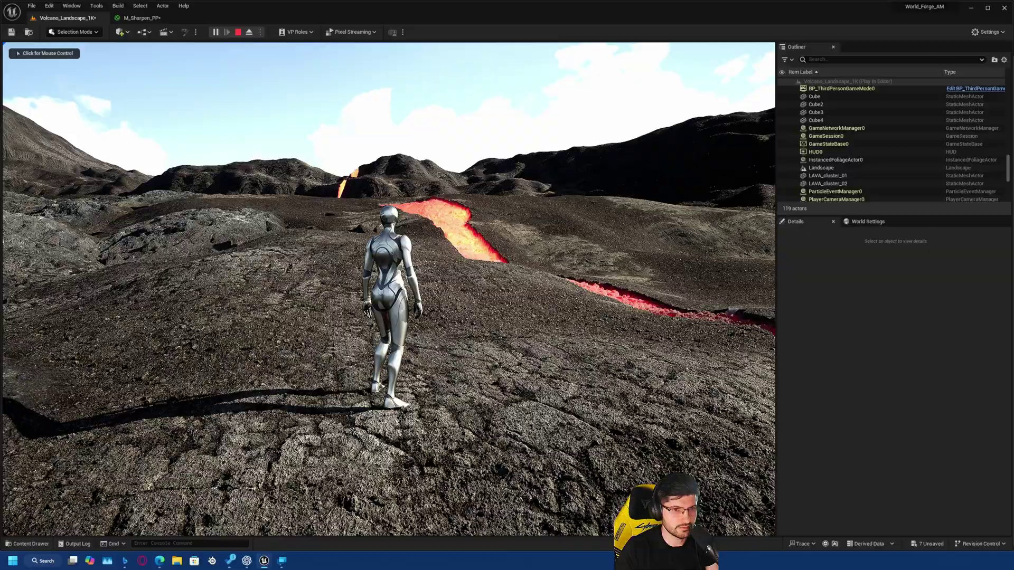
key("w")
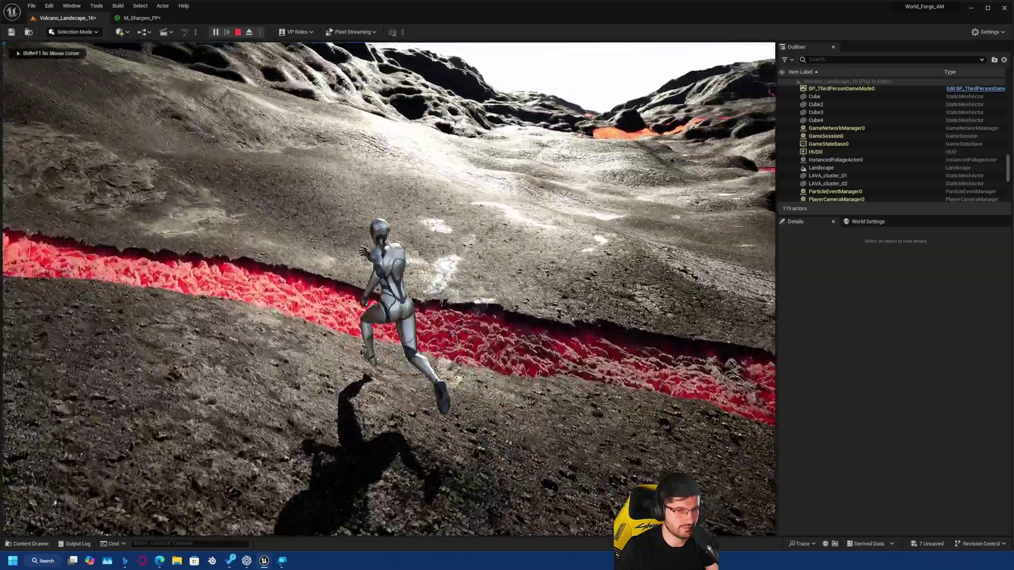
key("space")
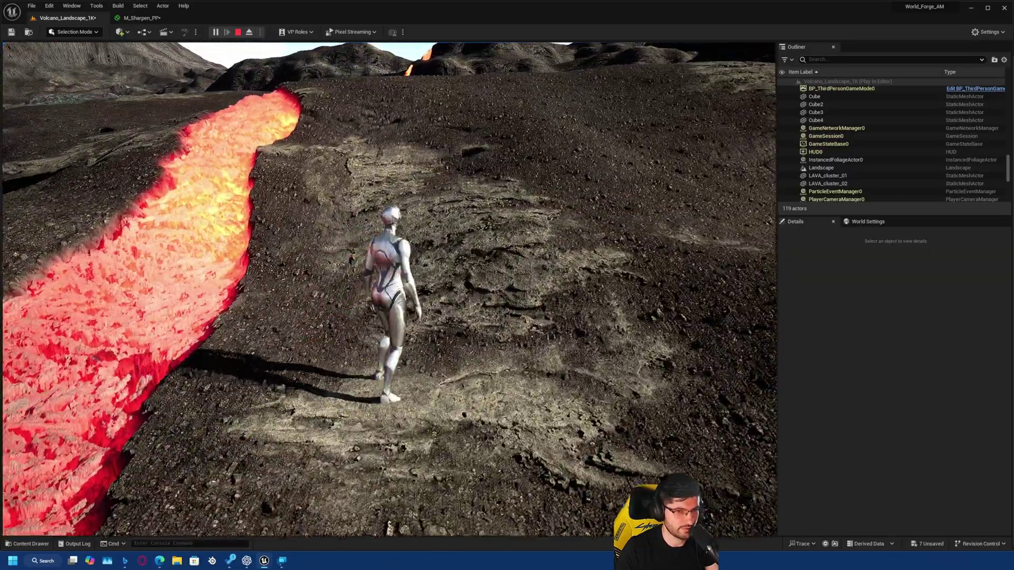
key("w")
key("space")
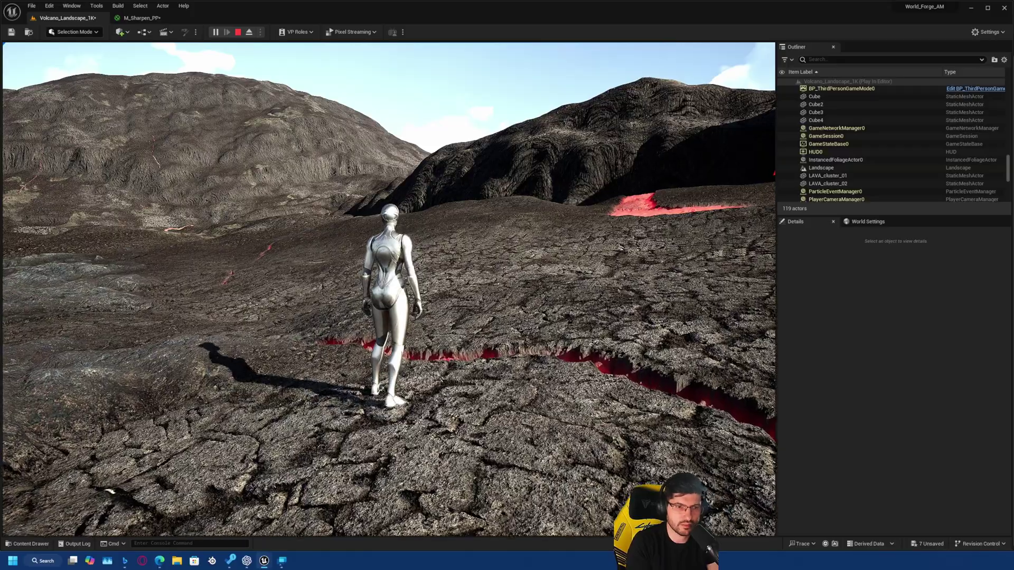
Run the character across the cracked volcanic ground towards the hills to inspect the rock detail in motion
key("w")
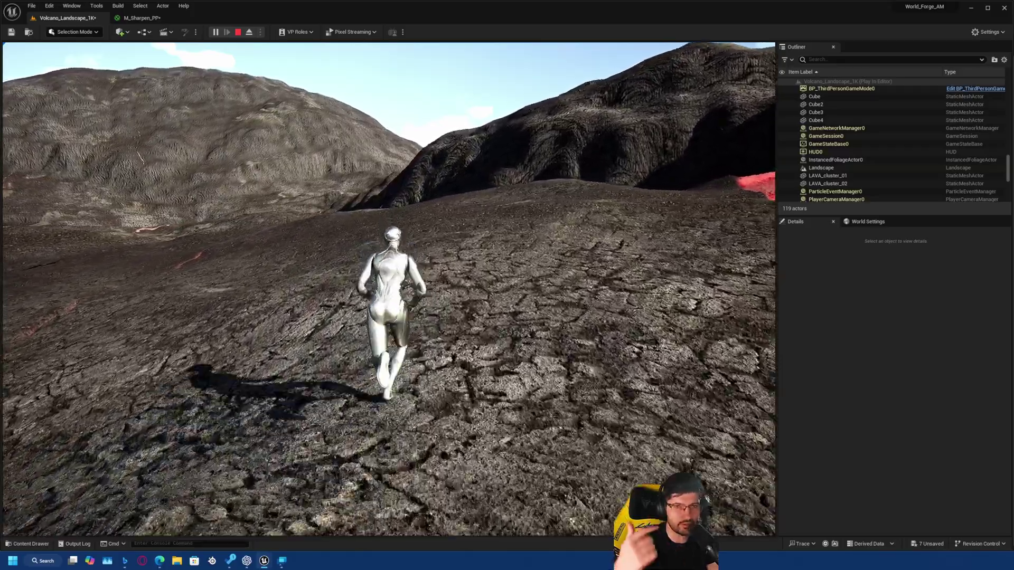
key("w")
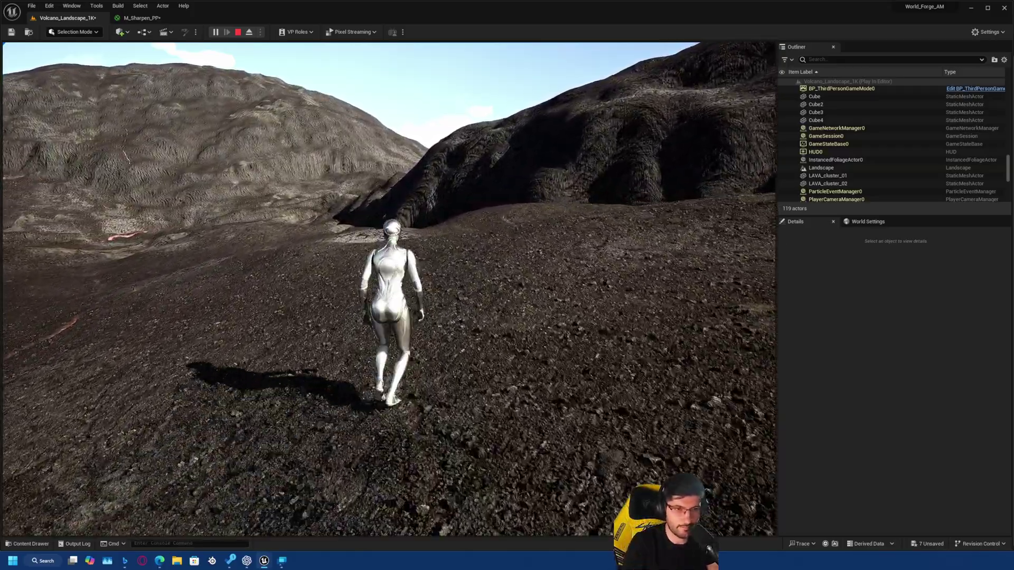
key("w")
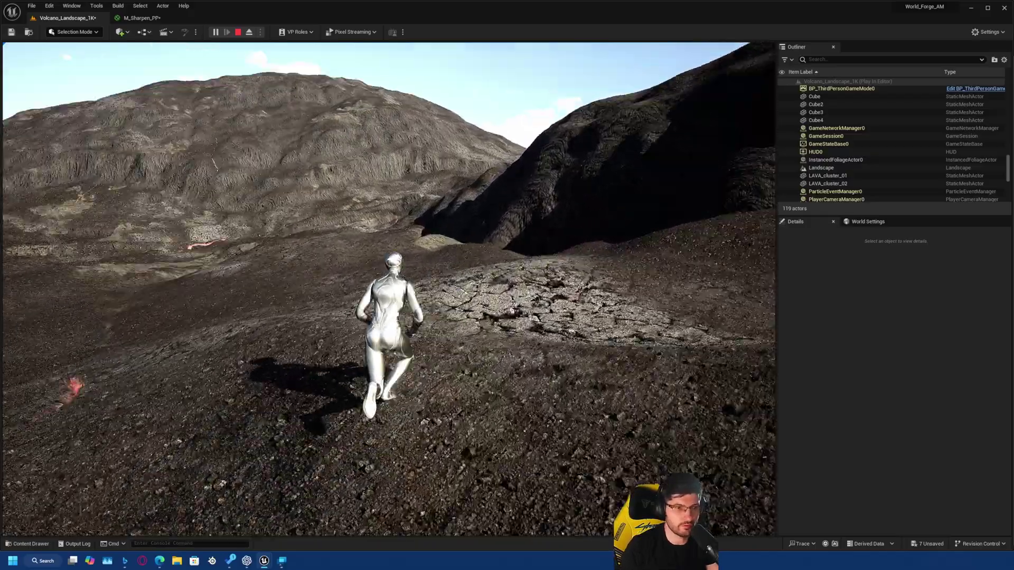
key("w")
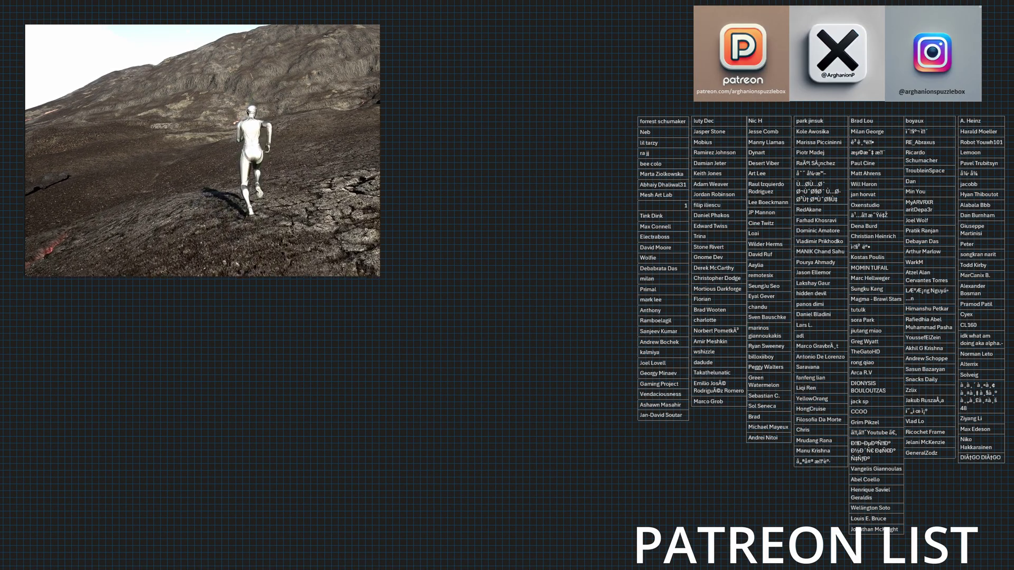